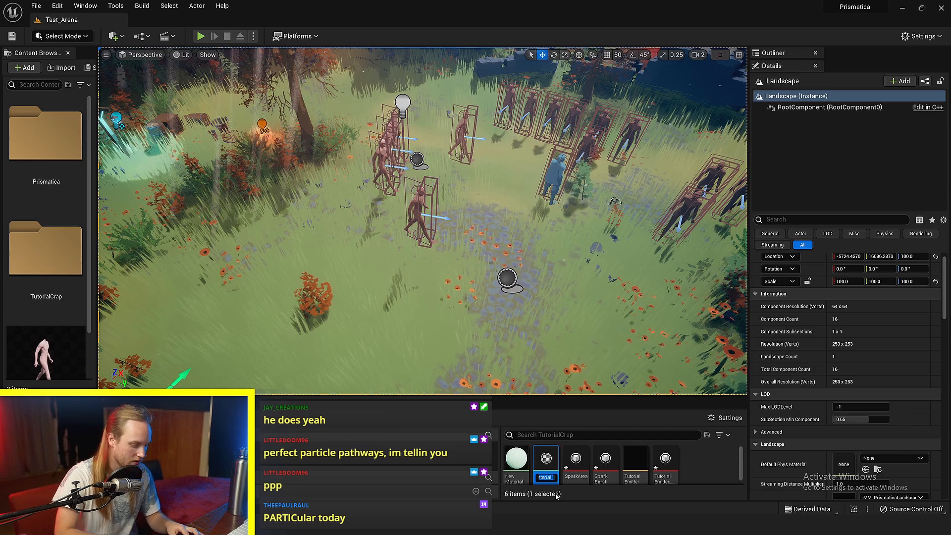
Step: Name the new material TutorialParticleShit and open it for editing
{"action": "type", "text": "TutorialParticleShit"}
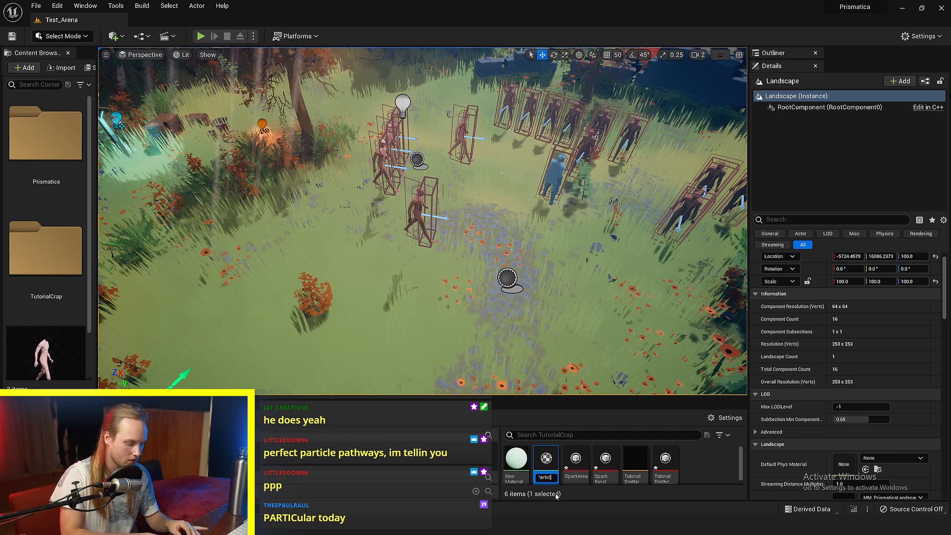
{"action": "key", "text": "Return"}
{"action": "double_click", "coordinate": [545, 459]}
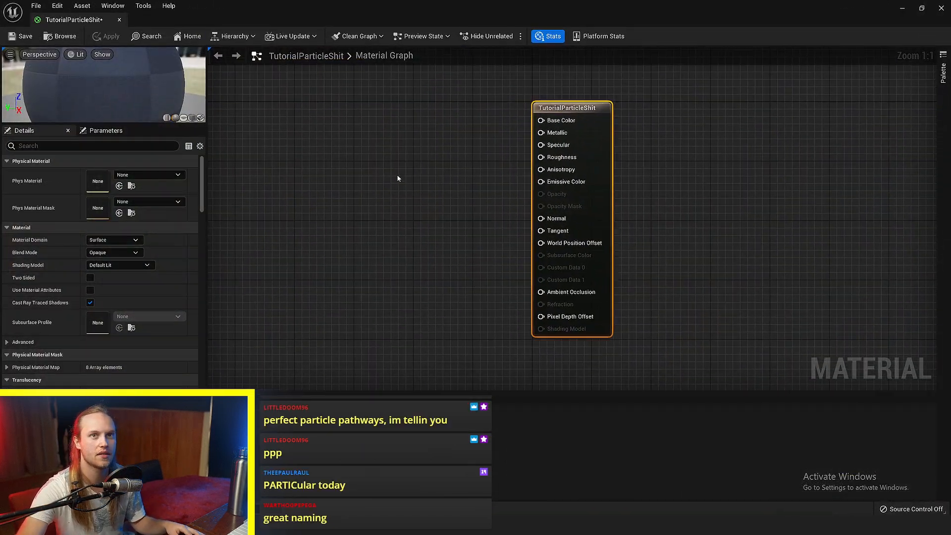
Step: Enlarge the material preview and show the material on a flat plane instead of a sphere
{"action": "right_click_drag", "start_coordinate": [396, 173], "coordinate": [576, 222]}
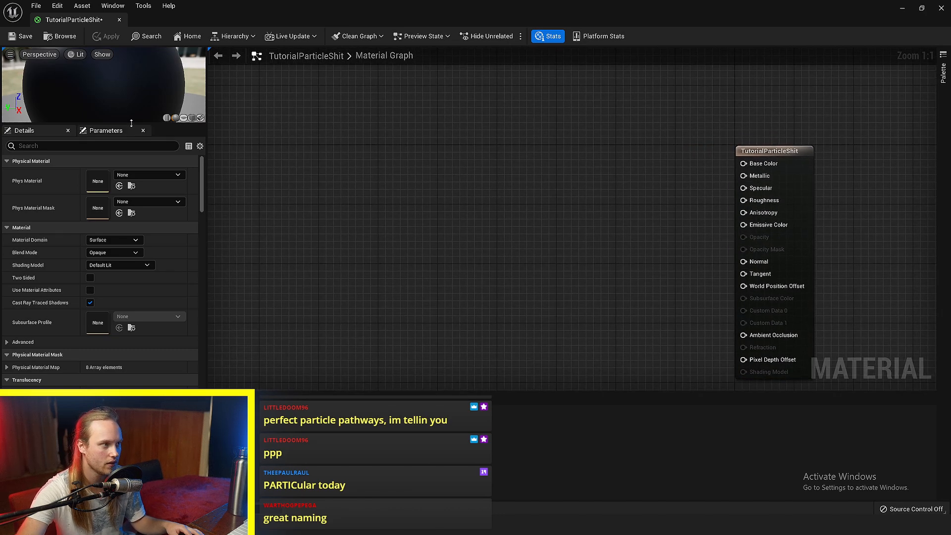
{"action": "left_click_drag", "start_coordinate": [136, 133], "coordinate": [133, 203]}
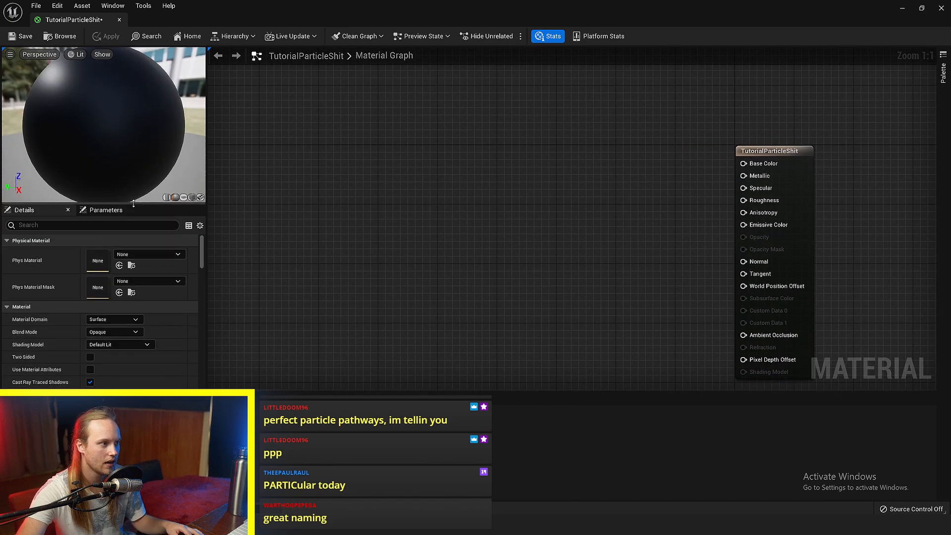
{"action": "left_click", "coordinate": [184, 197]}
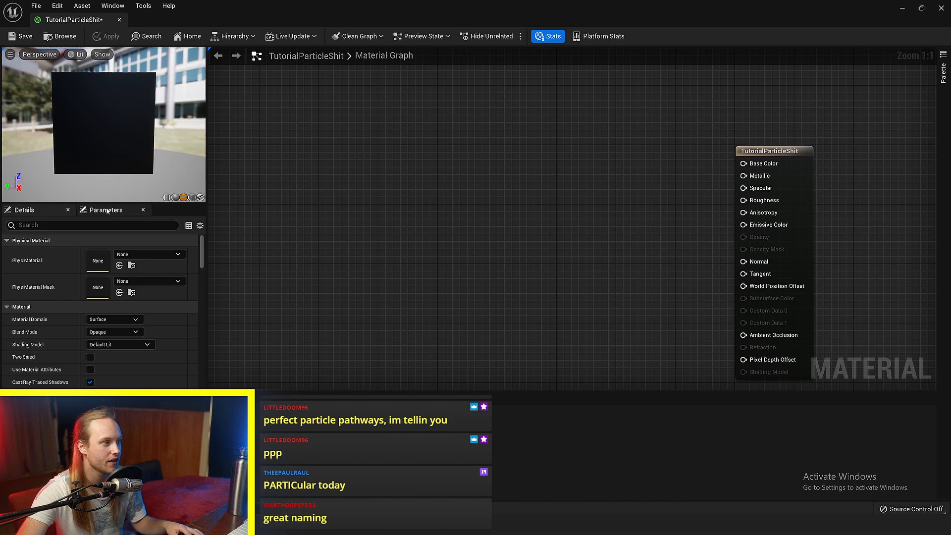
{"action": "left_click_drag", "start_coordinate": [206, 175], "coordinate": [224, 177]}
Step: Feed a constant of 0 into Specular and a new Constant3Vector node into Base Color
{"action": "right_click_drag", "start_coordinate": [514, 226], "coordinate": [340, 228]}
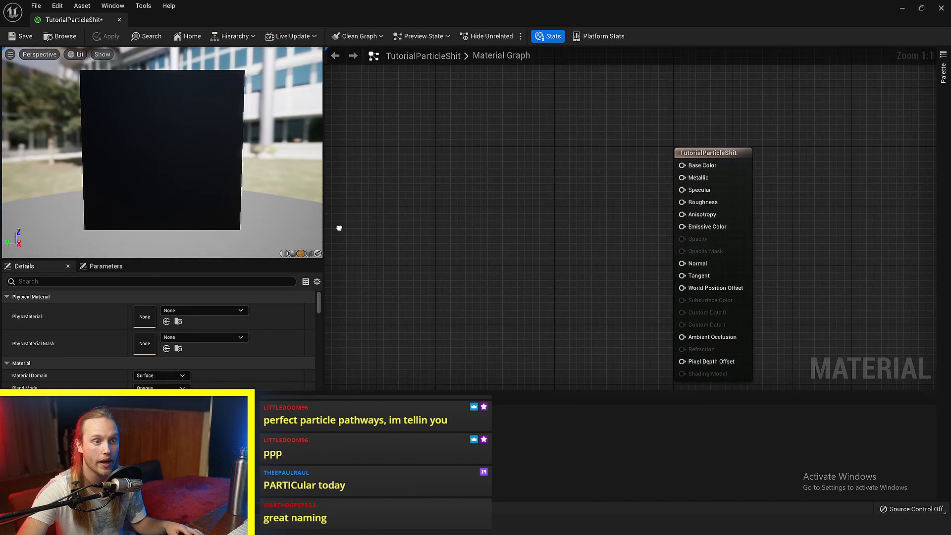
{"action": "right_click_drag", "start_coordinate": [339, 228], "coordinate": [347, 227]}
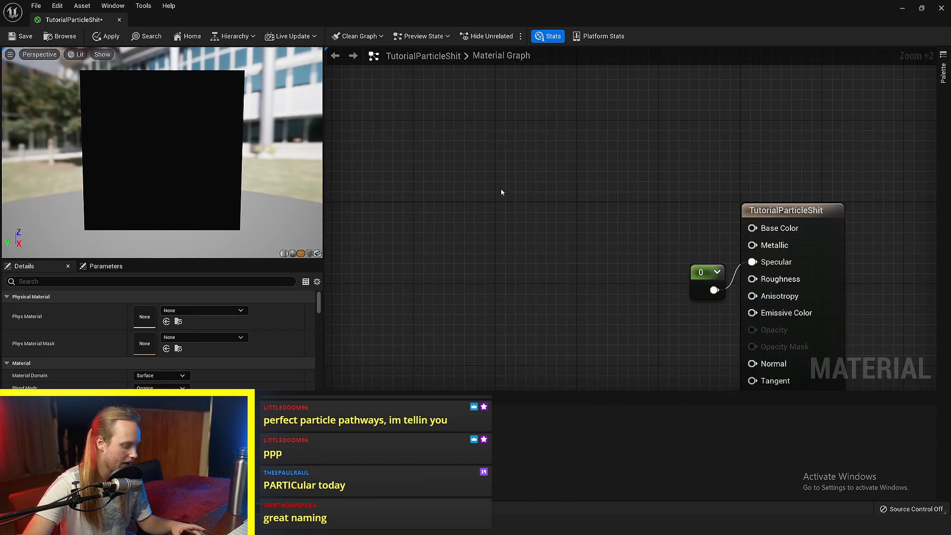
{"action": "left_click", "coordinate": [501, 192]}
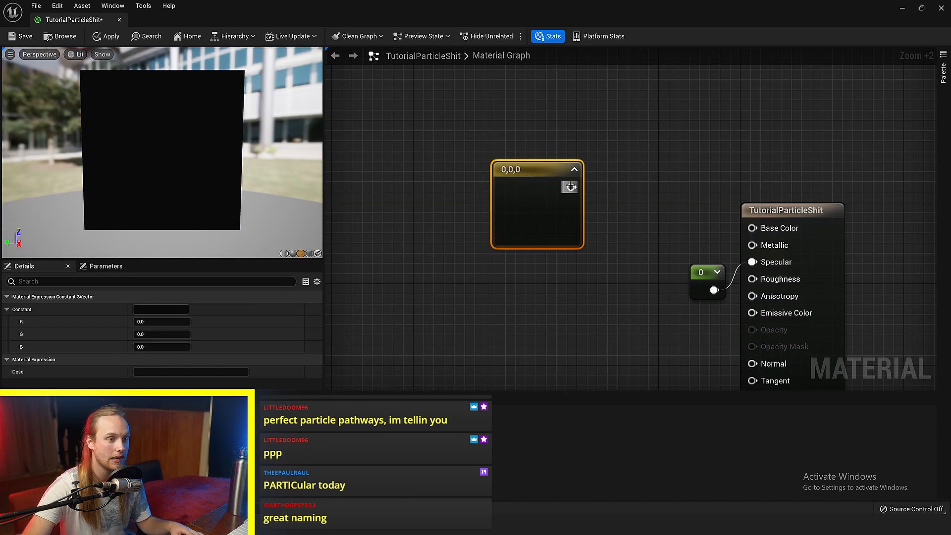
{"action": "left_click_drag", "start_coordinate": [570, 187], "coordinate": [743, 227]}
{"action": "left_click_drag", "start_coordinate": [543, 227], "coordinate": [557, 207]}
Step: Set the Constant3Vector colour to bright blue with R 0.0, G 0.381903 and B 1.0
{"action": "left_click", "coordinate": [146, 309]}
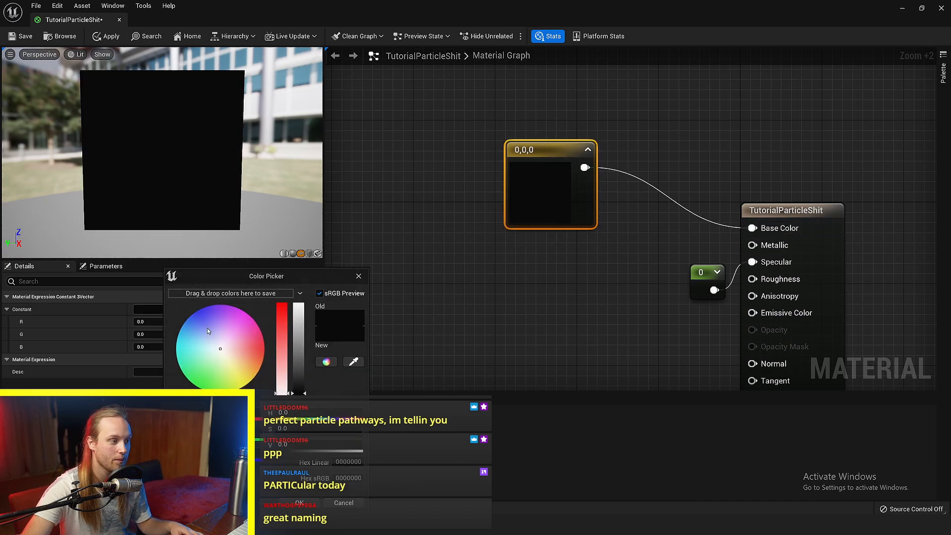
{"action": "left_click_drag", "start_coordinate": [298, 343], "coordinate": [317, 271]}
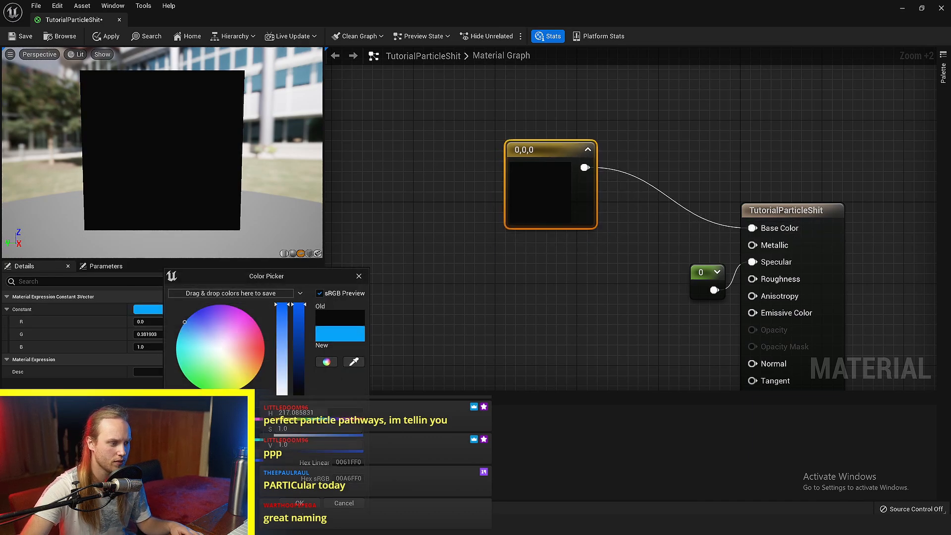
{"action": "left_click", "coordinate": [300, 503]}
{"action": "right_click_drag", "start_coordinate": [542, 246], "coordinate": [553, 262]}
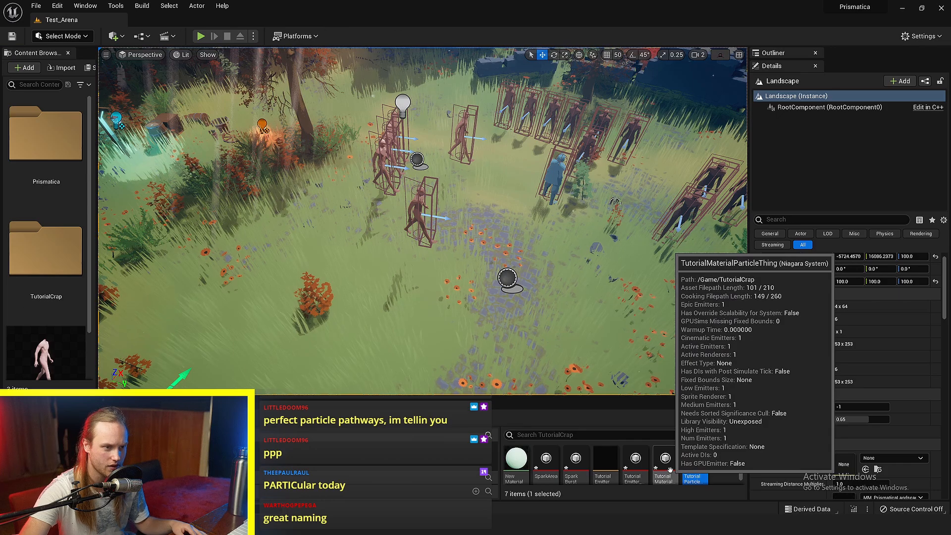
Step: Open the TutorialMaterialParticleThing Niagara system and add Spawn Burst Instantaneous to the emitter's Emitter Update group
{"action": "double_click", "coordinate": [668, 466]}
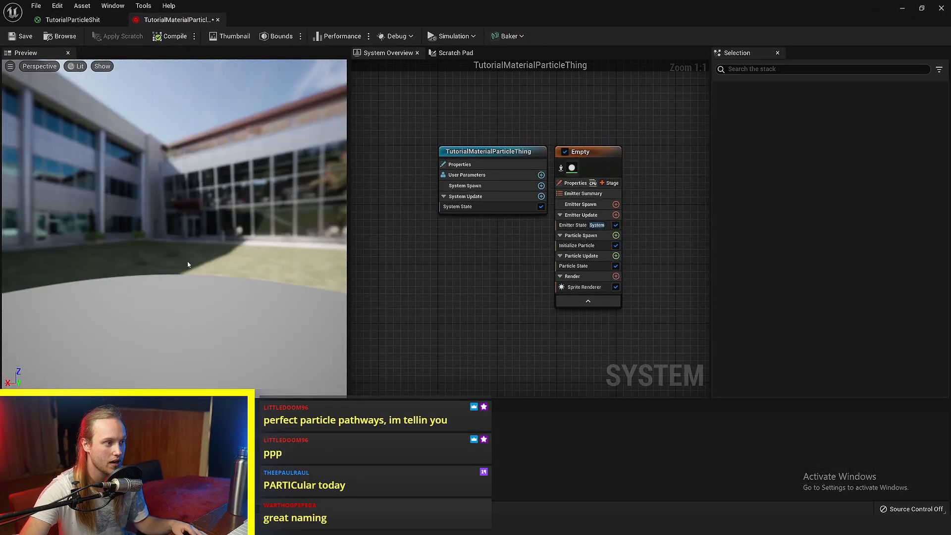
{"action": "left_click", "coordinate": [639, 189]}
{"action": "type", "text": "burst"}
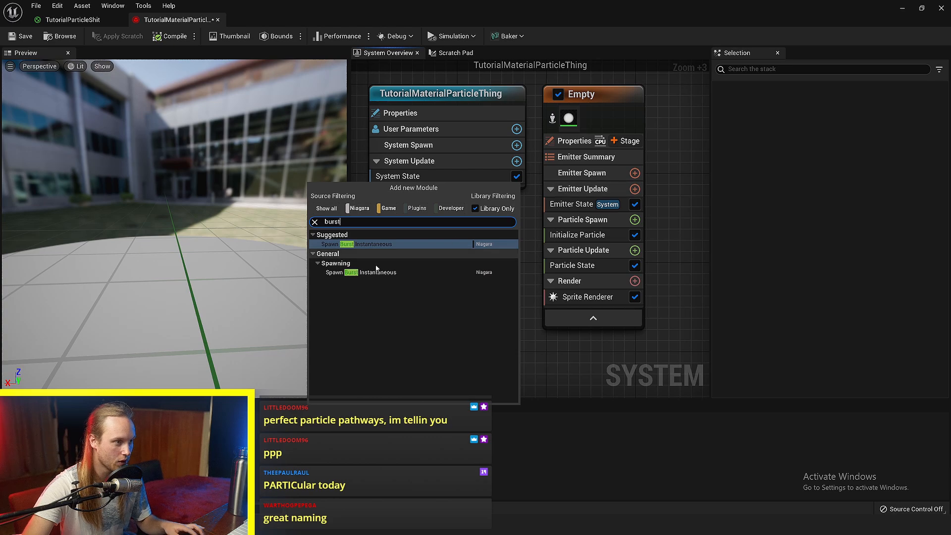
{"action": "left_click", "coordinate": [376, 272]}
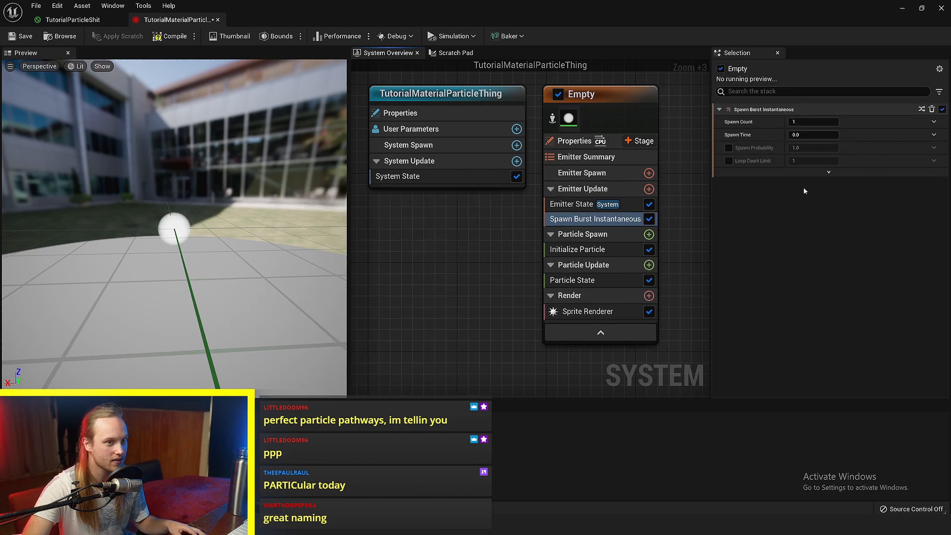
Step: Set the Spawn Count of Spawn Burst Instantaneous to 100
{"action": "left_click_drag", "start_coordinate": [183, 251], "coordinate": [189, 271]}
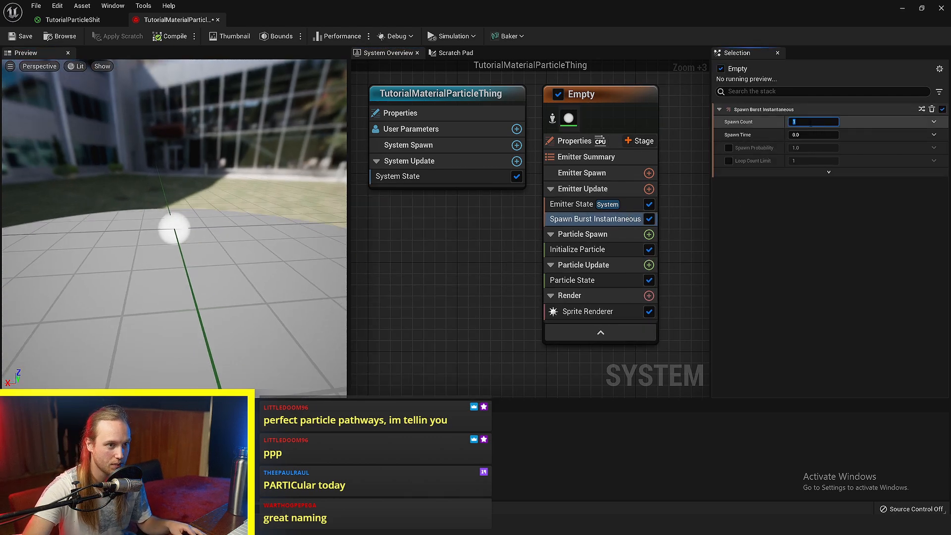
{"action": "type", "text": "00"}
{"action": "key", "text": "Return"}
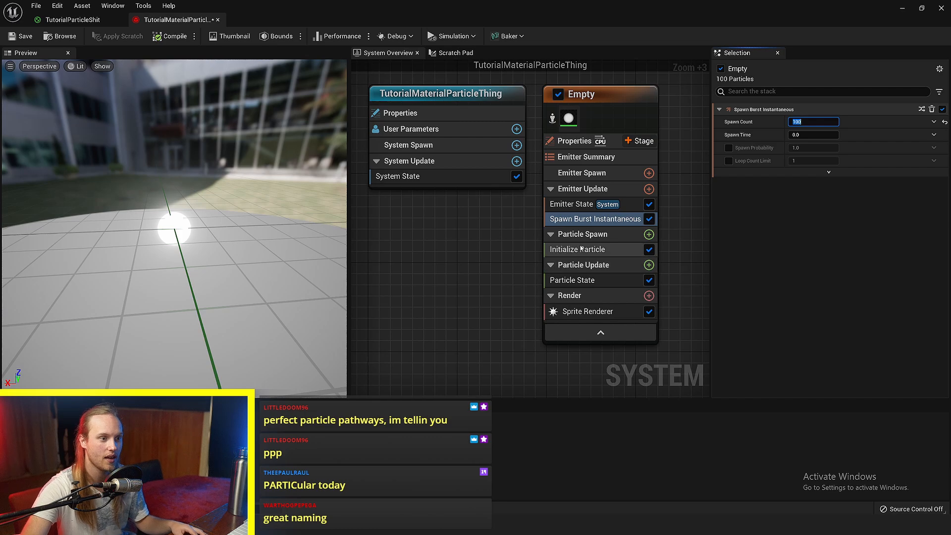
Step: Add Add Velocity and Apply Initial Forces to Particle Spawn, with Drag and Solve Forces and Velocity in Particle Update
{"action": "left_click", "coordinate": [648, 235]}
{"action": "type", "text": "add"}
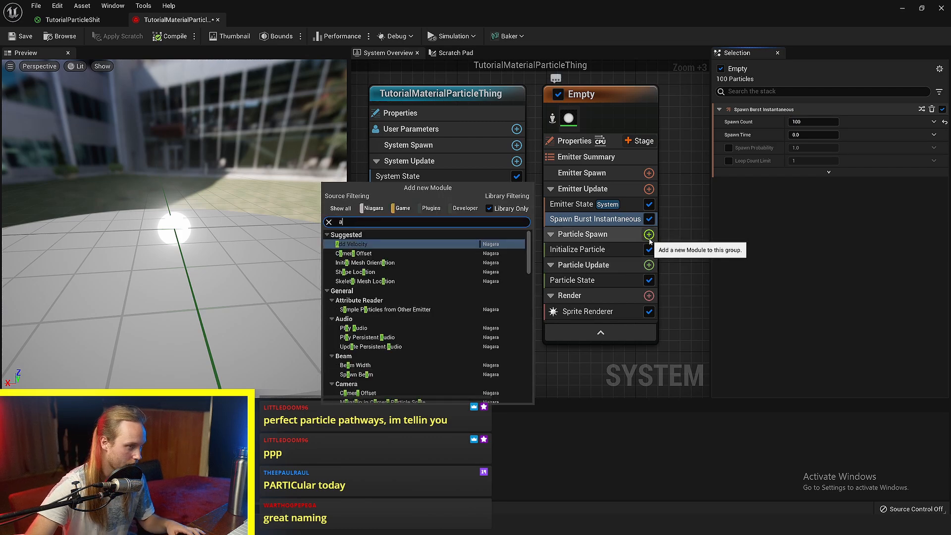
{"action": "left_click", "coordinate": [352, 244]}
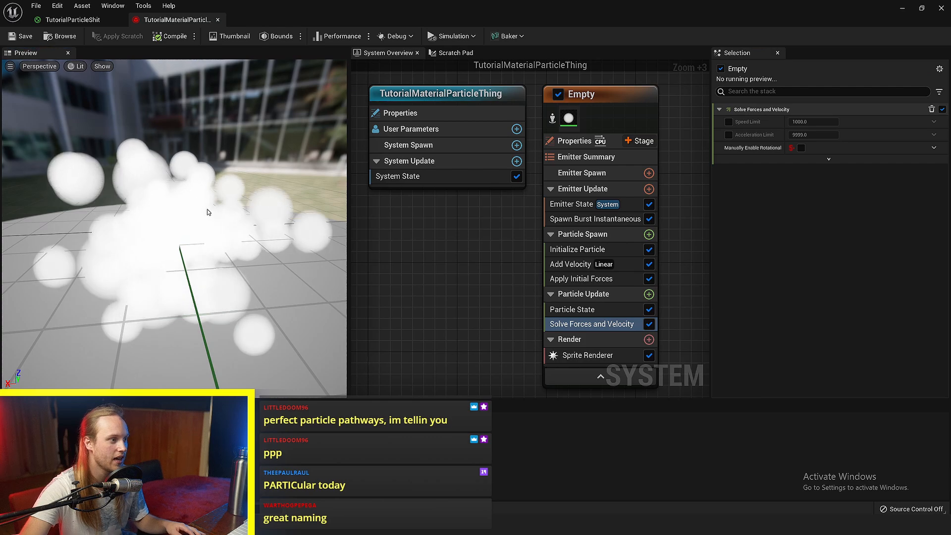
{"action": "left_click_drag", "start_coordinate": [206, 207], "coordinate": [208, 213]}
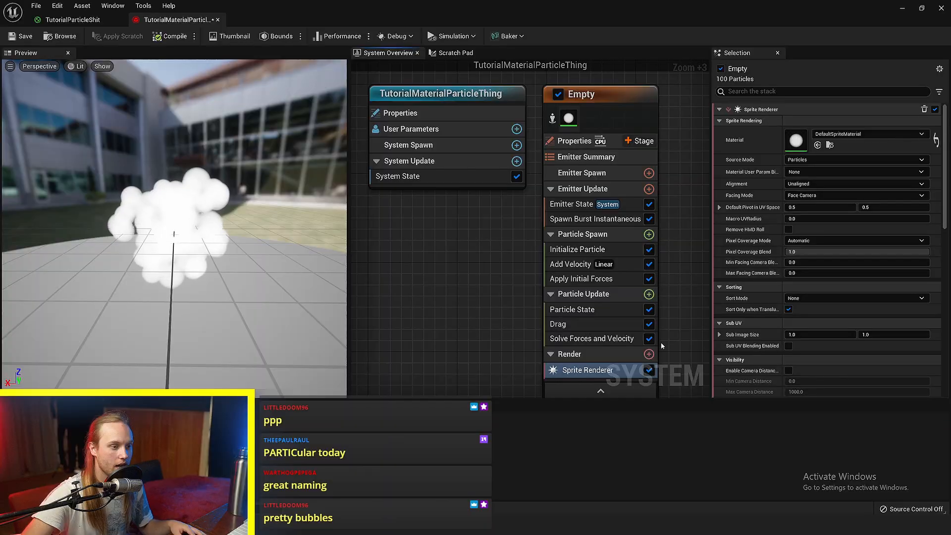
Step: Assign the TutorialParticleShit material to the emitter's Sprite Renderer
{"action": "scroll", "coordinate": [661, 304], "scroll_direction": "up", "scroll_amount": 2}
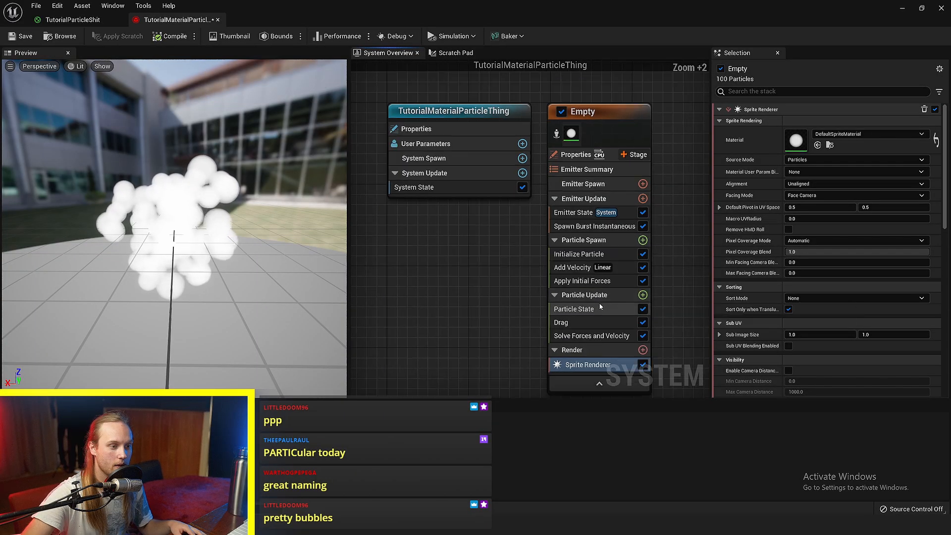
{"action": "scroll", "coordinate": [661, 303], "scroll_direction": "up", "scroll_amount": 2}
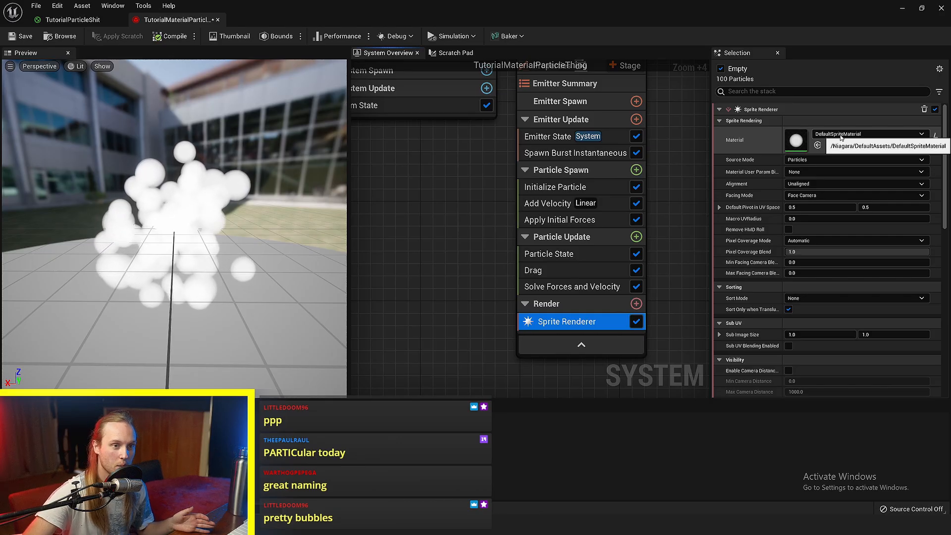
{"action": "left_click", "coordinate": [757, 141]}
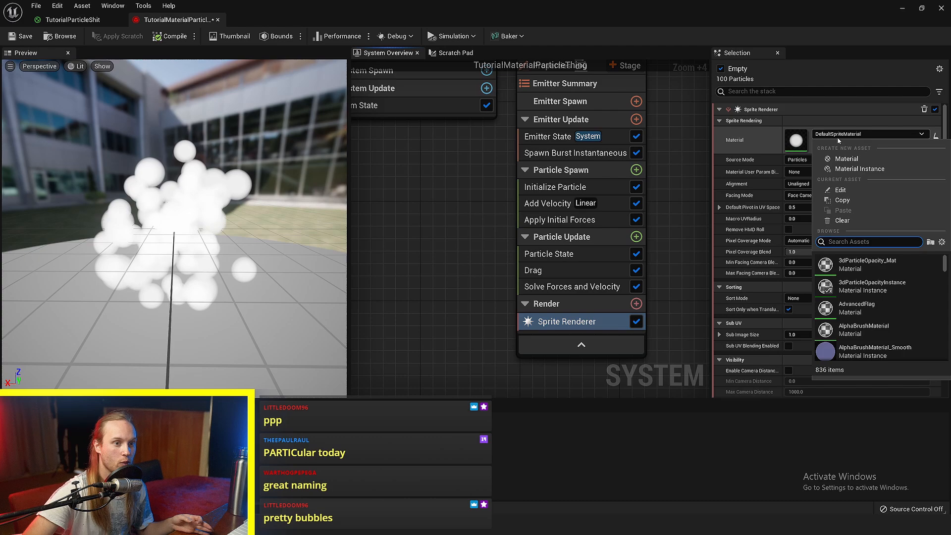
{"action": "type", "text": "particleshit"}
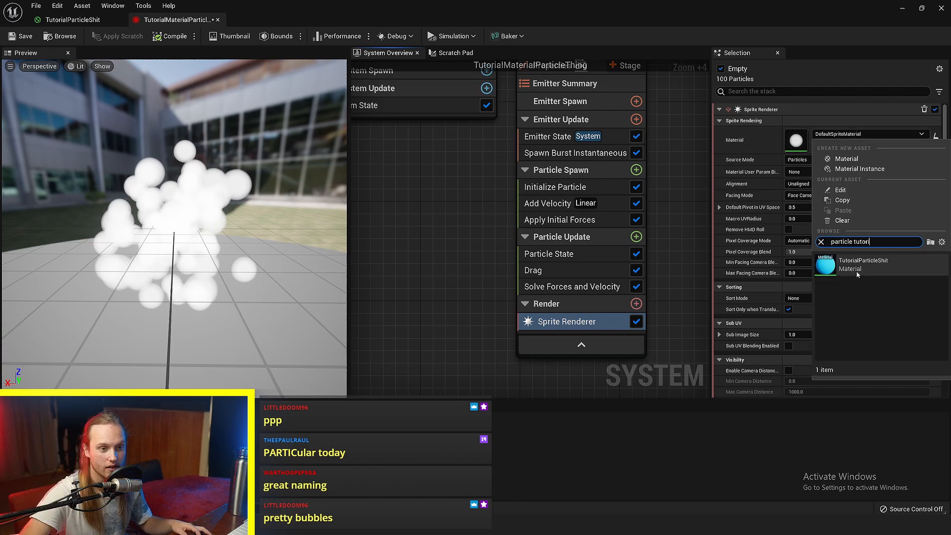
{"action": "left_click", "coordinate": [857, 272]}
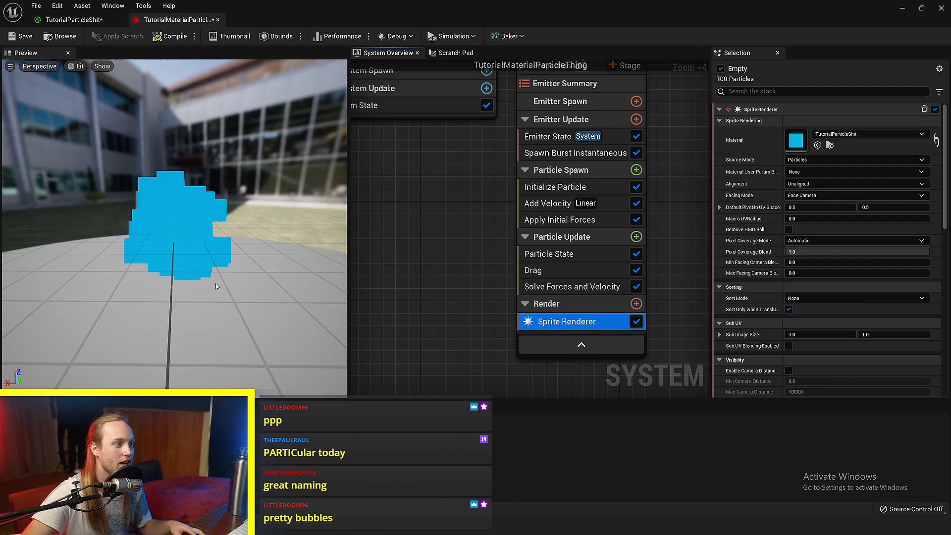
Step: Check the particles from several angles in the preview and save the particle system
{"action": "left_click_drag", "start_coordinate": [191, 232], "coordinate": [209, 239]}
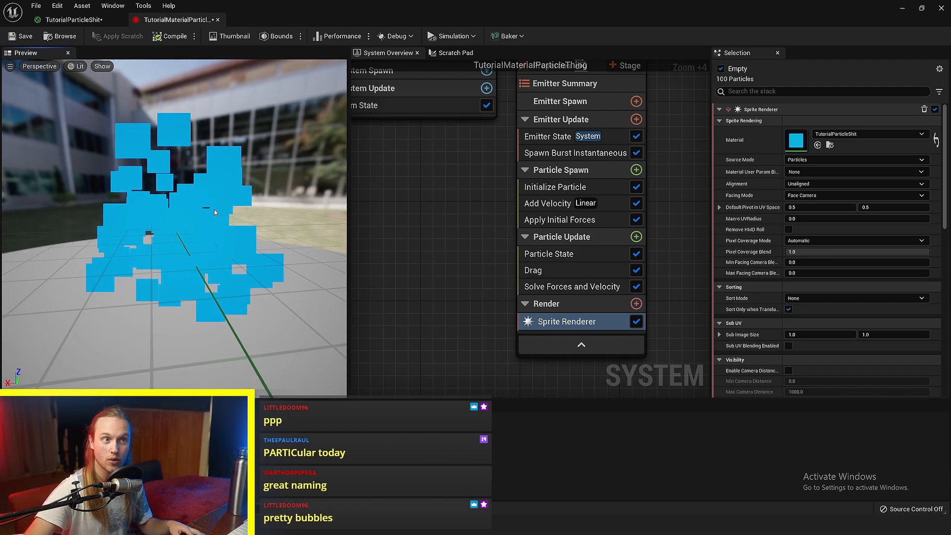
{"action": "mouse_move", "coordinate": [230, 196]}
{"action": "left_mouse_down"}
{"action": "mouse_move", "coordinate": [218, 197]}
{"action": "mouse_move", "coordinate": [229, 204]}
{"action": "left_mouse_up"}
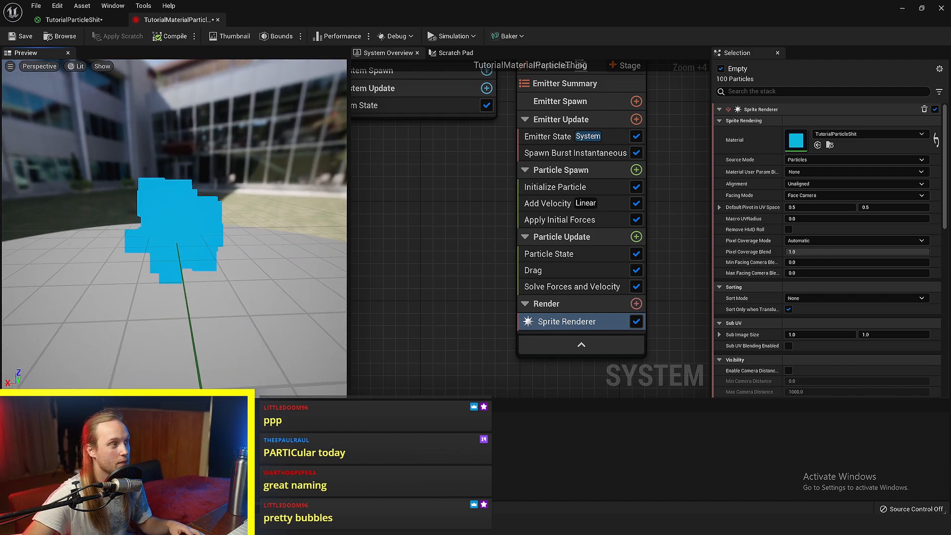
{"action": "left_click", "coordinate": [22, 36]}
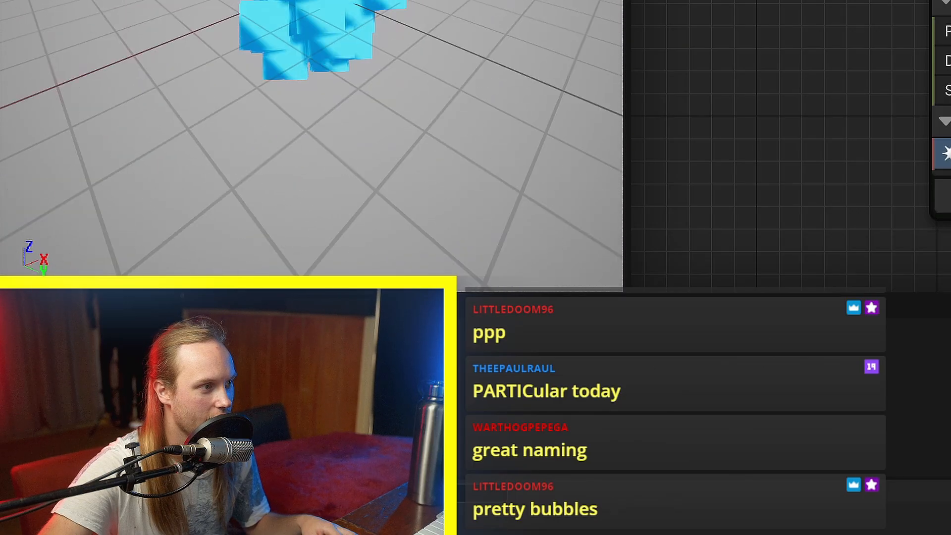
{"action": "left_click_drag", "start_coordinate": [397, 47], "coordinate": [570, 69]}
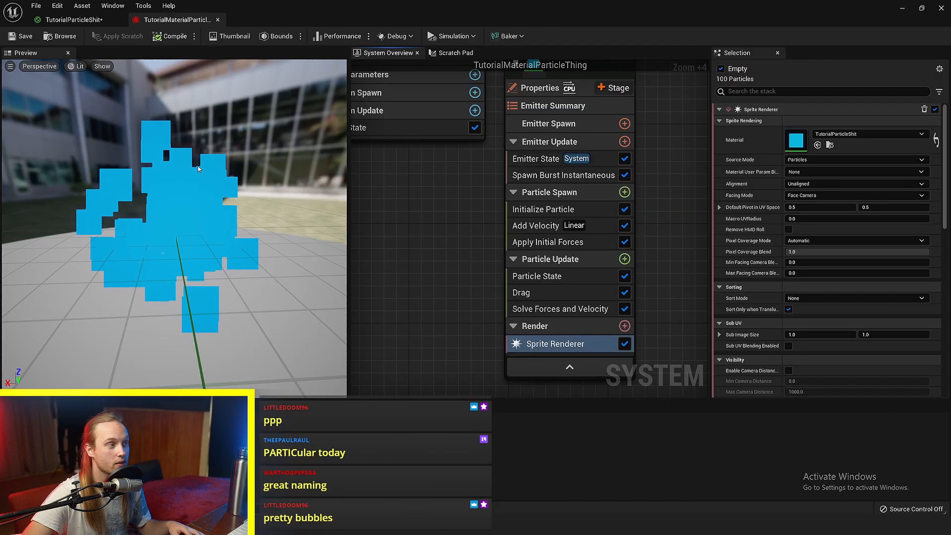
Step: Return to the TutorialParticleShit material and move the blue colour constant farther from the output node, level with Base Color
{"action": "left_click", "coordinate": [79, 20]}
{"action": "scroll", "coordinate": [554, 225], "scroll_direction": "up", "scroll_amount": 3}
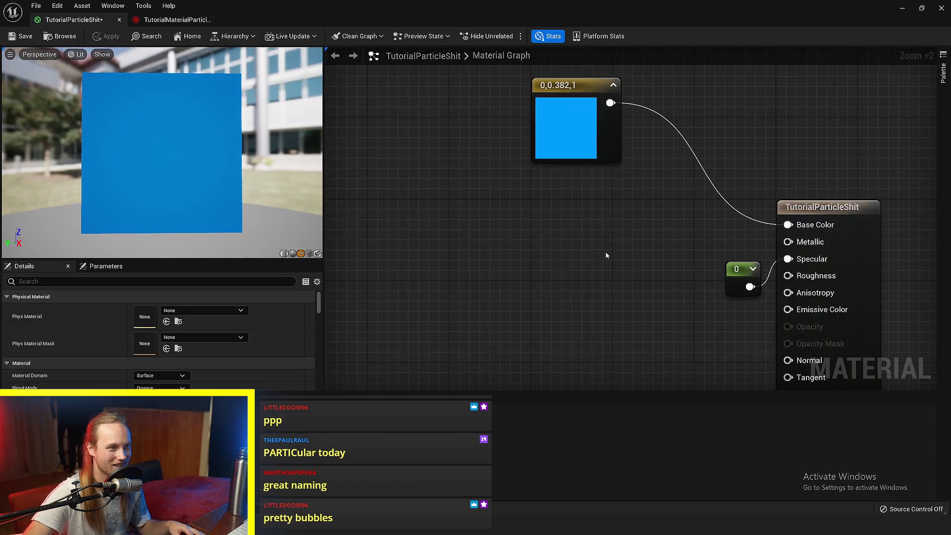
{"action": "scroll", "coordinate": [508, 243], "scroll_direction": "down", "scroll_amount": 2}
{"action": "mouse_move", "coordinate": [530, 246]}
{"action": "right_mouse_down"}
{"action": "mouse_move", "coordinate": [660, 234]}
{"action": "mouse_move", "coordinate": [525, 248]}
{"action": "right_mouse_up"}
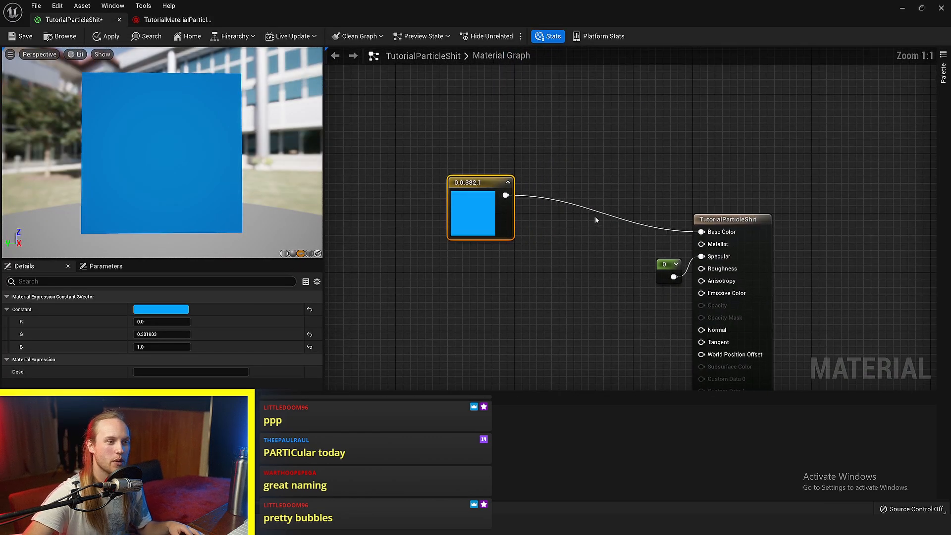
{"action": "left_click", "coordinate": [594, 217]}
{"action": "right_click_drag", "start_coordinate": [527, 213], "coordinate": [578, 201]}
{"action": "left_click_drag", "start_coordinate": [527, 213], "coordinate": [410, 249]}
Step: Inspect the material on the preview plane and add a RadialGradientExponential node below the blue colour constant
{"action": "left_click_drag", "start_coordinate": [198, 163], "coordinate": [176, 167]}
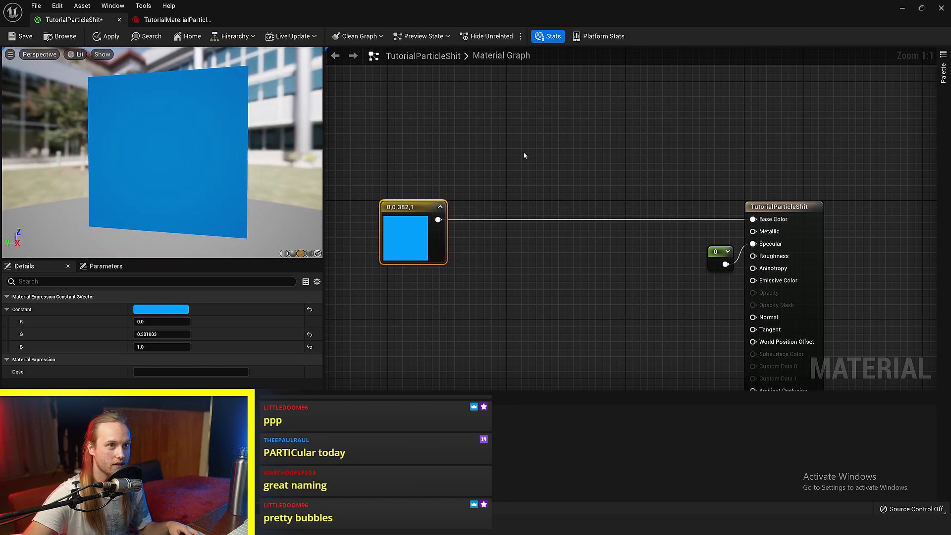
{"action": "right_click_drag", "start_coordinate": [526, 153], "coordinate": [525, 177]}
{"action": "left_click", "coordinate": [525, 177]}
{"action": "left_click_drag", "start_coordinate": [144, 181], "coordinate": [164, 210]}
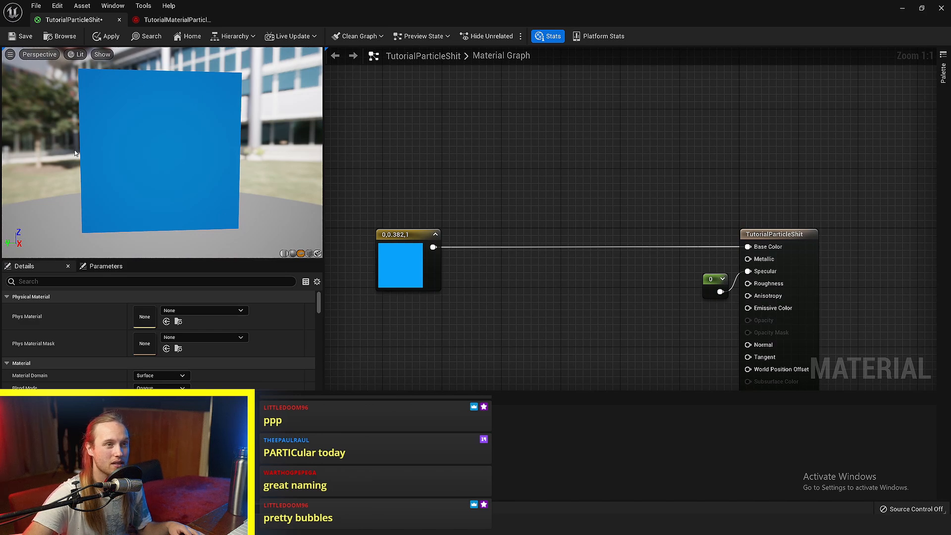
{"action": "left_click_drag", "start_coordinate": [236, 196], "coordinate": [228, 242]}
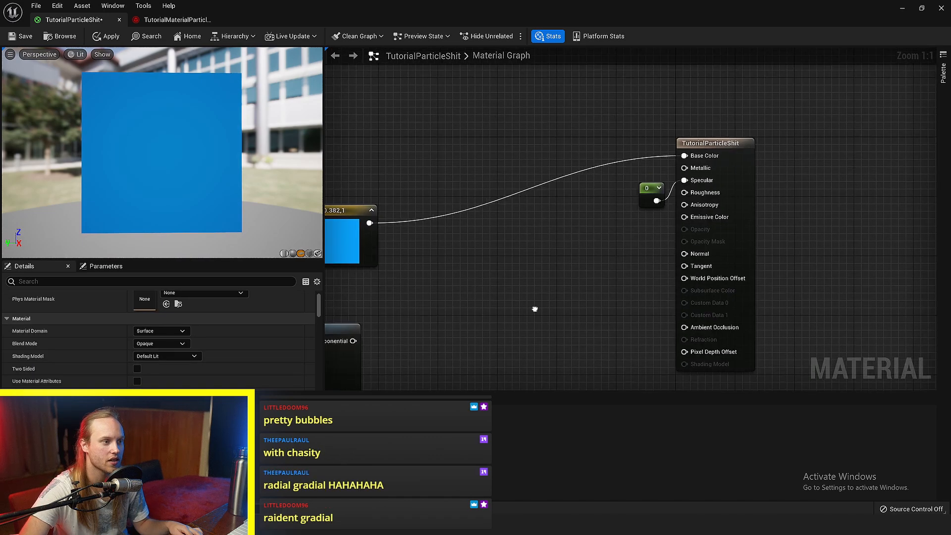
Step: Set the material's blend mode to Masked
{"action": "right_click_drag", "start_coordinate": [535, 309], "coordinate": [485, 281]}
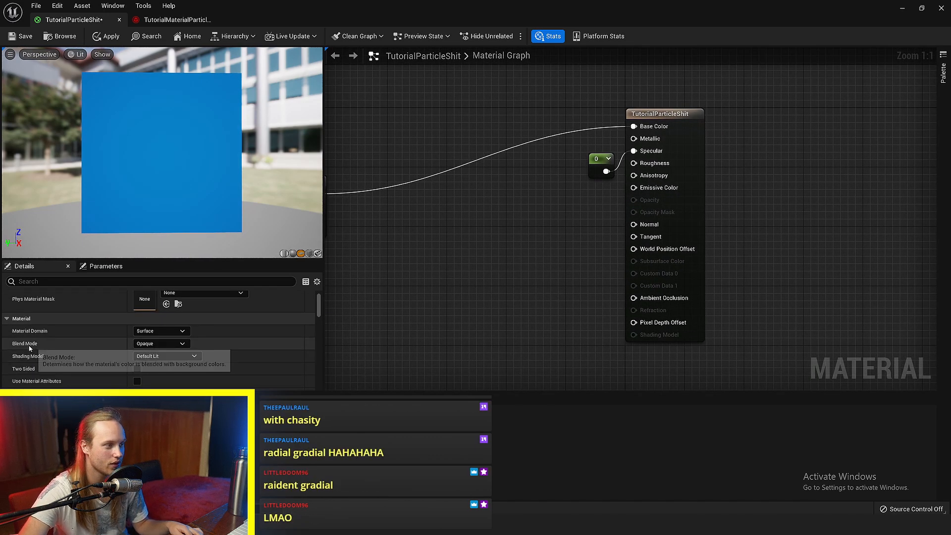
{"action": "left_click", "coordinate": [146, 345]}
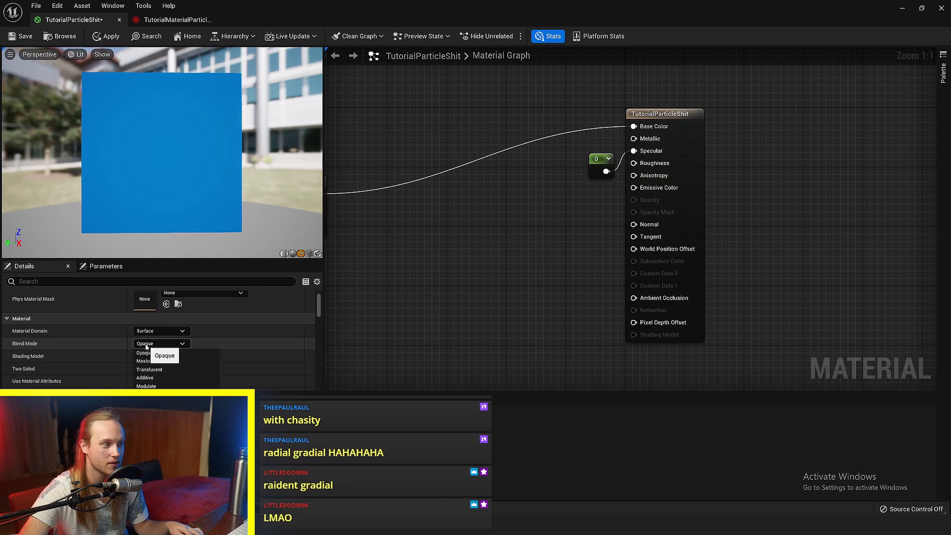
{"action": "left_click", "coordinate": [149, 361]}
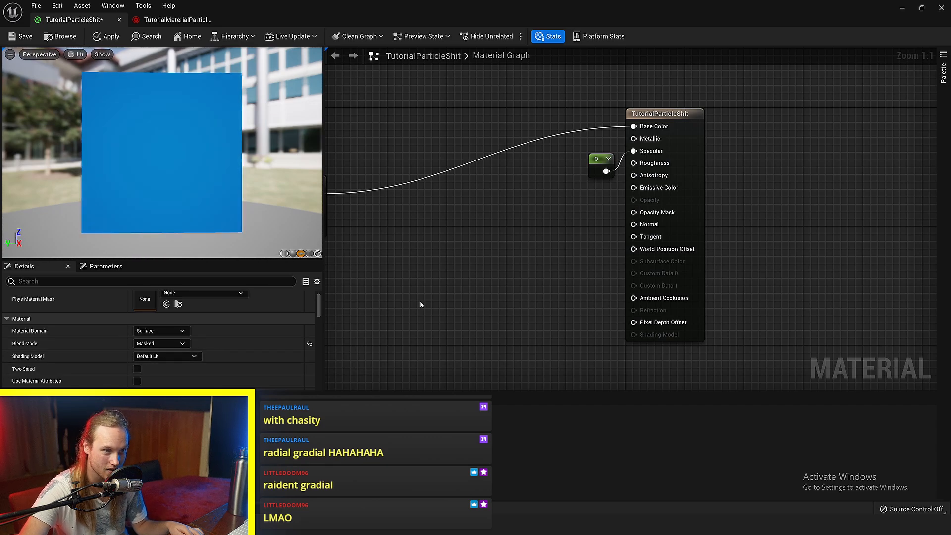
Step: Move the RadialGradientExponential node closer to the output node, below the wire from the blue colour constant
{"action": "right_click_drag", "start_coordinate": [420, 300], "coordinate": [600, 270]}
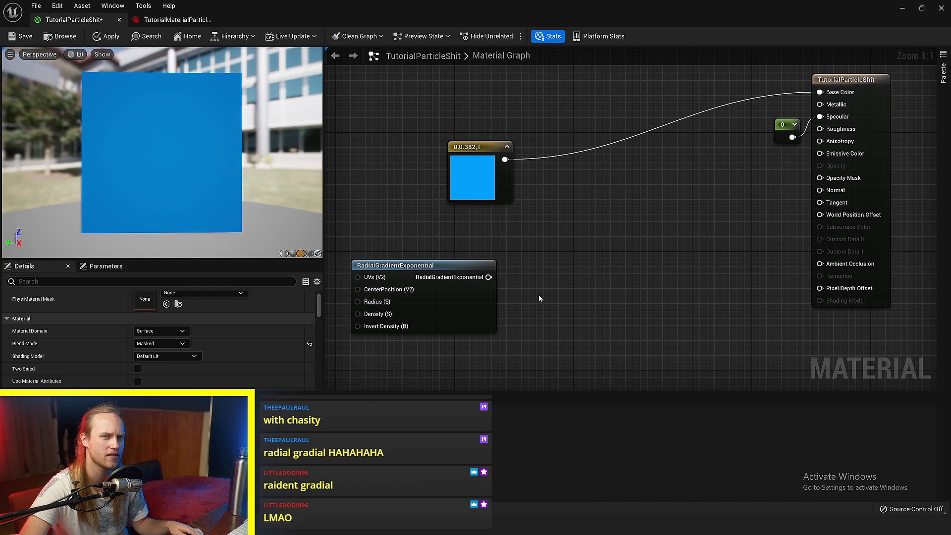
{"action": "right_click_drag", "start_coordinate": [536, 290], "coordinate": [521, 300]}
{"action": "left_click_drag", "start_coordinate": [464, 326], "coordinate": [530, 297]}
{"action": "right_click_drag", "start_coordinate": [629, 298], "coordinate": [568, 311]}
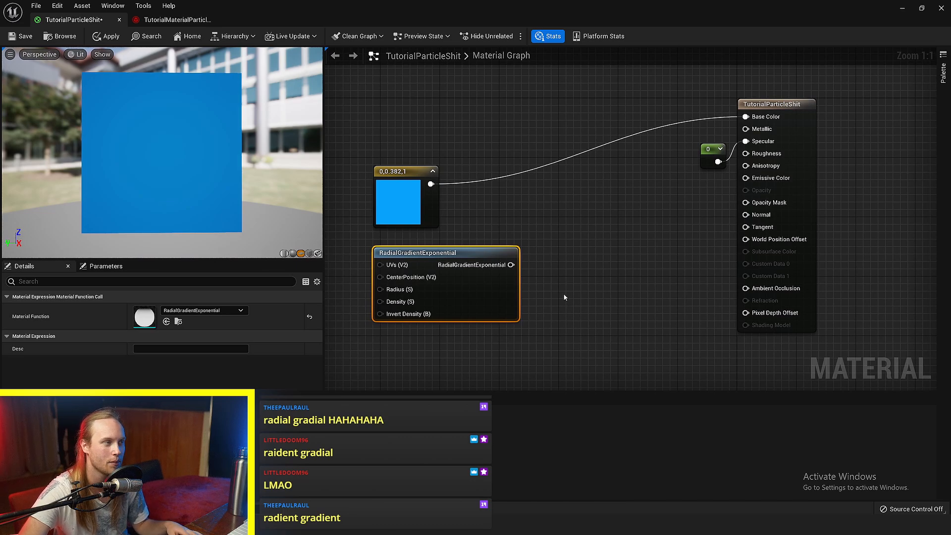
{"action": "left_click_drag", "start_coordinate": [480, 306], "coordinate": [614, 291]}
{"action": "right_click_drag", "start_coordinate": [660, 302], "coordinate": [606, 315]}
{"action": "left_click", "coordinate": [546, 229]}
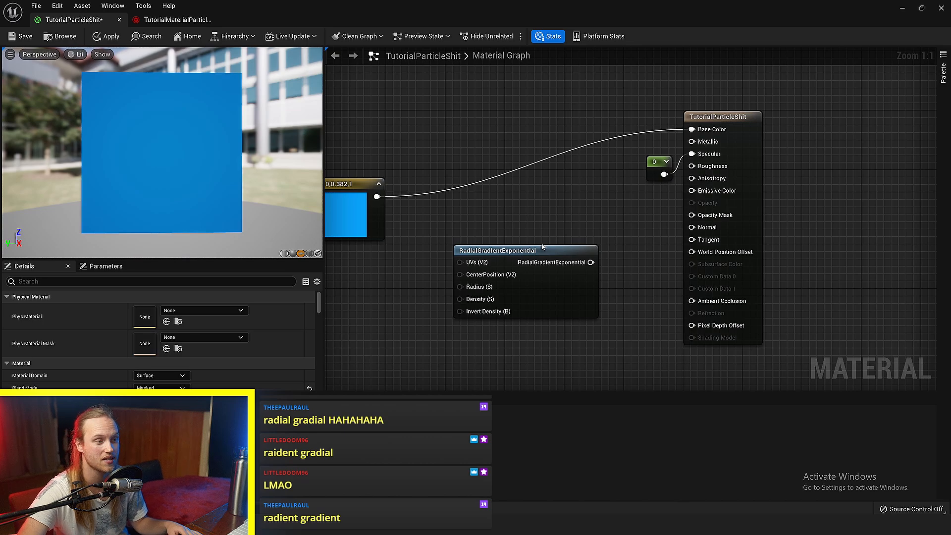
Step: Level the blue constant with Base Color, connect the RadialGradientExponential output to Opacity Mask, and save the material
{"action": "left_click", "coordinate": [542, 248]}
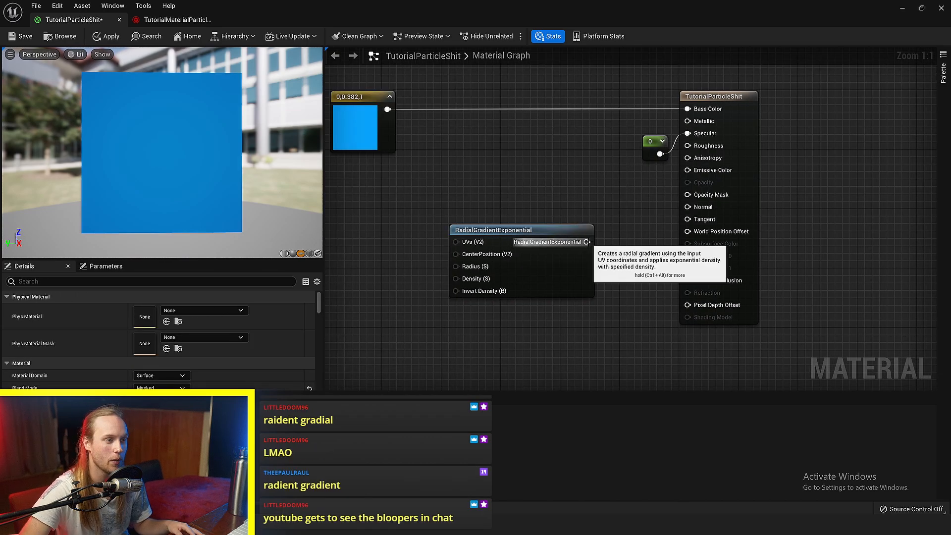
{"action": "left_click_drag", "start_coordinate": [500, 230], "coordinate": [468, 239]}
{"action": "left_click", "coordinate": [503, 201]}
{"action": "left_click_drag", "start_coordinate": [556, 249], "coordinate": [688, 195]}
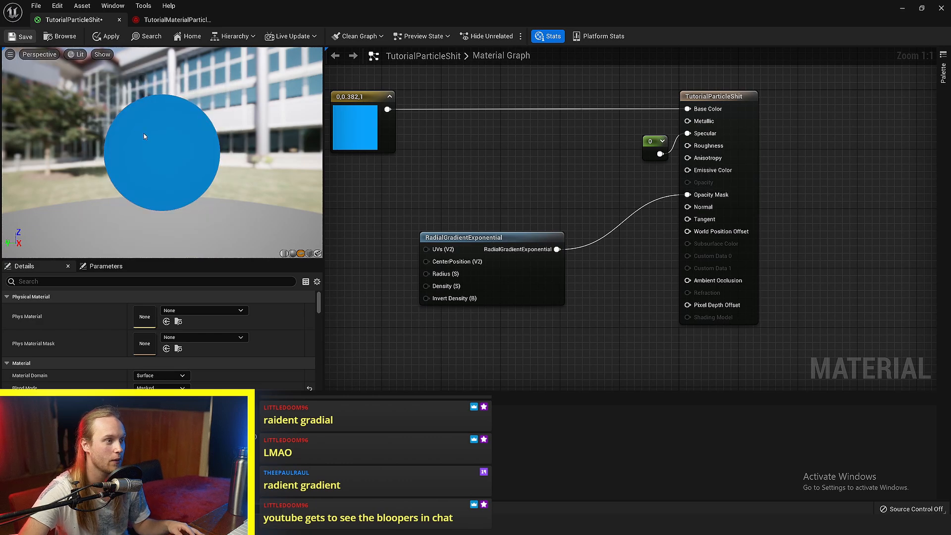
{"action": "key", "text": "ctrl+s"}
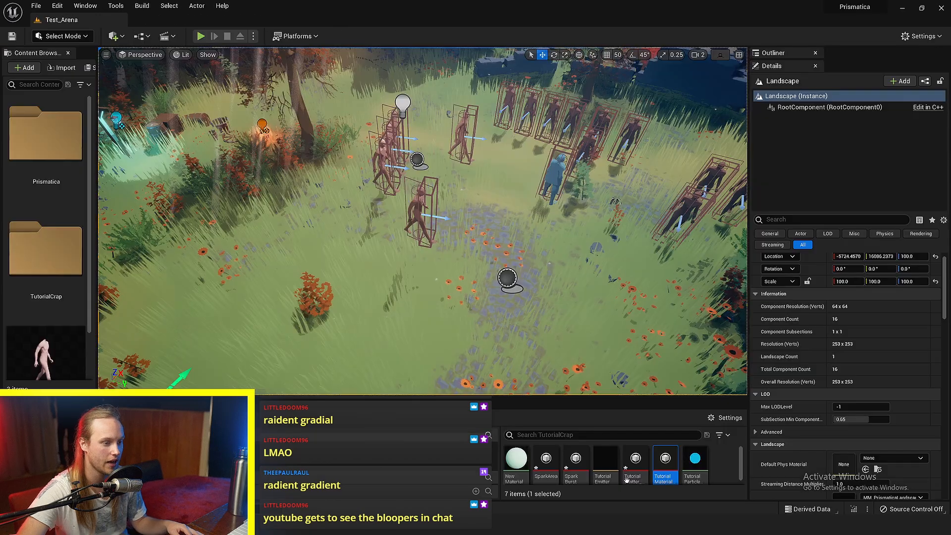
Step: Check the masked particles in the TutorialMaterialParticleThing system preview and return to the TutorialParticleShit material
{"action": "double_click", "coordinate": [661, 470]}
{"action": "left_click_drag", "start_coordinate": [262, 204], "coordinate": [280, 194]}
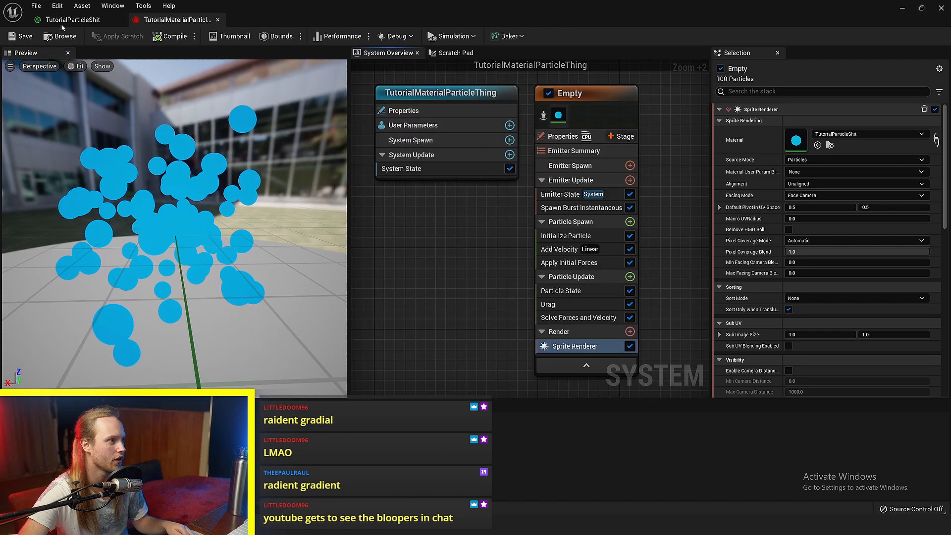
{"action": "left_click", "coordinate": [87, 20]}
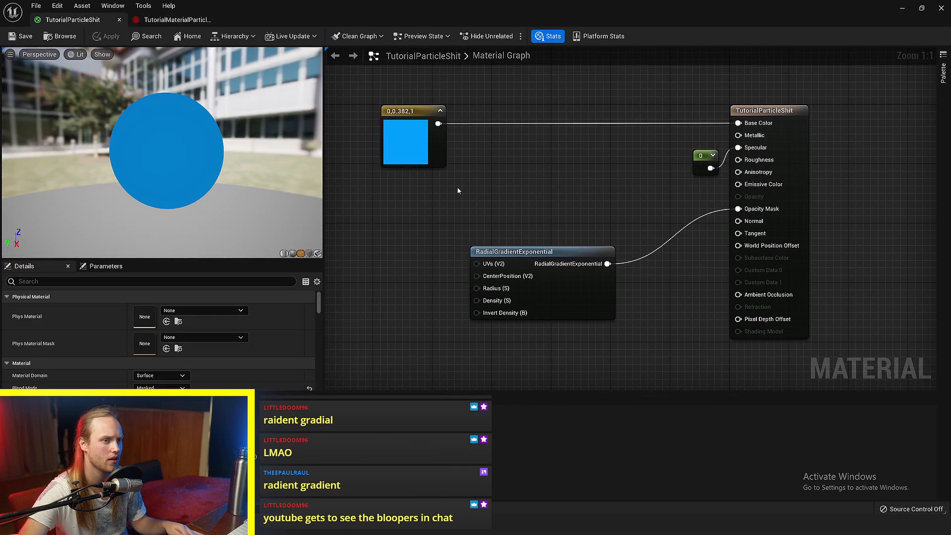
Step: Move the blue colour constant closer to the output node and add a ParticleColor node above it
{"action": "left_click_drag", "start_coordinate": [444, 190], "coordinate": [525, 199]}
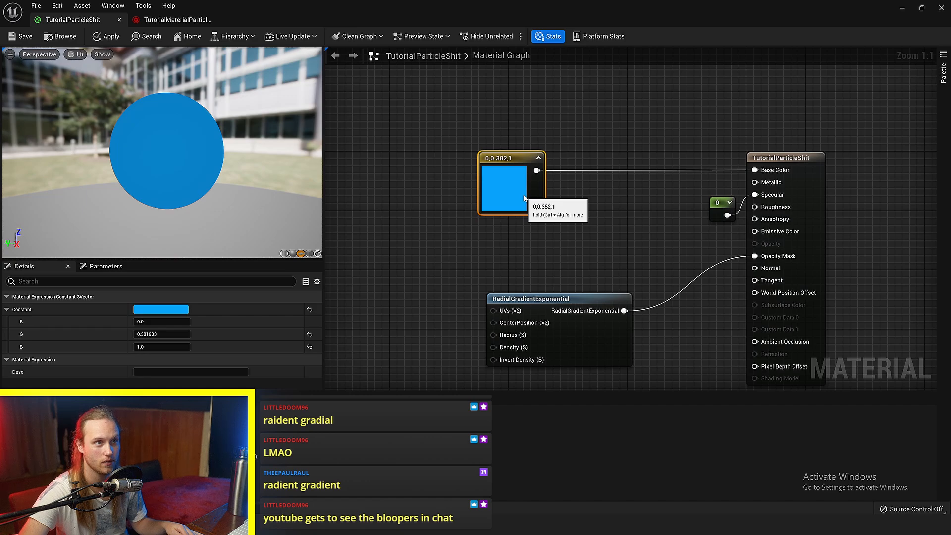
{"action": "left_click", "coordinate": [482, 138]}
{"action": "right_click", "coordinate": [484, 142]}
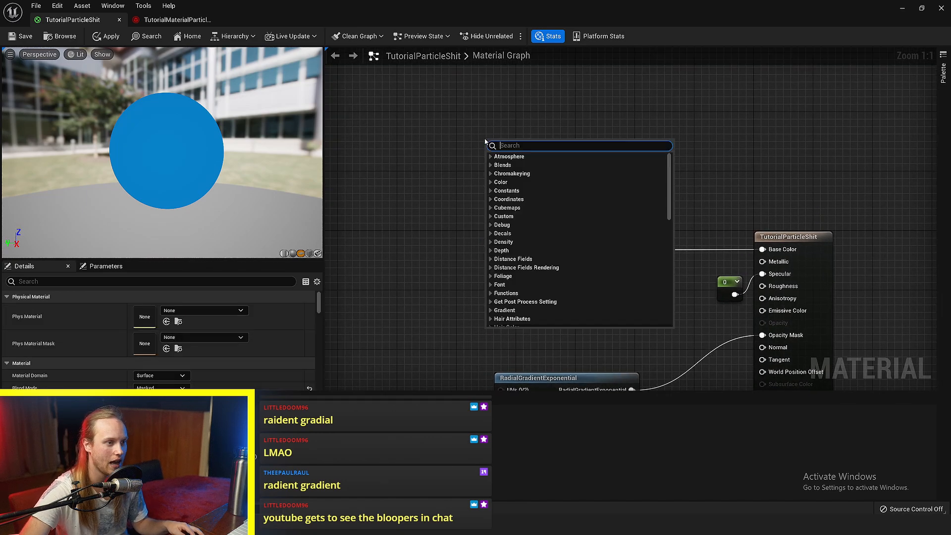
{"action": "type", "text": "particle"}
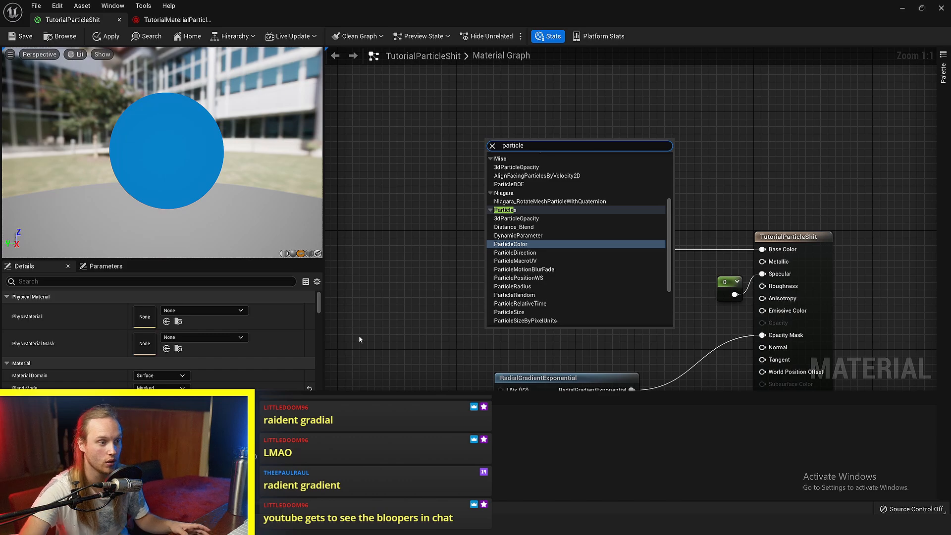
{"action": "scroll", "coordinate": [521, 275], "scroll_direction": "down", "scroll_amount": 2}
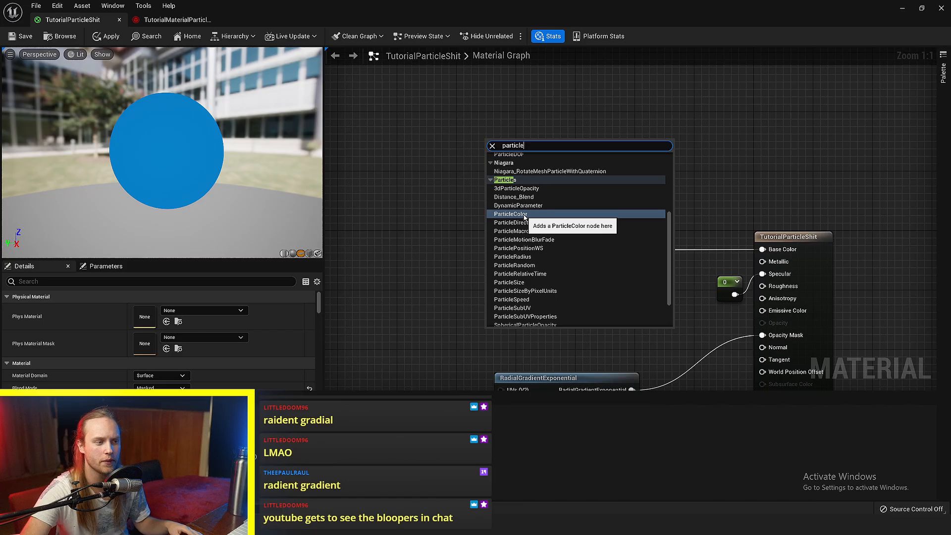
{"action": "left_click", "coordinate": [511, 213]}
{"action": "right_click_drag", "start_coordinate": [509, 210], "coordinate": [499, 265]}
{"action": "scroll", "coordinate": [500, 265], "scroll_direction": "up", "scroll_amount": 3, "text": "ctrl"}
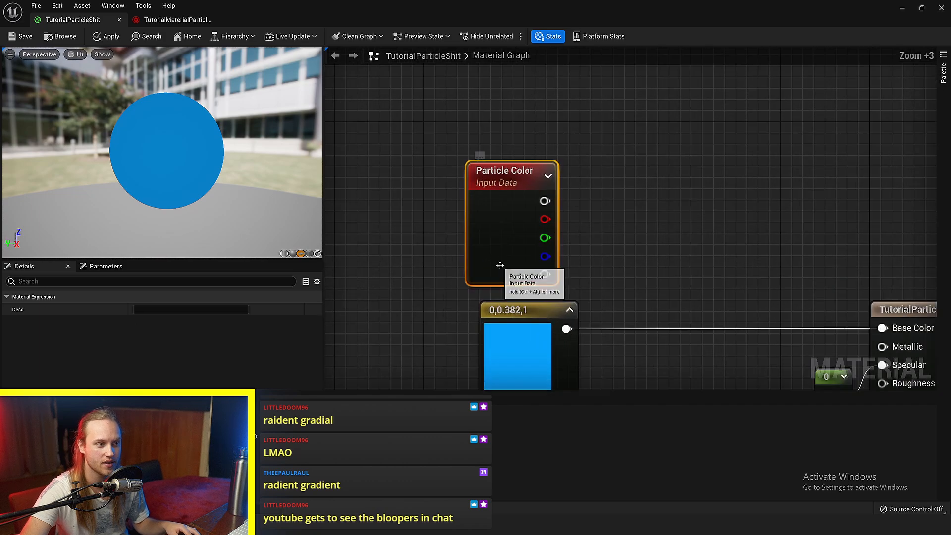
{"action": "left_click_drag", "start_coordinate": [500, 235], "coordinate": [492, 173]}
Step: Add a ParticleRadius node and stack it above the Particle Color node with a small gap between them
{"action": "right_click", "coordinate": [663, 157]}
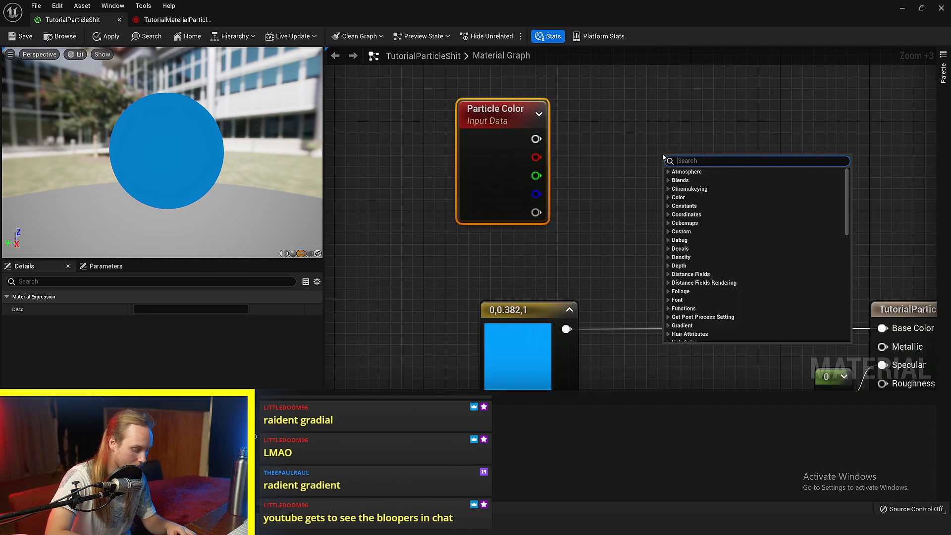
{"action": "type", "text": "particle"}
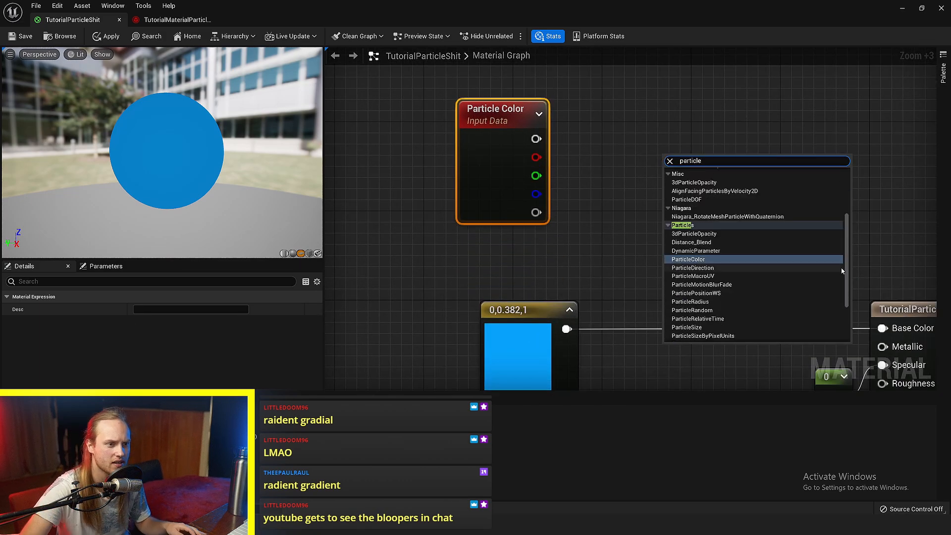
{"action": "left_click", "coordinate": [688, 302]}
{"action": "right_click_drag", "start_coordinate": [684, 290], "coordinate": [652, 318]}
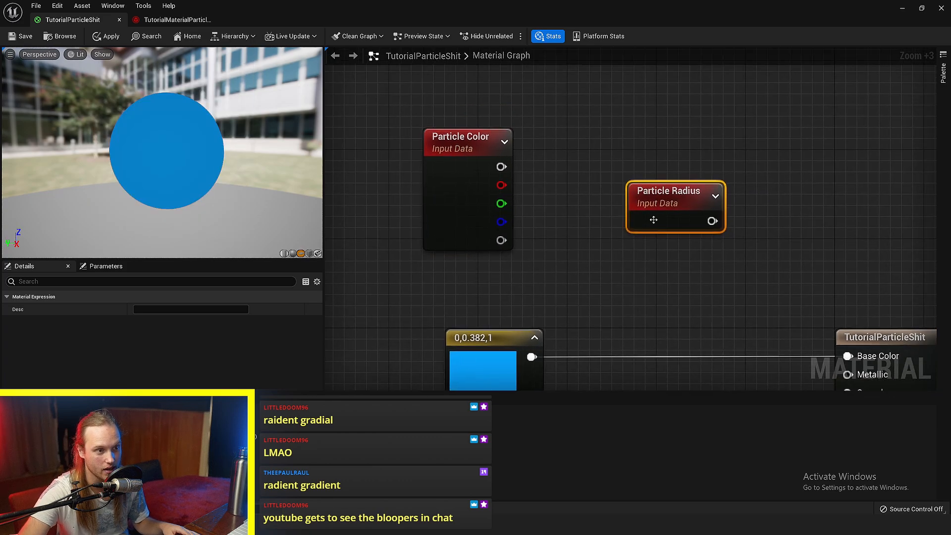
{"action": "left_click_drag", "start_coordinate": [652, 220], "coordinate": [454, 108]}
{"action": "left_click", "coordinate": [631, 196]}
{"action": "scroll", "coordinate": [626, 213], "scroll_direction": "down", "scroll_amount": 2}
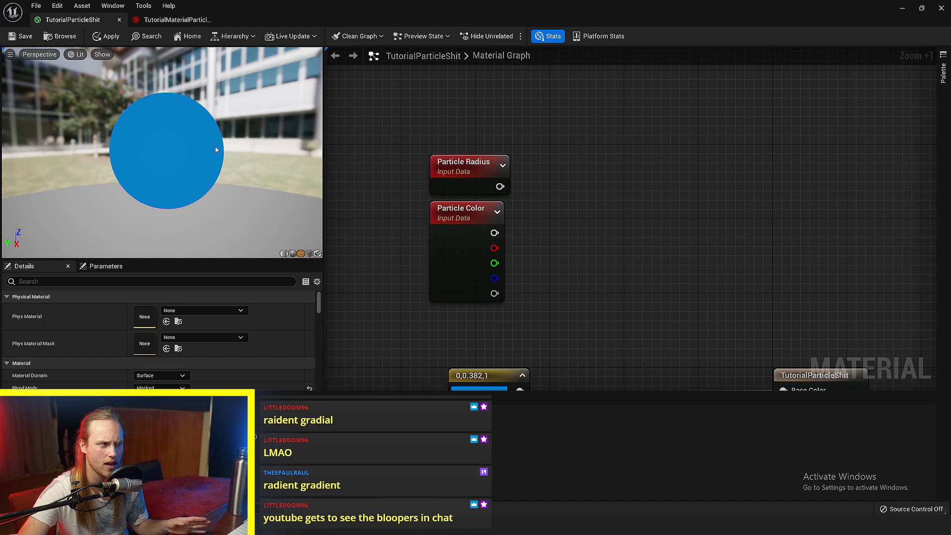
{"action": "left_click_drag", "start_coordinate": [464, 161], "coordinate": [464, 124]}
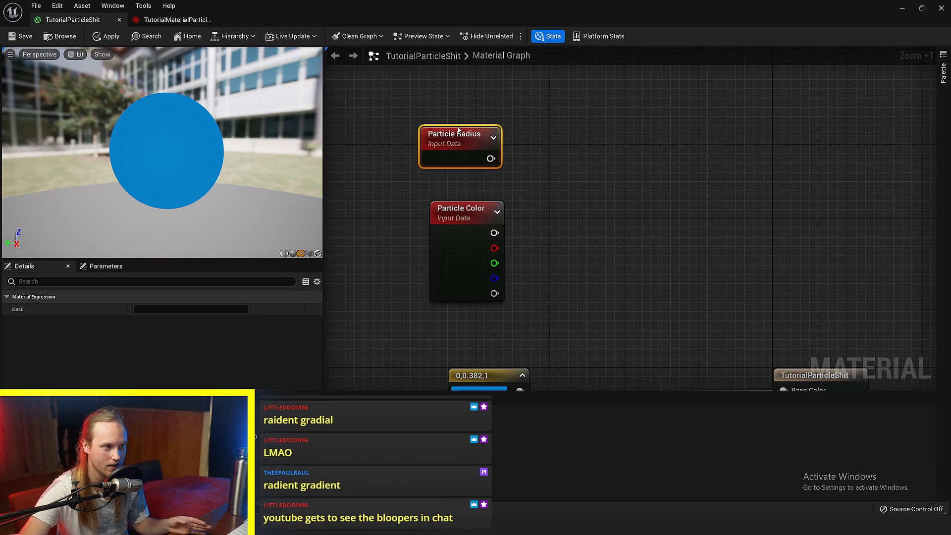
{"action": "left_click", "coordinate": [608, 156]}
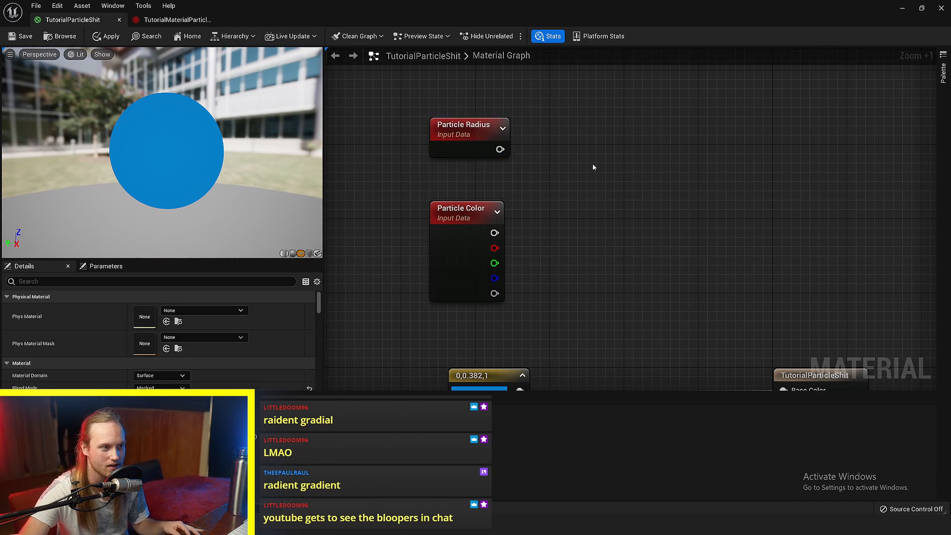
{"action": "right_click_drag", "start_coordinate": [593, 164], "coordinate": [575, 142]}
{"action": "left_click_drag", "start_coordinate": [439, 227], "coordinate": [450, 196]}
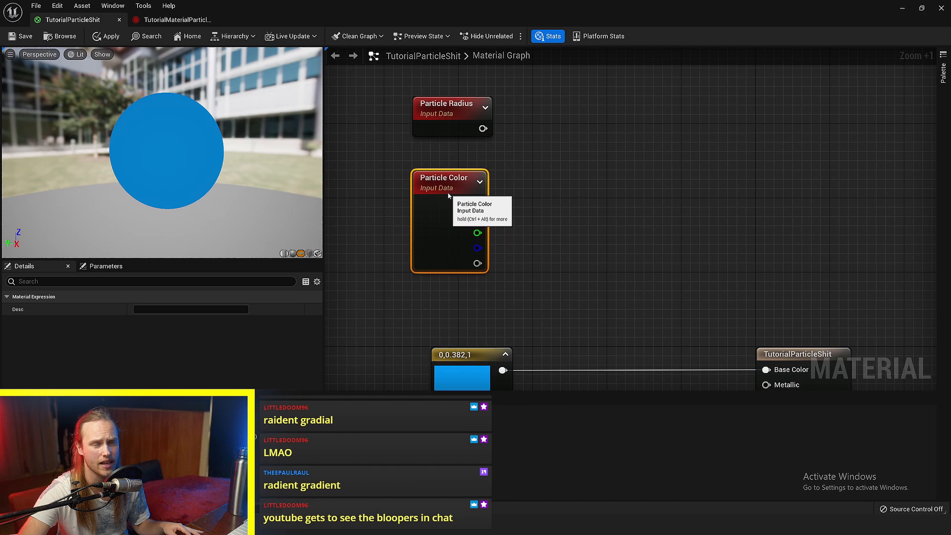
{"action": "right_click_drag", "start_coordinate": [533, 213], "coordinate": [576, 201]}
{"action": "left_click", "coordinate": [604, 144]}
Step: Add a ParticleSpeed node beside the Particle Color node
{"action": "right_click_drag", "start_coordinate": [619, 103], "coordinate": [583, 165]}
{"action": "right_click", "coordinate": [583, 164]}
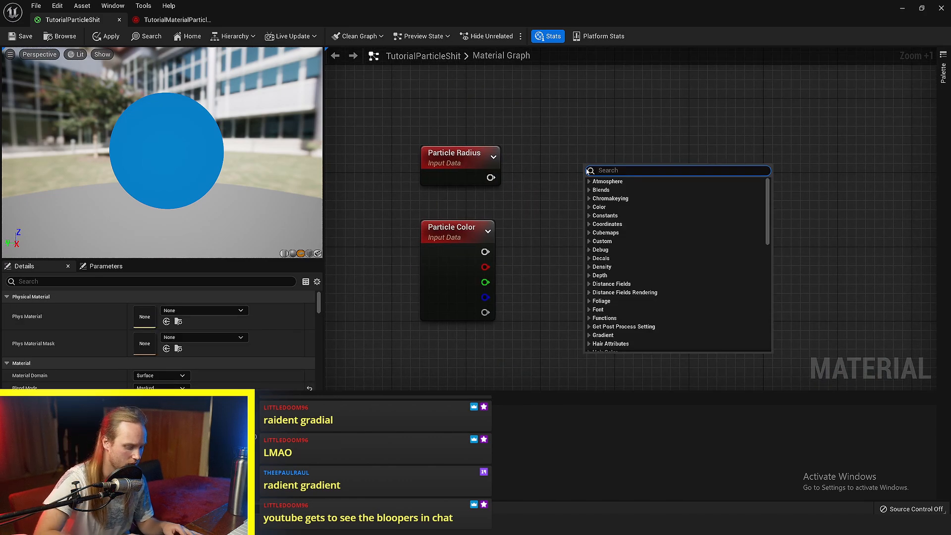
{"action": "type", "text": "particle speed"}
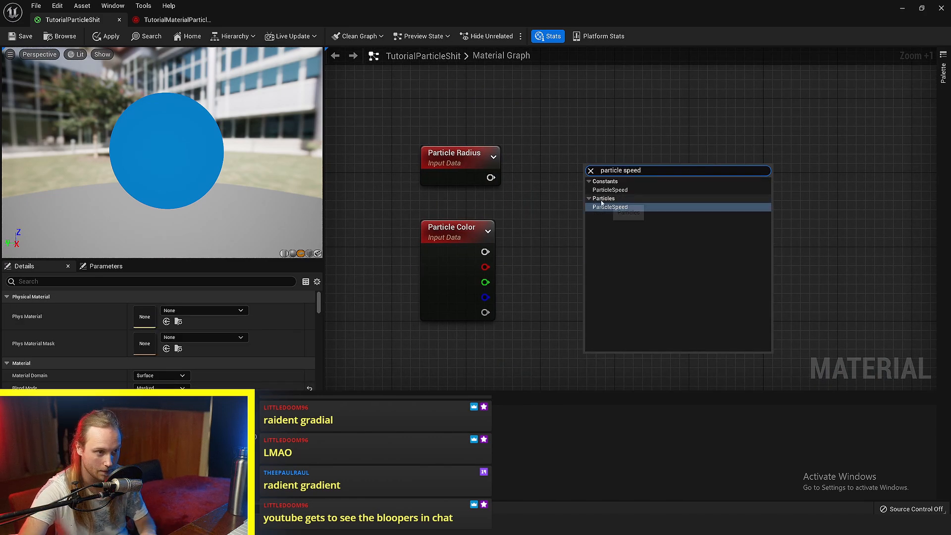
{"action": "left_click", "coordinate": [610, 207]}
{"action": "right_click_drag", "start_coordinate": [581, 227], "coordinate": [519, 211]}
{"action": "left_click_drag", "start_coordinate": [558, 168], "coordinate": [546, 259]}
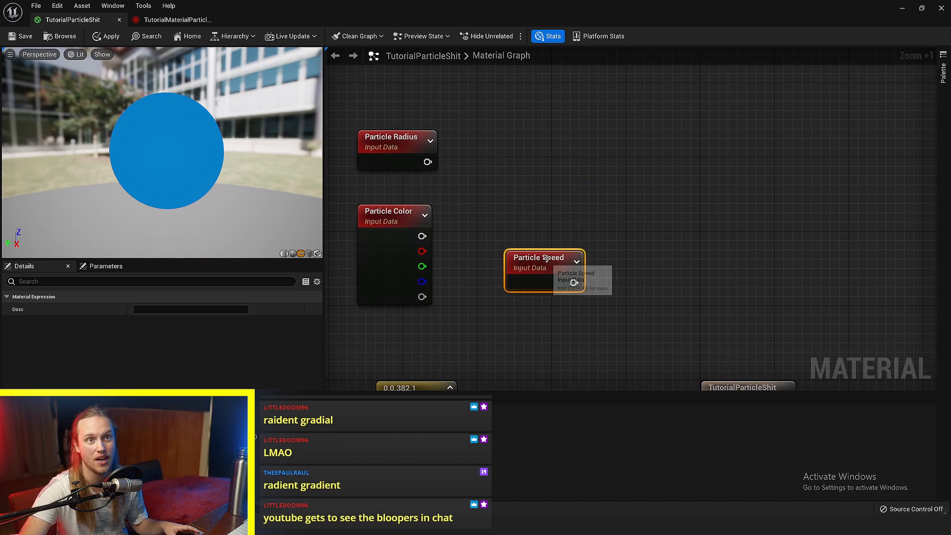
Step: Move the Particle Radius and Particle Color nodes out of the way and place Particle Speed directly above the blue colour constant
{"action": "right_click_drag", "start_coordinate": [490, 261], "coordinate": [520, 244]}
{"action": "left_click_drag", "start_coordinate": [485, 114], "coordinate": [362, 95]}
{"action": "right_click_drag", "start_coordinate": [517, 195], "coordinate": [511, 95]}
{"action": "left_click_drag", "start_coordinate": [537, 149], "coordinate": [431, 177]}
{"action": "left_click", "coordinate": [484, 177]}
{"action": "right_click_drag", "start_coordinate": [484, 177], "coordinate": [503, 196]}
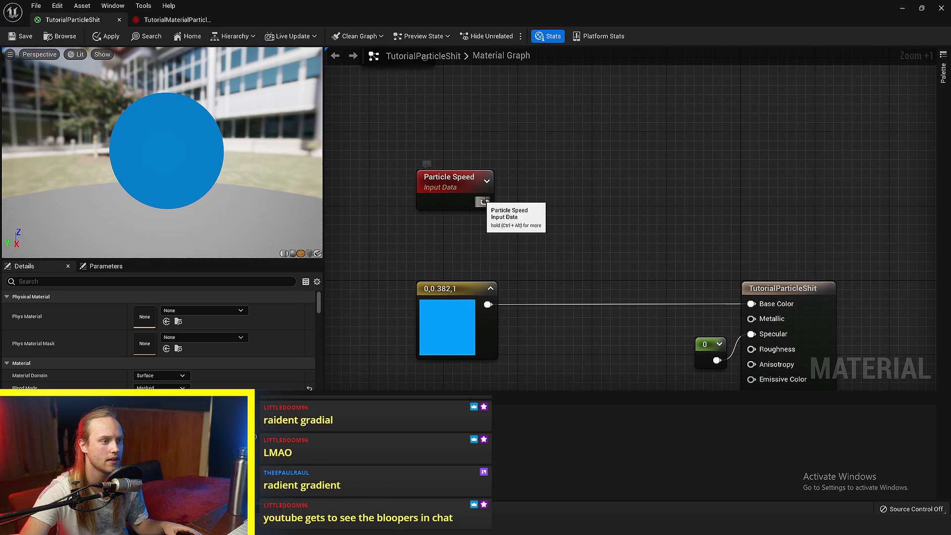
Step: Feed Particle Speed into input A of a new Divide node and set its Const B to 400
{"action": "left_click_drag", "start_coordinate": [482, 201], "coordinate": [549, 179]}
{"action": "type", "text": "div"}
{"action": "key", "text": "Return"}
{"action": "left_click", "coordinate": [159, 321]}
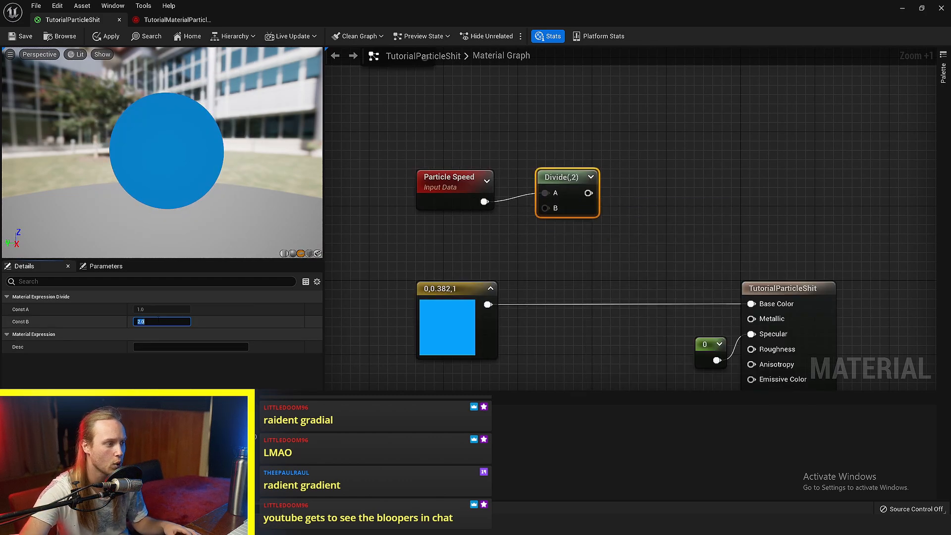
{"action": "key", "text": "Return"}
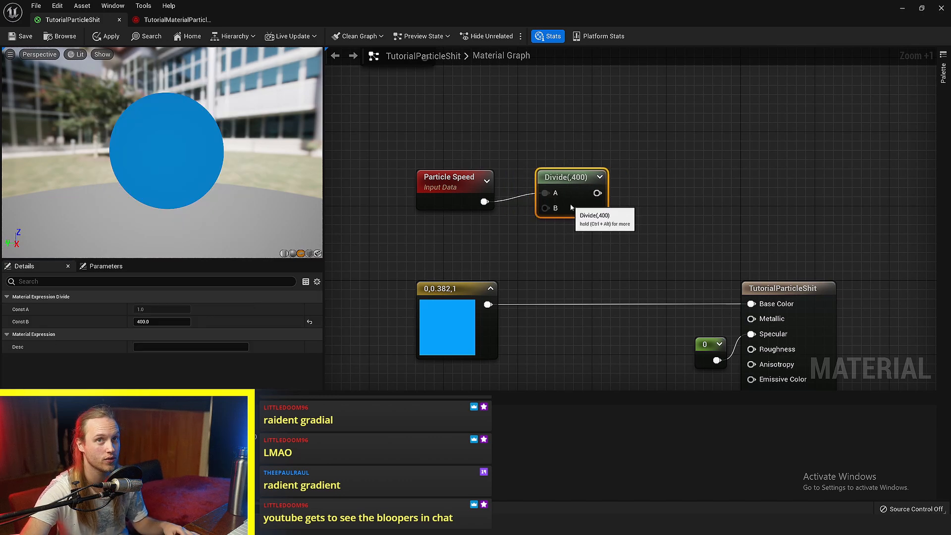
{"action": "left_click", "coordinate": [650, 131]}
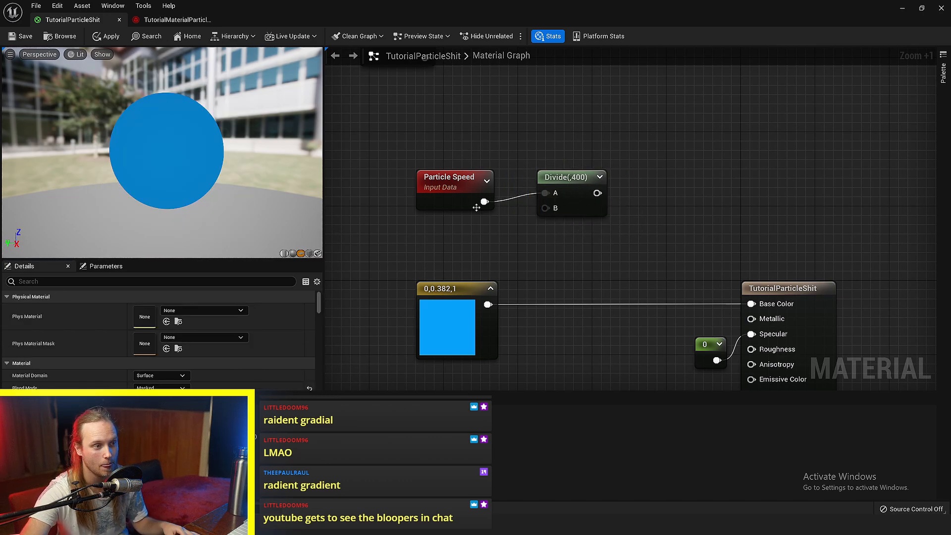
Step: Add a Saturate node fed by the Divide node's output
{"action": "right_click_drag", "start_coordinate": [582, 150], "coordinate": [554, 151]}
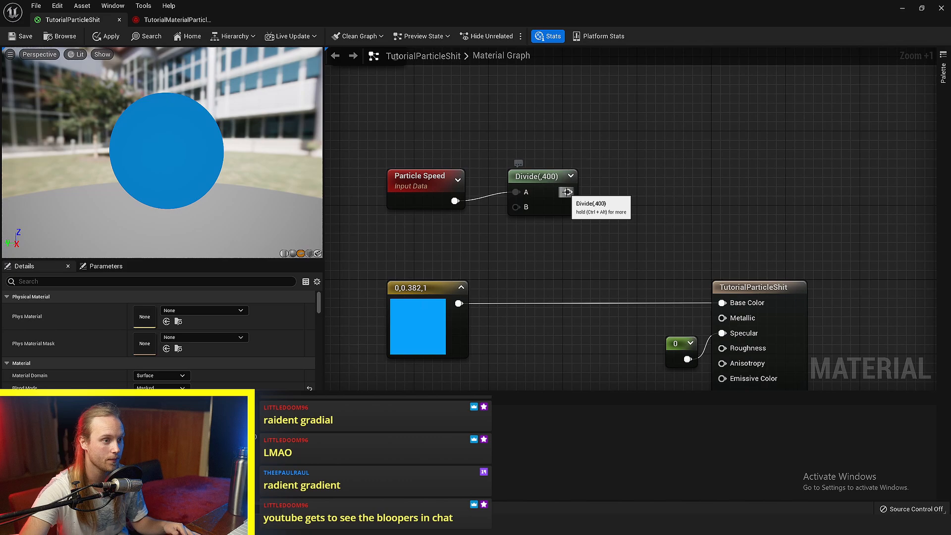
{"action": "left_click_drag", "start_coordinate": [567, 192], "coordinate": [595, 193]}
{"action": "type", "text": "sa"}
{"action": "key", "text": "Return"}
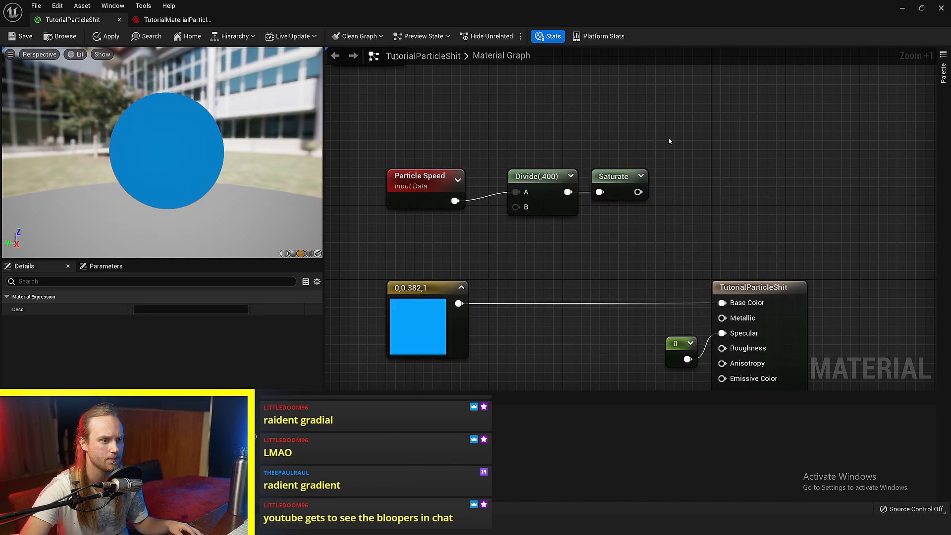
Step: Add a Lerp node with the Saturate output as its Alpha and connect its result to Base Color
{"action": "key", "text": "l"}
{"action": "left_click", "coordinate": [717, 173]}
{"action": "left_click_drag", "start_coordinate": [637, 192], "coordinate": [724, 225]}
{"action": "left_click_drag", "start_coordinate": [748, 195], "coordinate": [722, 303]}
Step: Move the blue colour constant above the Particle Speed chain and connect it to input A of the Lerp node
{"action": "left_click_drag", "start_coordinate": [412, 325], "coordinate": [486, 94]}
{"action": "right_click_drag", "start_coordinate": [584, 97], "coordinate": [589, 152]}
{"action": "left_click", "coordinate": [589, 151]}
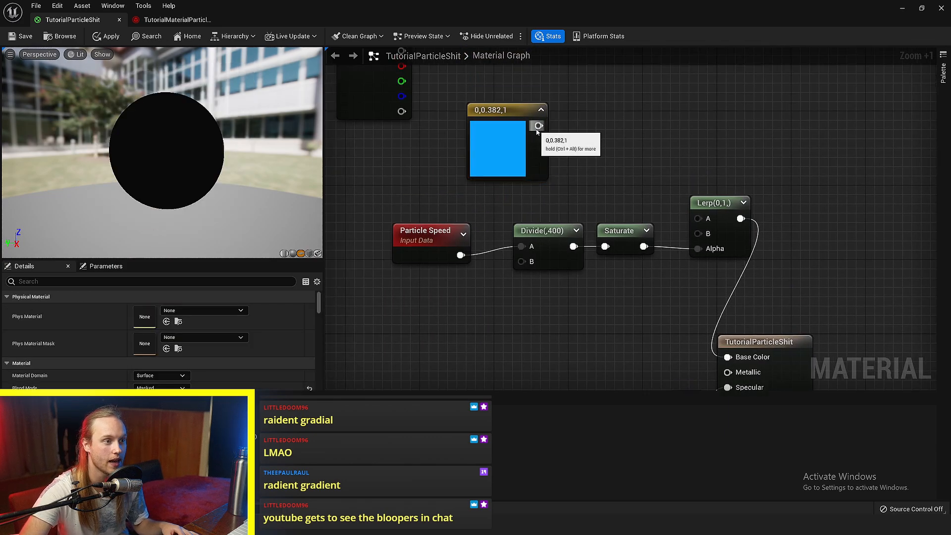
{"action": "left_click_drag", "start_coordinate": [696, 231], "coordinate": [698, 219]}
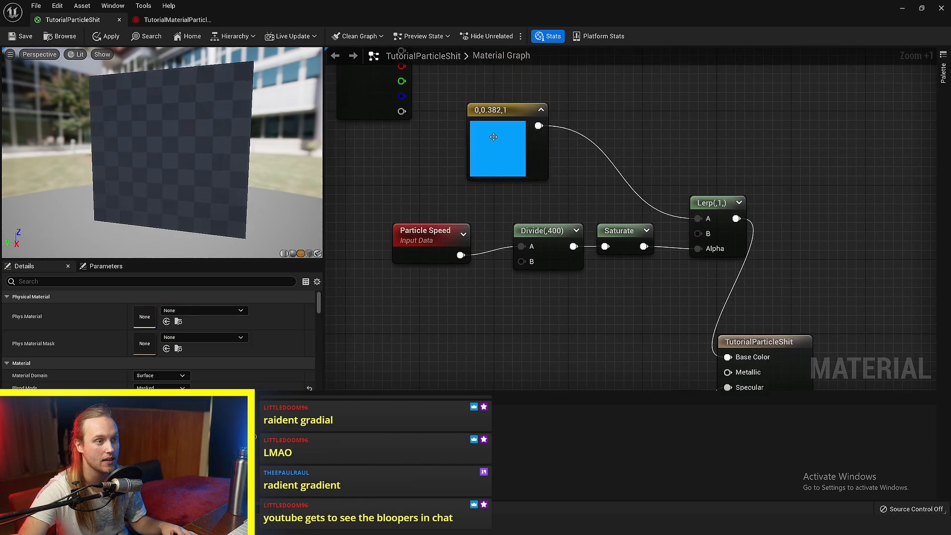
Step: Move the blue colour constant farther up and duplicate it below
{"action": "left_click_drag", "start_coordinate": [497, 140], "coordinate": [524, 85]}
{"action": "key", "text": "ctrl+c"}
{"action": "key", "text": "ctrl+v"}
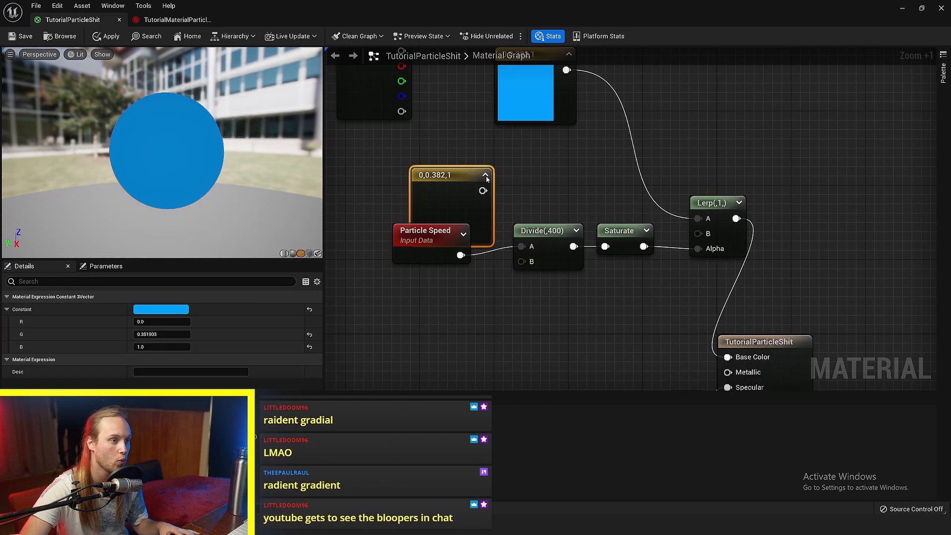
Step: Recolour the duplicated constant orange-red (R 1.0, G 0.04647, B 0.0) and connect it to input B of the Lerp node
{"action": "left_click_drag", "start_coordinate": [485, 176], "coordinate": [570, 158]}
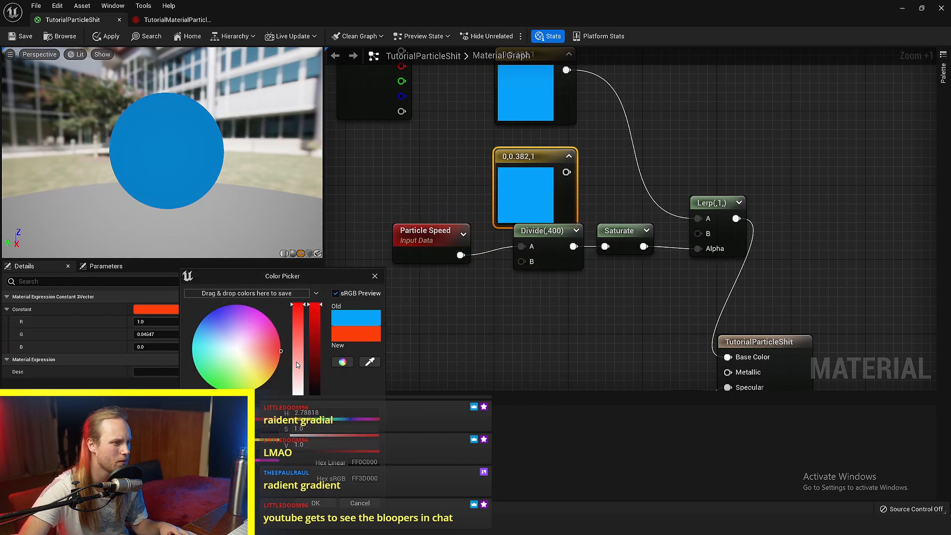
{"action": "left_click", "coordinate": [327, 503]}
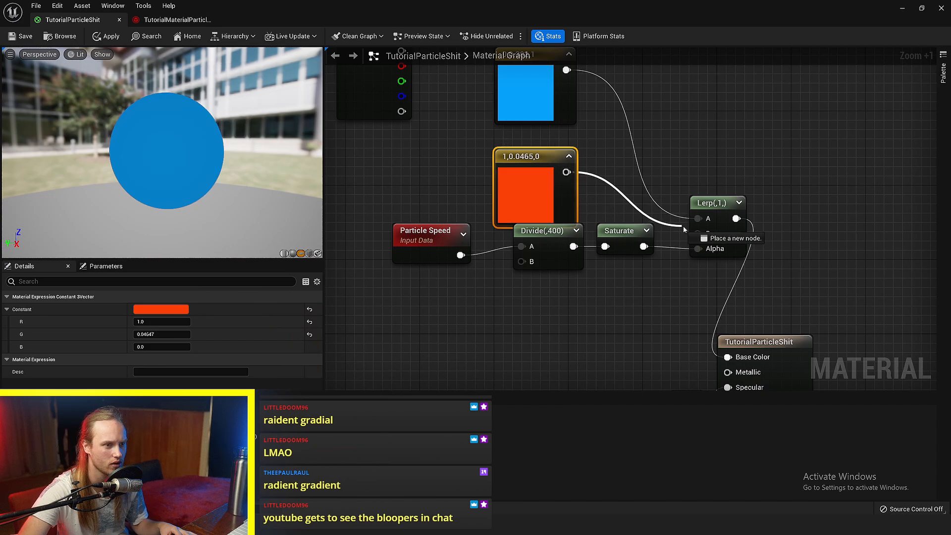
{"action": "left_click_drag", "start_coordinate": [700, 238], "coordinate": [699, 233]}
{"action": "left_click", "coordinate": [668, 183]}
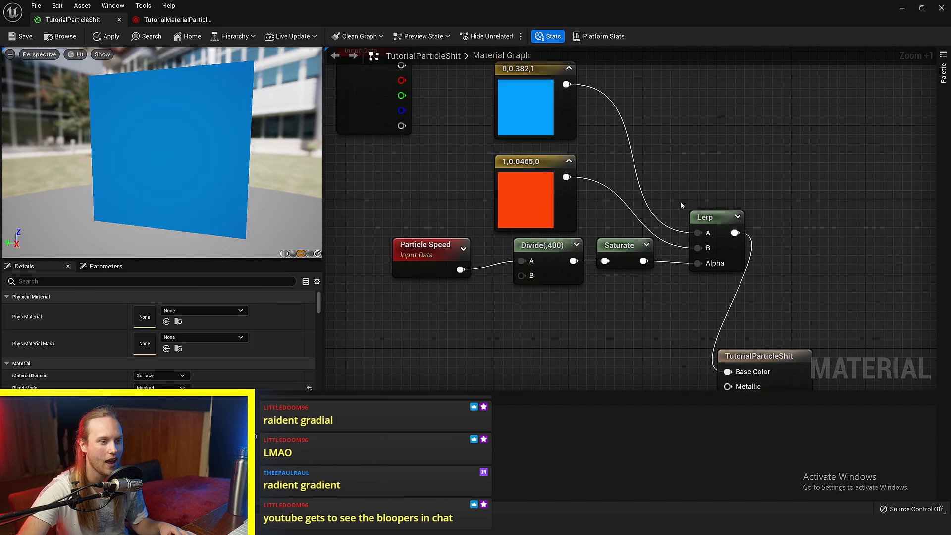
Step: Save the TutorialParticleShit material and return to the TutorialMaterialParticleThing system
{"action": "left_click", "coordinate": [557, 95]}
{"action": "left_click", "coordinate": [430, 112]}
{"action": "right_click_drag", "start_coordinate": [429, 112], "coordinate": [399, 144]}
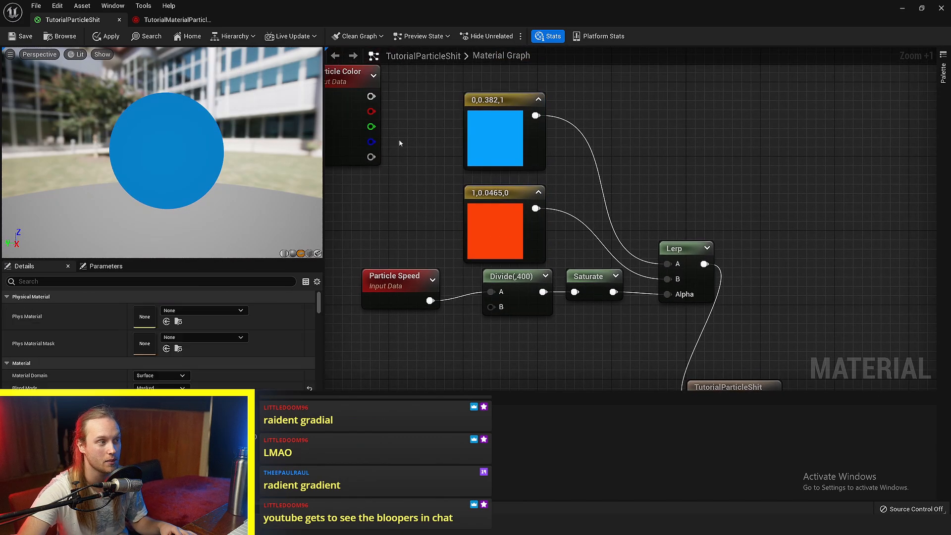
{"action": "left_click", "coordinate": [25, 40]}
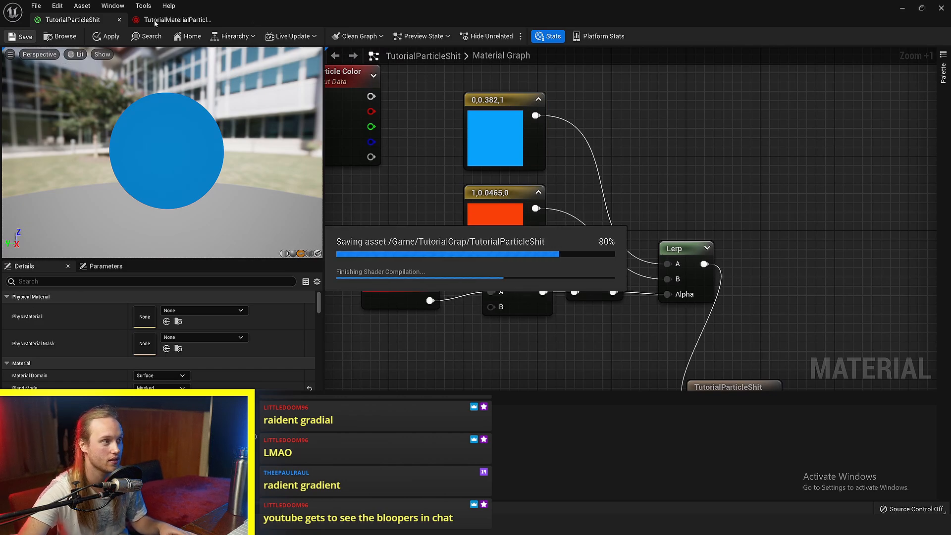
{"action": "left_click", "coordinate": [159, 20]}
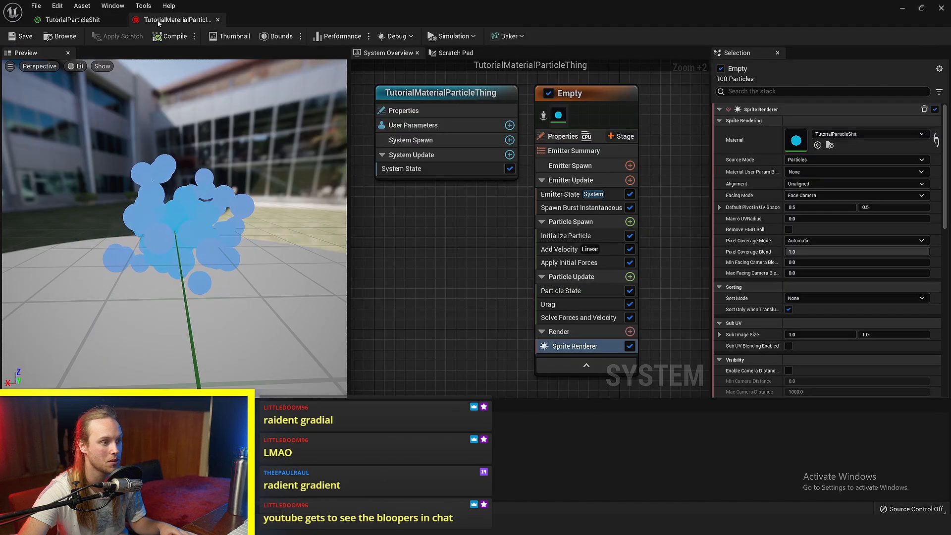
Step: Look over the Initialize Particle and Spawn Burst Instantaneous settings, and set Drag to 2.0 in the Drag module
{"action": "left_click", "coordinate": [569, 235]}
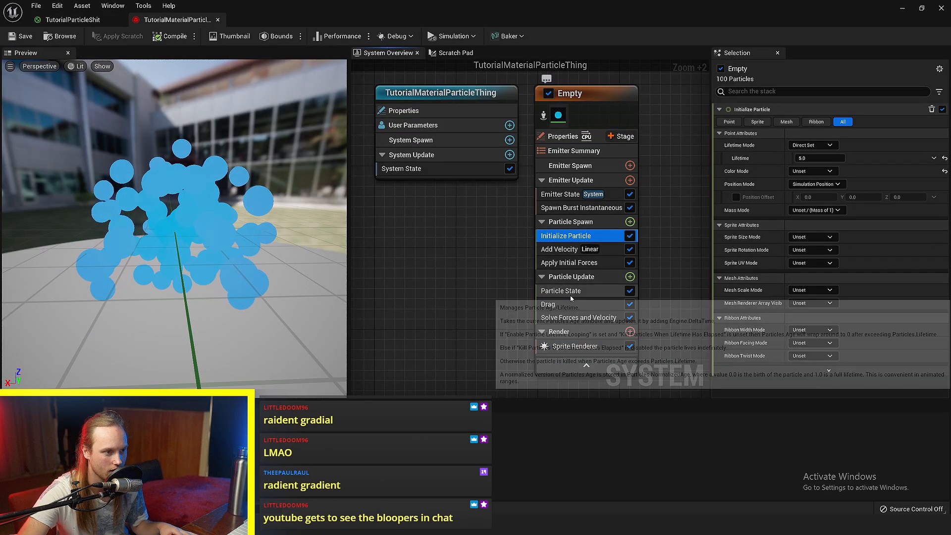
{"action": "left_click", "coordinate": [574, 208]}
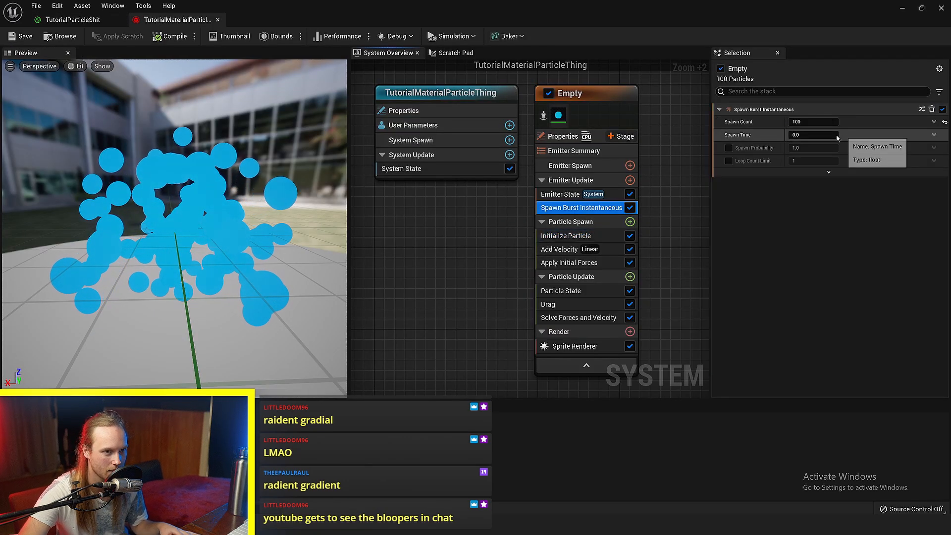
{"action": "left_click", "coordinate": [548, 304]}
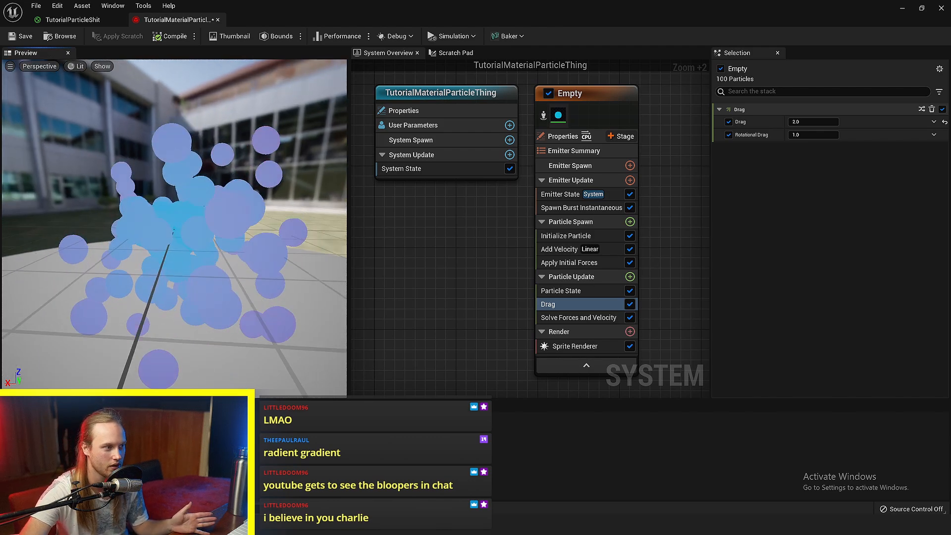
Step: Return to the material graph and examine the speed-driven colour chain from Particle Speed through Divide and Saturate to Lerp
{"action": "left_click", "coordinate": [80, 25]}
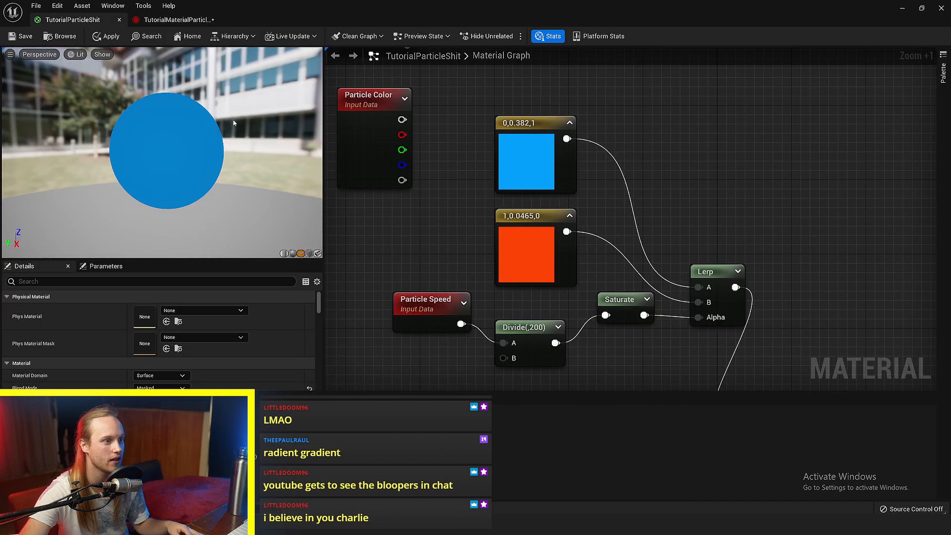
{"action": "right_click_drag", "start_coordinate": [469, 176], "coordinate": [551, 174]}
{"action": "scroll", "coordinate": [550, 174], "scroll_direction": "down", "scroll_amount": 3}
{"action": "left_click_drag", "start_coordinate": [714, 162], "coordinate": [540, 277]}
{"action": "right_click_drag", "start_coordinate": [540, 277], "coordinate": [526, 247]}
{"action": "left_click_drag", "start_coordinate": [516, 227], "coordinate": [334, 305]}
{"action": "right_click_drag", "start_coordinate": [440, 248], "coordinate": [530, 216]}
{"action": "left_click", "coordinate": [916, 198]}
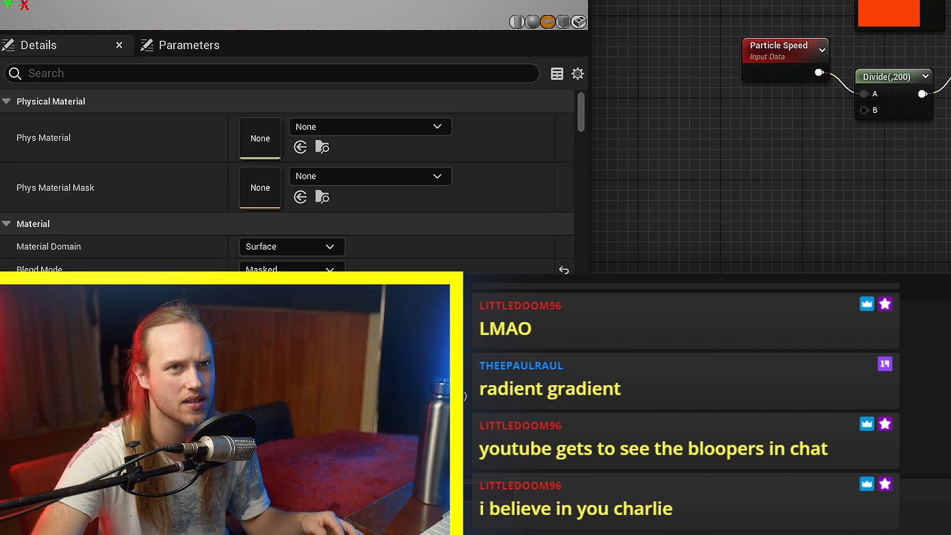
{"action": "right_click_drag", "start_coordinate": [916, 198], "coordinate": [673, 156]}
{"action": "scroll", "coordinate": [770, 136], "scroll_direction": "up", "scroll_amount": 1}
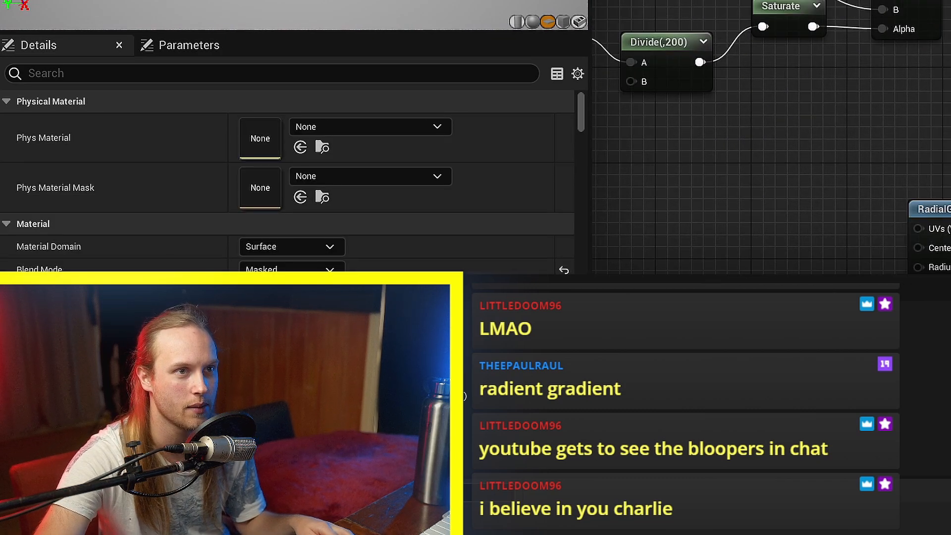
{"action": "right_click_drag", "start_coordinate": [770, 137], "coordinate": [850, 122]}
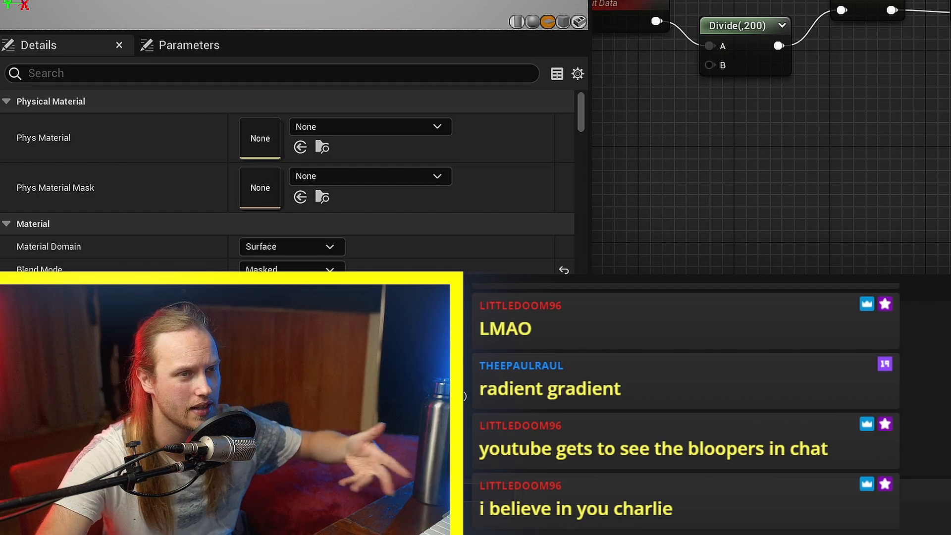
Step: Connect the Particle Color node to the material's Base Color in place of the Lerp and return to the Niagara system
{"action": "right_click_drag", "start_coordinate": [398, 101], "coordinate": [457, 180]}
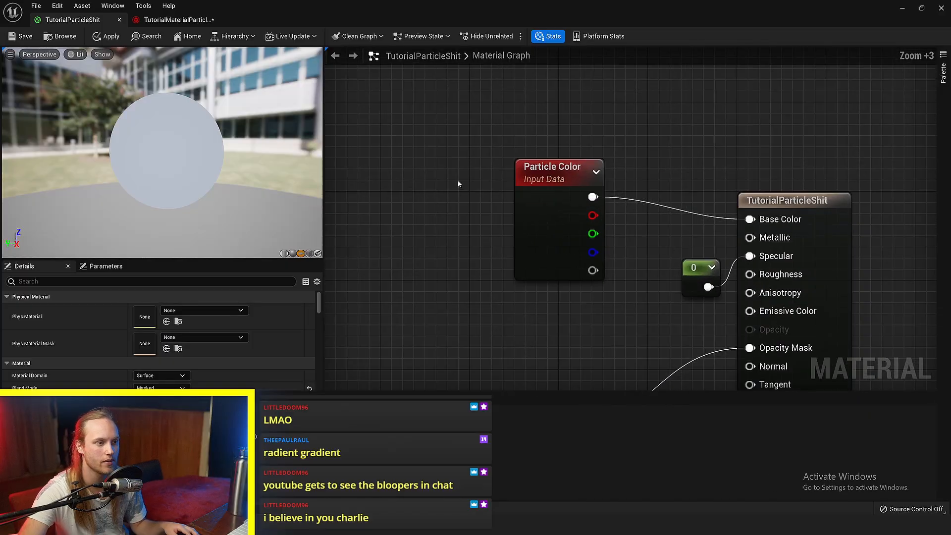
{"action": "right_click_drag", "start_coordinate": [703, 161], "coordinate": [562, 163]}
{"action": "right_click_drag", "start_coordinate": [482, 185], "coordinate": [548, 176]}
{"action": "left_click_drag", "start_coordinate": [496, 195], "coordinate": [418, 217]}
{"action": "right_click_drag", "start_coordinate": [403, 154], "coordinate": [473, 149]}
{"action": "left_click", "coordinate": [473, 149]}
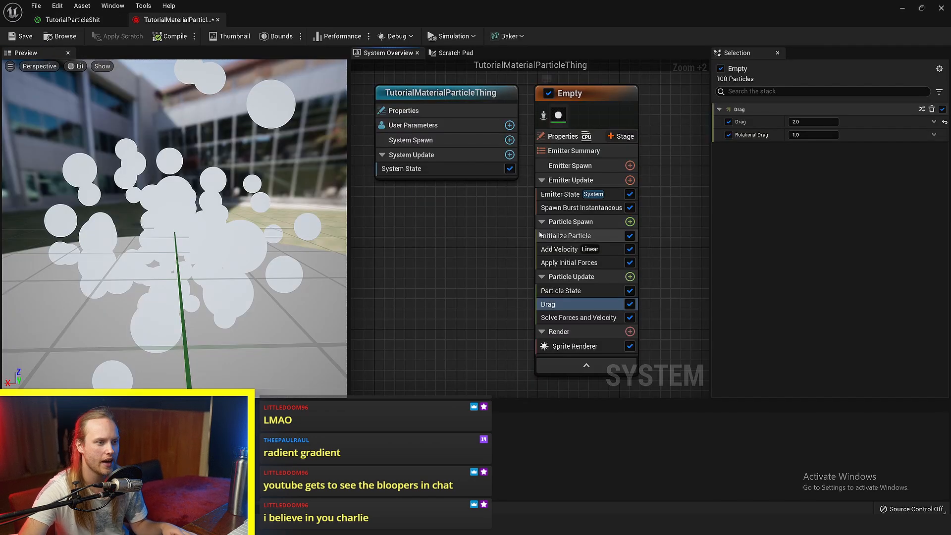
Step: Set Initialize Particle's Color Mode to Direct Set with an orange-red colour (R 1.0, G 0.035159, B 0.0)
{"action": "left_click", "coordinate": [579, 222]}
{"action": "left_click", "coordinate": [567, 236]}
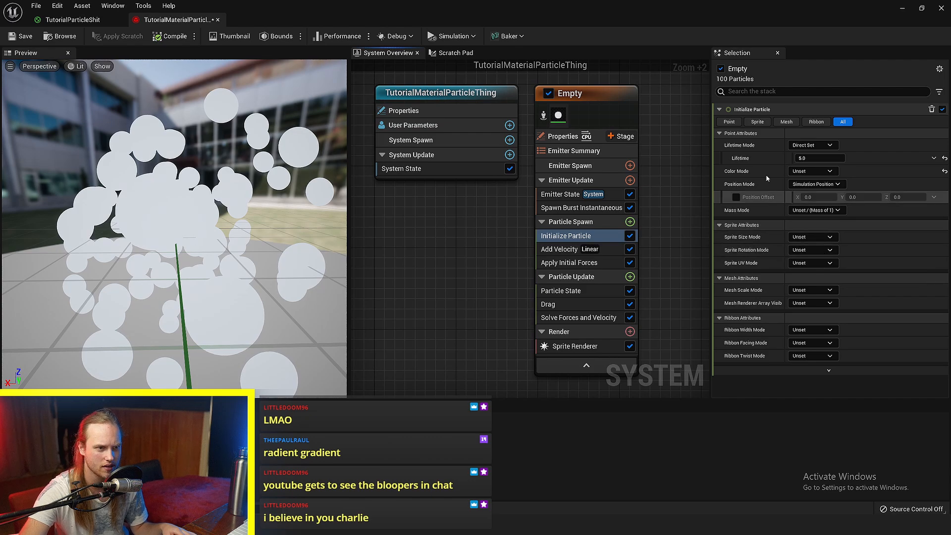
{"action": "left_click", "coordinate": [807, 171]}
{"action": "left_click", "coordinate": [811, 197]}
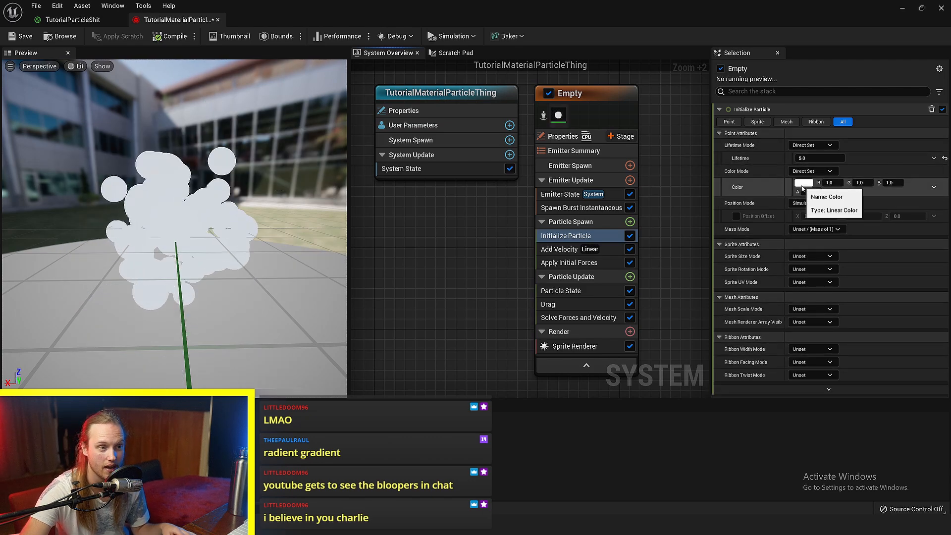
{"action": "left_click", "coordinate": [803, 184]}
{"action": "left_click_drag", "start_coordinate": [691, 267], "coordinate": [712, 269]}
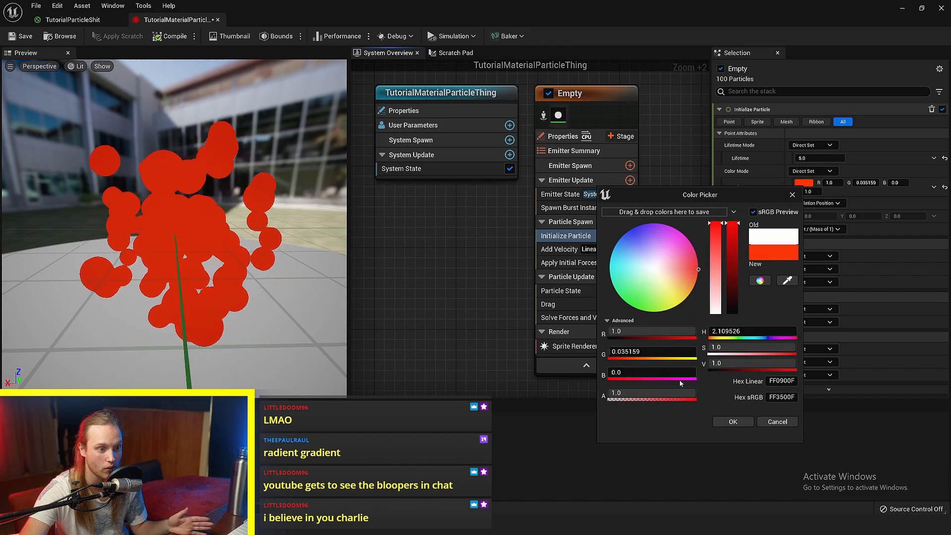
{"action": "left_click", "coordinate": [736, 421]}
Step: Set Color Mode to Random Range with orange minimum (R 1.0, G 0.064922, B 0.0) and blue maximum (R 0.0, G 0.174827, B 1.0)
{"action": "left_click", "coordinate": [933, 187]}
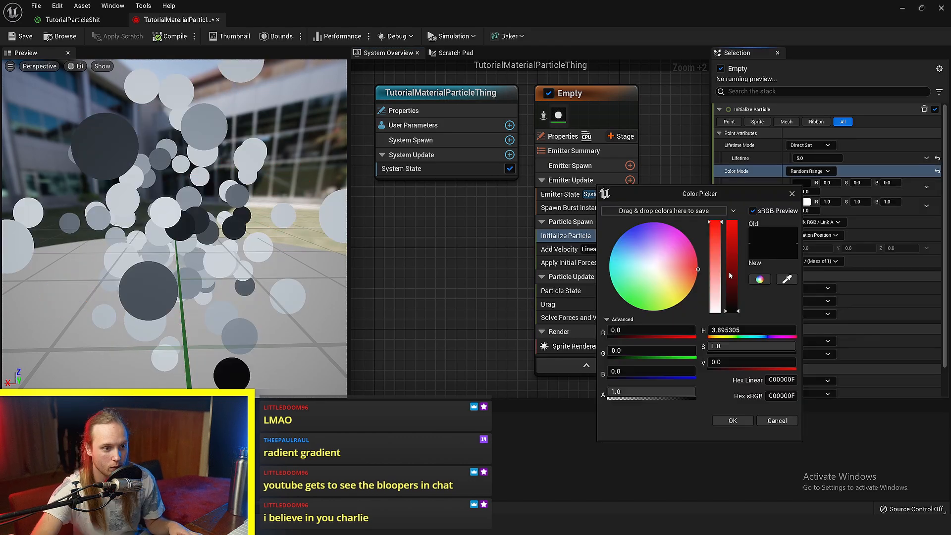
{"action": "left_click_drag", "start_coordinate": [731, 276], "coordinate": [732, 221]}
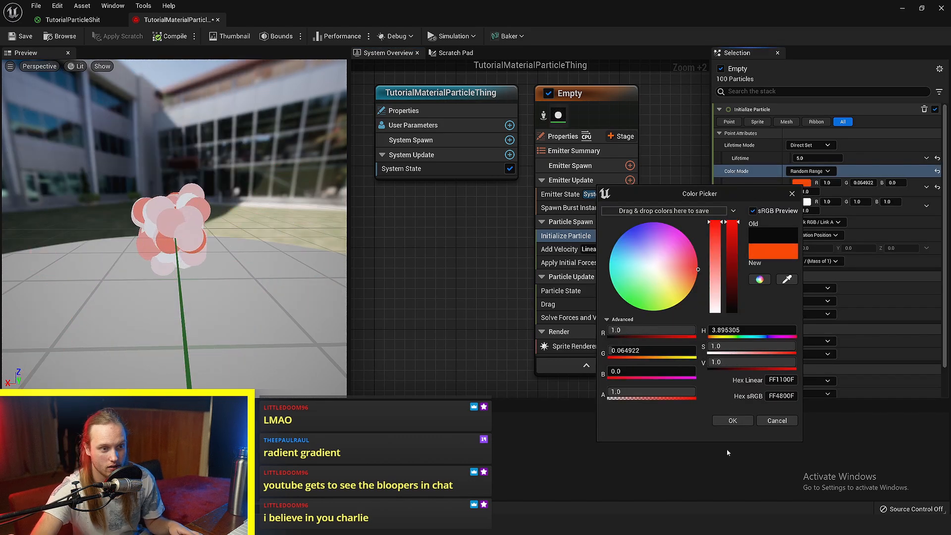
{"action": "left_click", "coordinate": [728, 421]}
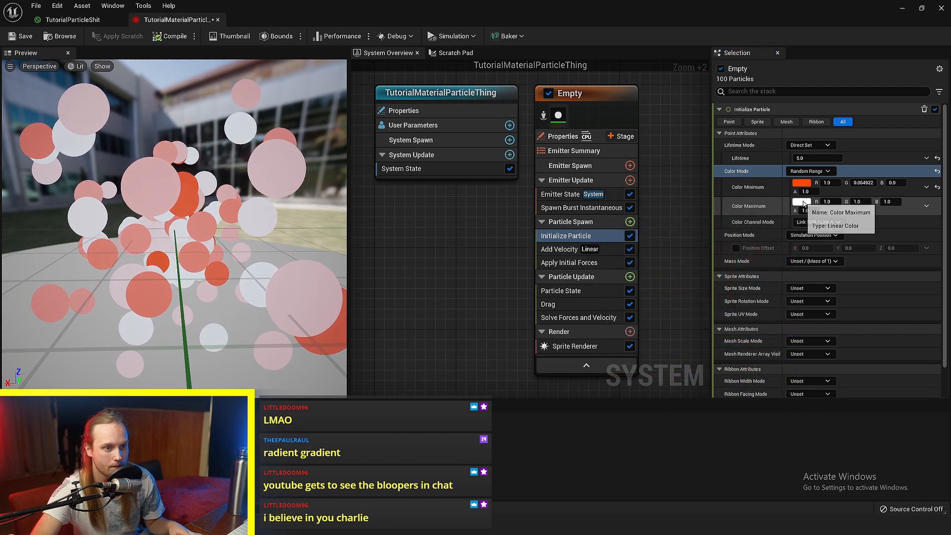
{"action": "left_click", "coordinate": [803, 202]}
{"action": "left_click_drag", "start_coordinate": [663, 312], "coordinate": [626, 246]}
{"action": "left_click", "coordinate": [733, 436]}
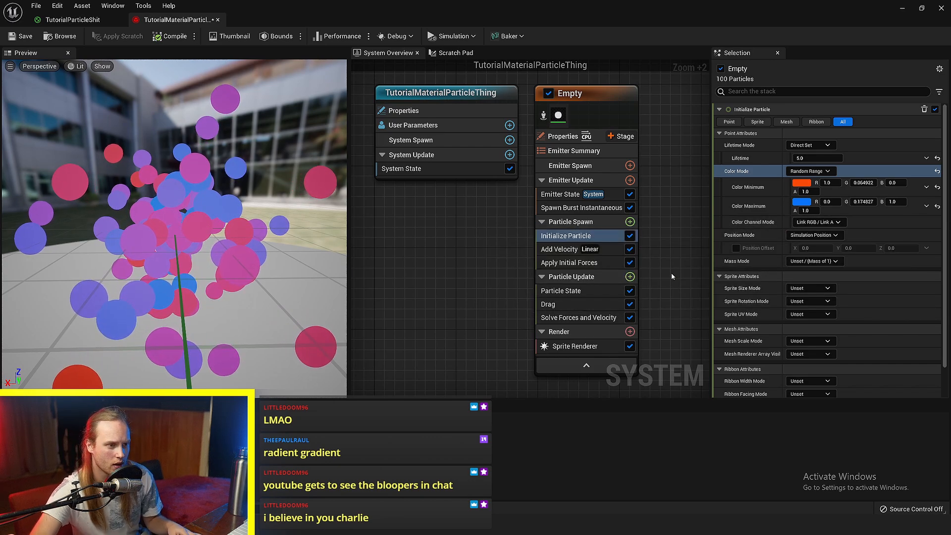
Step: Add a Color module to the emitter's Particle Update stage
{"action": "left_click", "coordinate": [585, 278]}
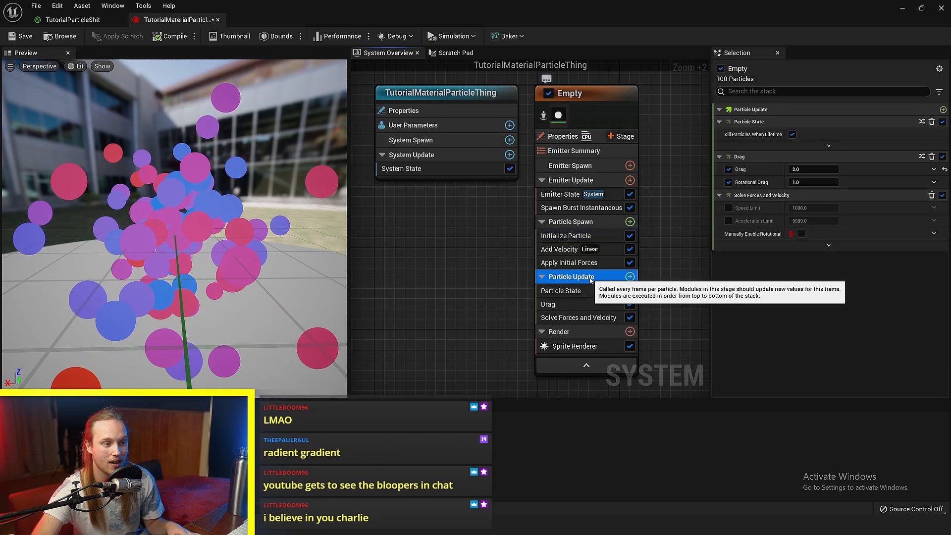
{"action": "left_click", "coordinate": [629, 276]}
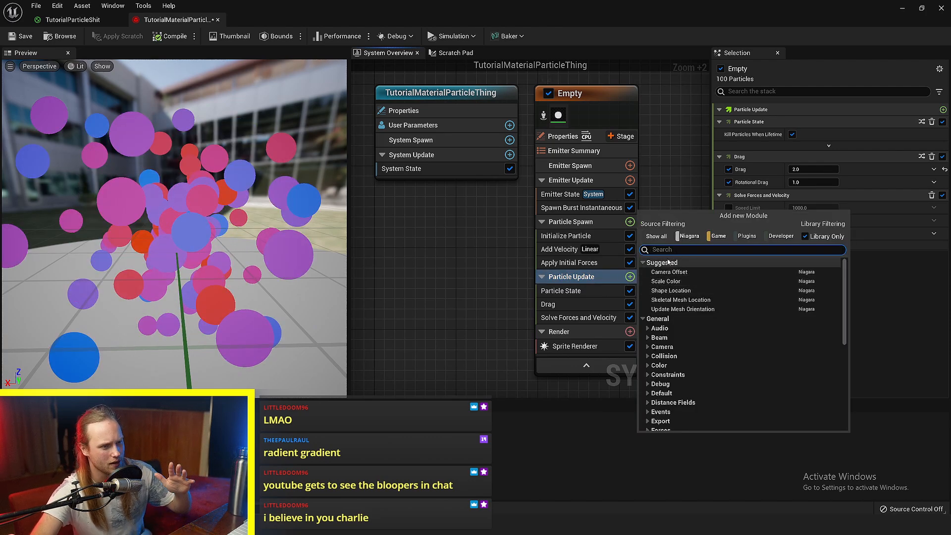
{"action": "type", "text": "colo"}
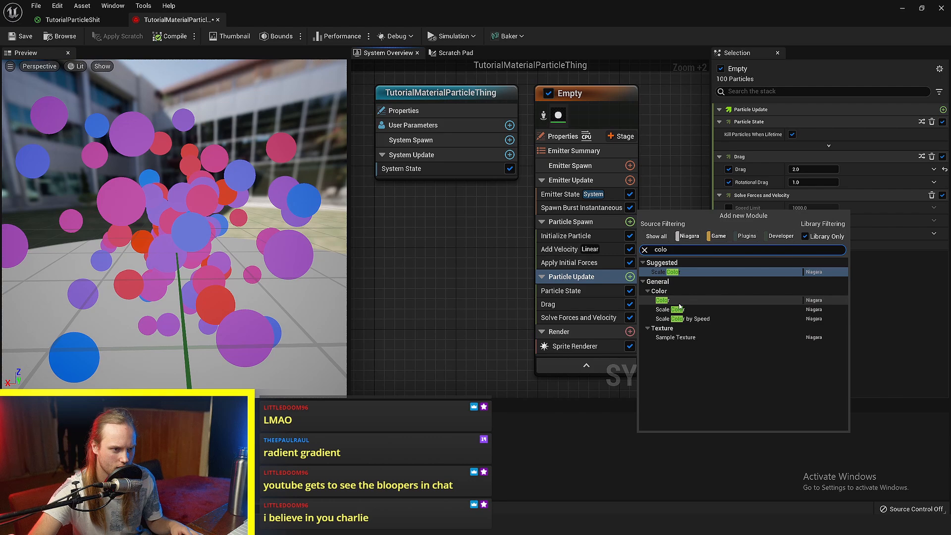
{"action": "left_click", "coordinate": [662, 300]}
{"action": "left_click", "coordinate": [571, 276]}
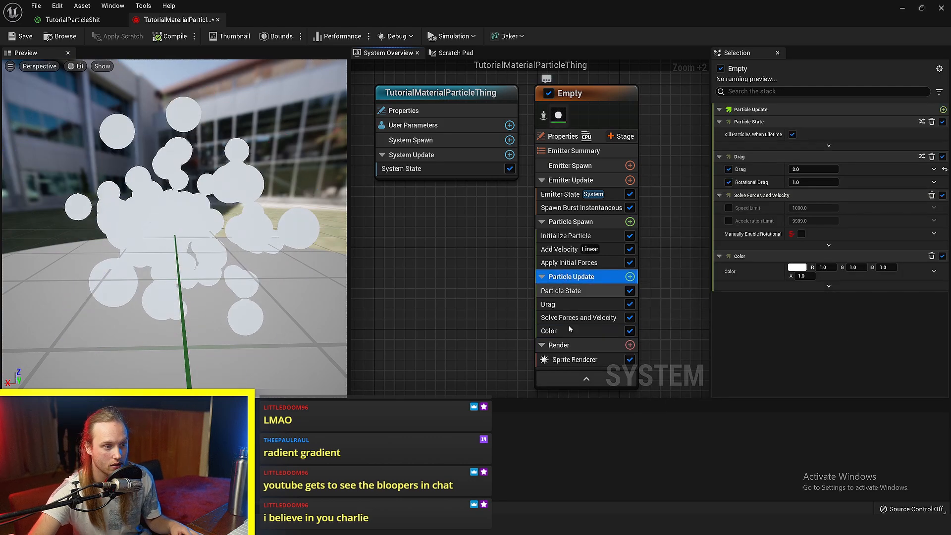
Step: Drive the Color module with Color from Curve and make the curve's end colour key red (R 1.0, G 0.0, B 0.046389)
{"action": "left_click", "coordinate": [568, 329]}
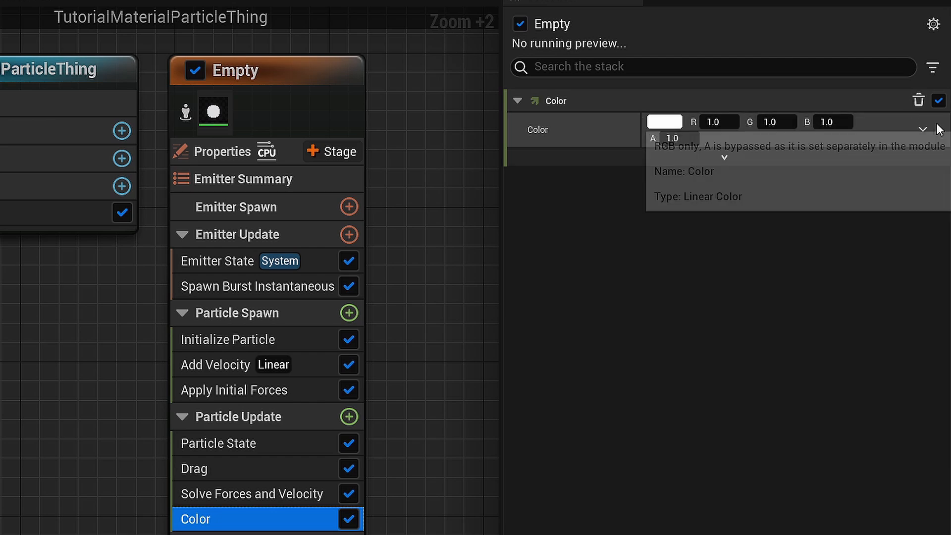
{"action": "left_click", "coordinate": [922, 129]}
{"action": "type", "text": "curve"}
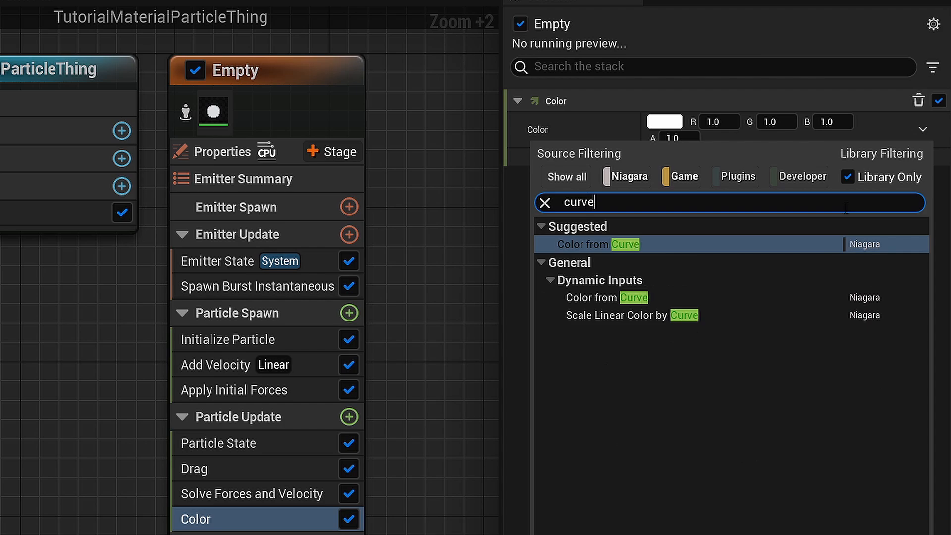
{"action": "left_click", "coordinate": [649, 297]}
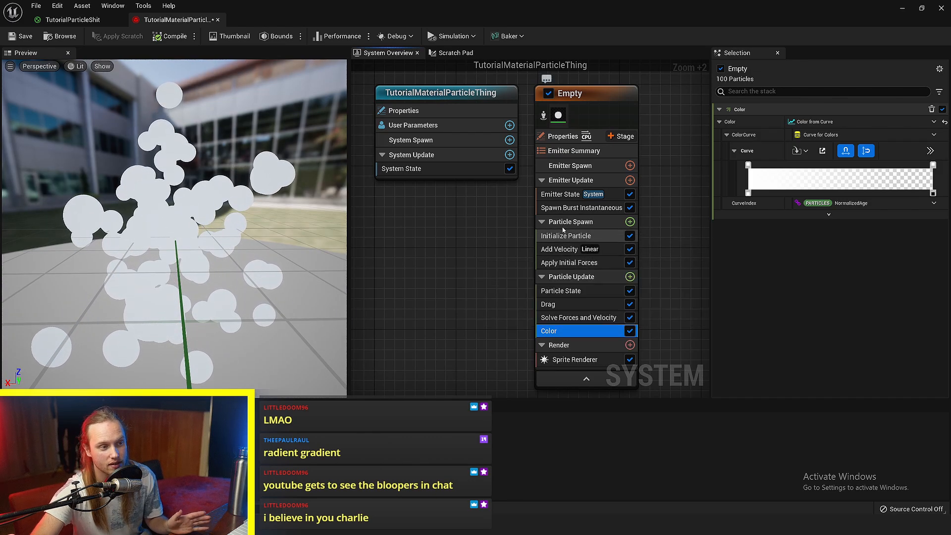
{"action": "left_click", "coordinate": [933, 165]}
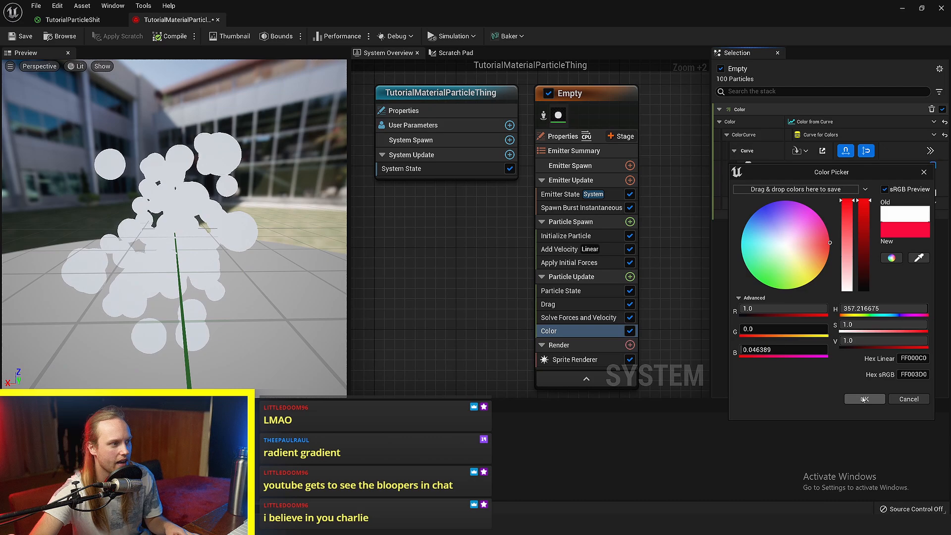
{"action": "left_click", "coordinate": [863, 399]}
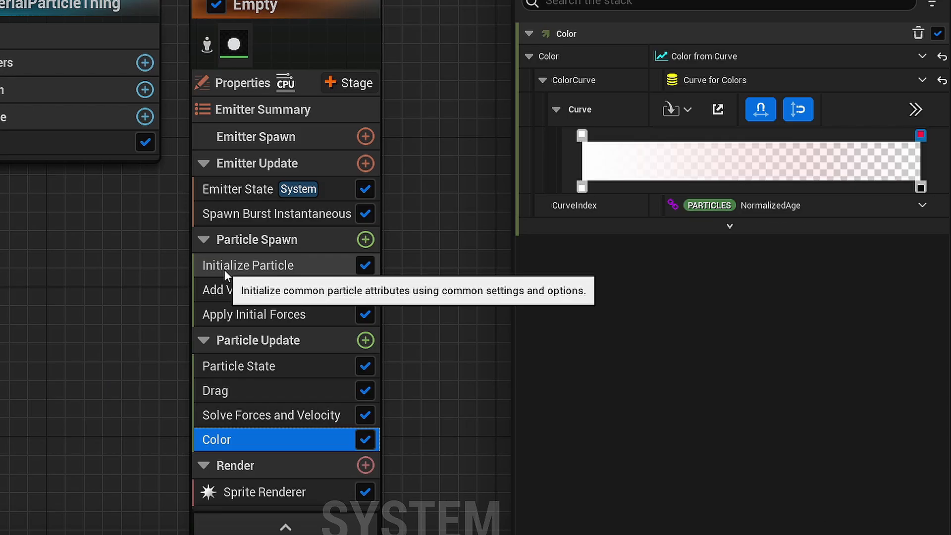
Step: Drive Initialize Particle's Lifetime with a Random Range Float, setting its minimum to 3.0
{"action": "left_click", "coordinate": [552, 238]}
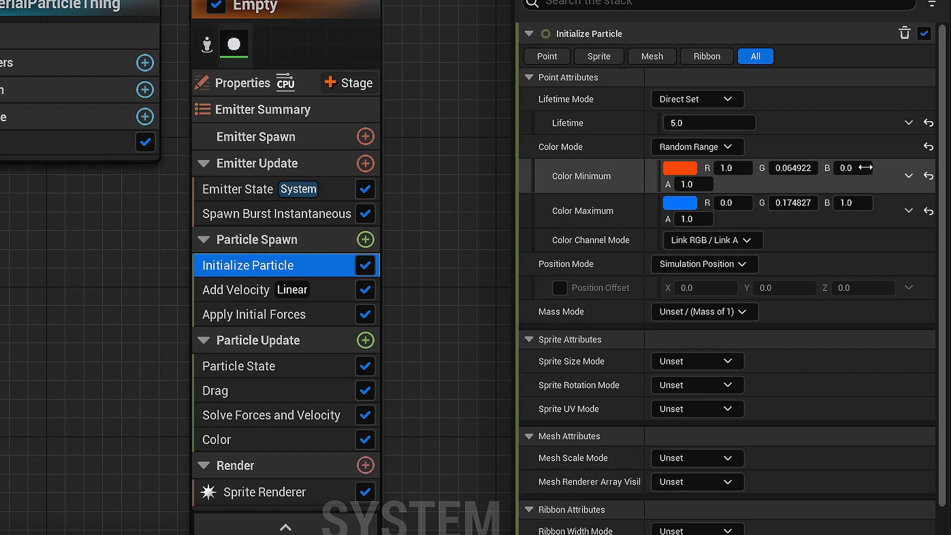
{"action": "left_click", "coordinate": [908, 122]}
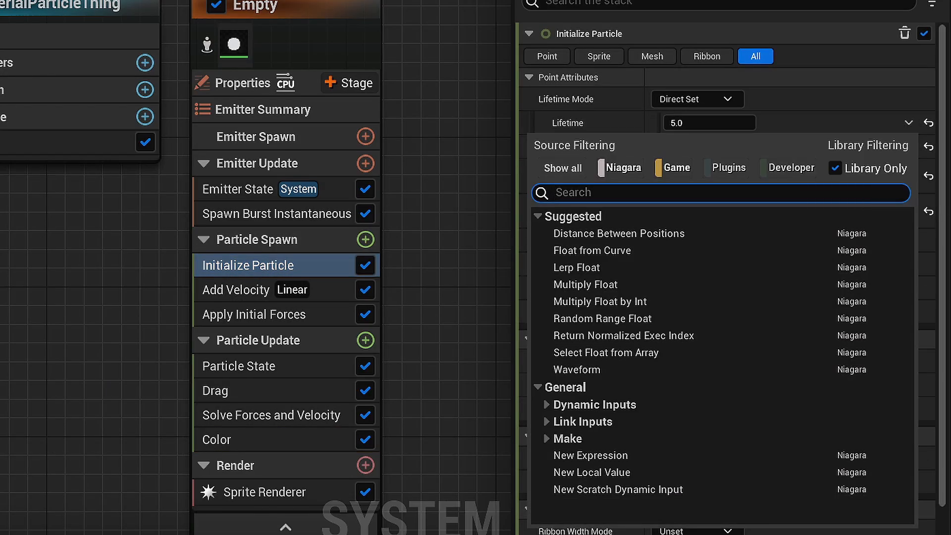
{"action": "type", "text": "random"}
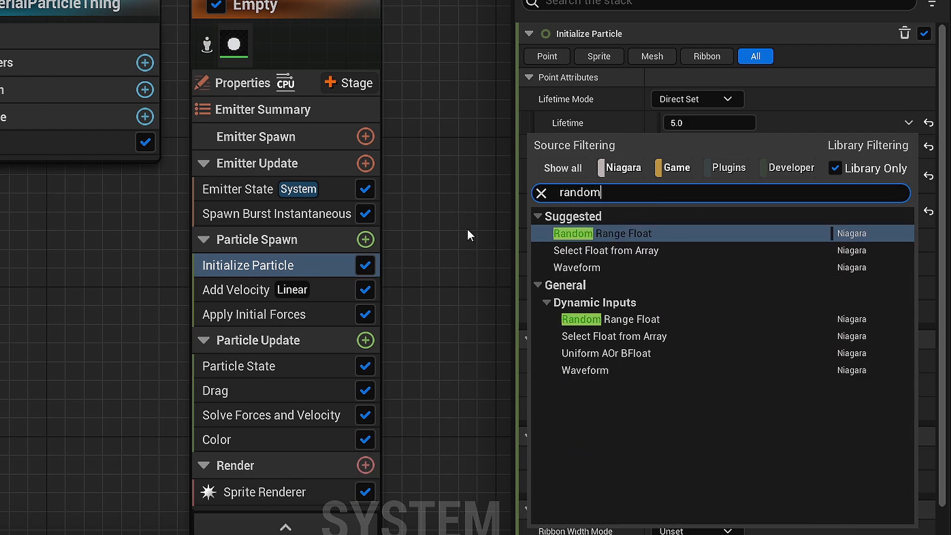
{"action": "left_click", "coordinate": [641, 233]}
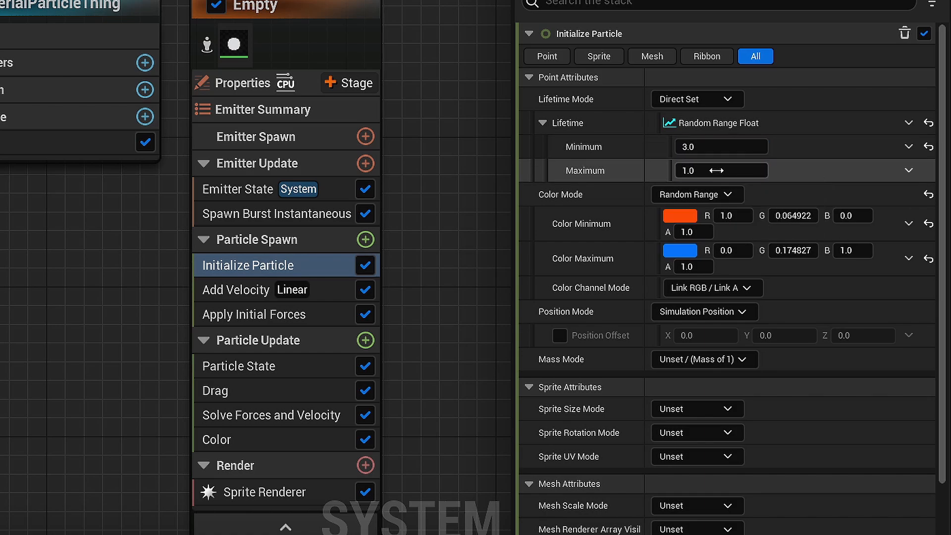
{"action": "key", "text": "Return"}
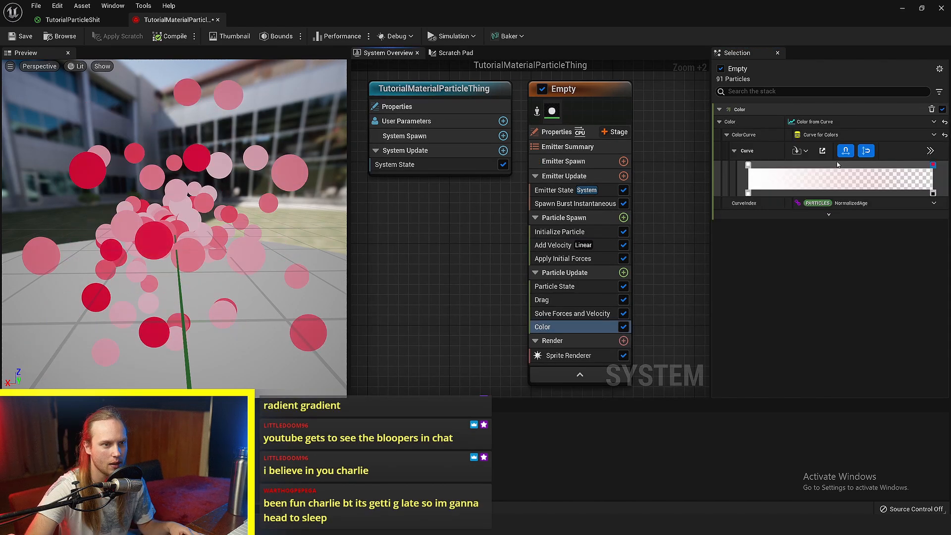
Step: Add a light-blue colour key at the middle of the Color module's curve and save the system
{"action": "left_click", "coordinate": [836, 165]}
{"action": "double_click", "coordinate": [836, 166]}
{"action": "left_click", "coordinate": [649, 203]}
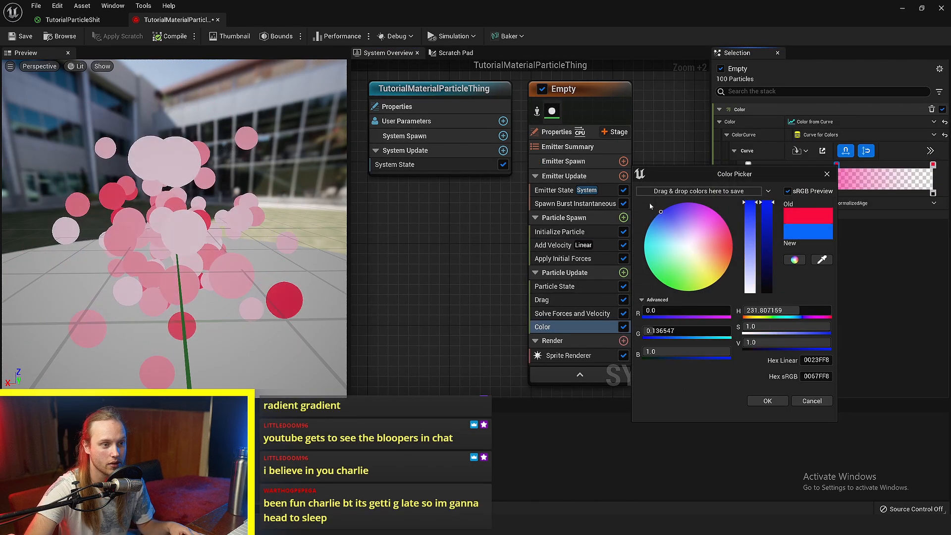
{"action": "left_click", "coordinate": [763, 400]}
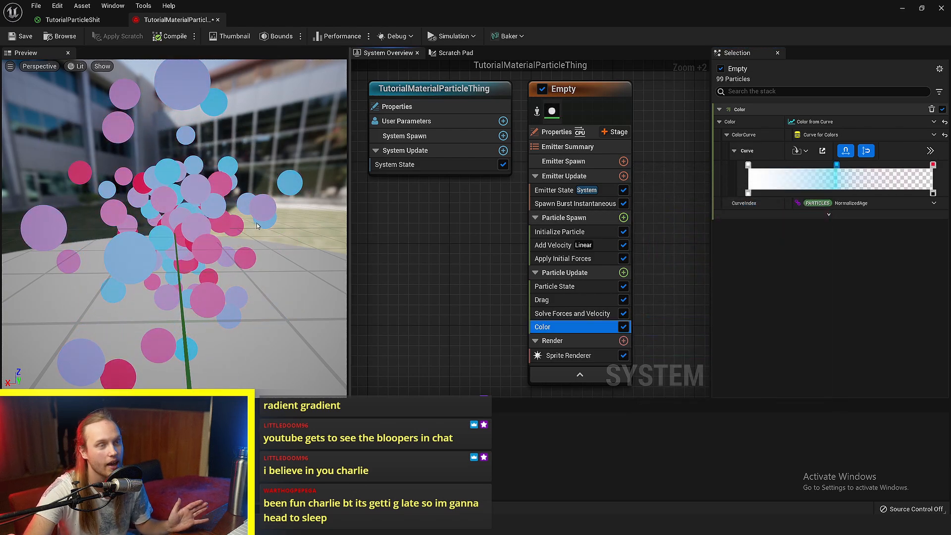
{"action": "left_click", "coordinate": [21, 36]}
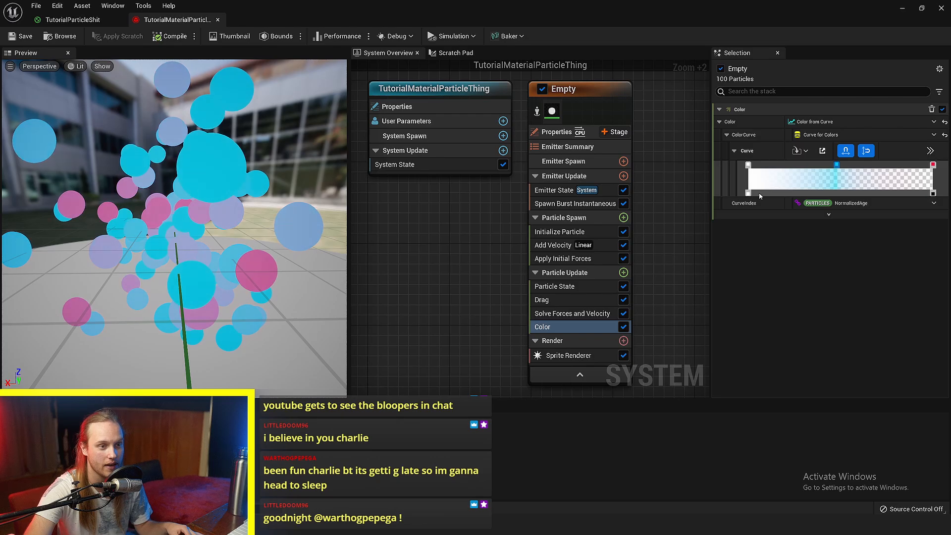
Step: Move the colour curve's starting alpha key to about 85% of the curve's length and save the system
{"action": "left_click_drag", "start_coordinate": [749, 193], "coordinate": [766, 194]}
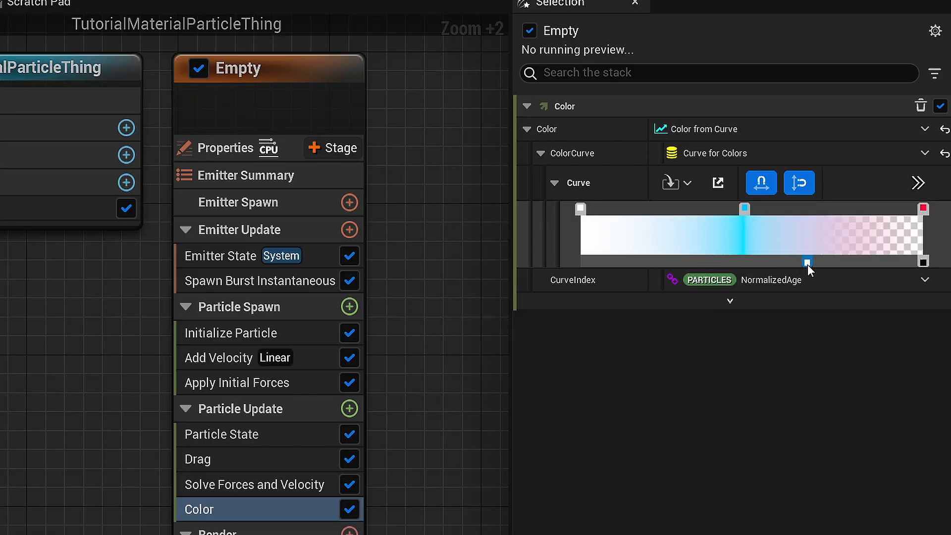
{"action": "left_click_drag", "start_coordinate": [832, 265], "coordinate": [870, 266]}
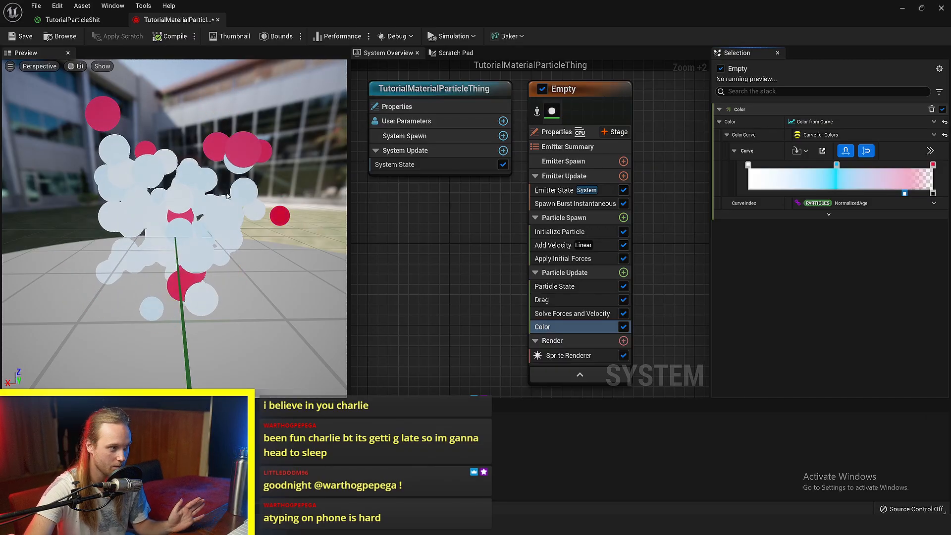
{"action": "left_click", "coordinate": [20, 37]}
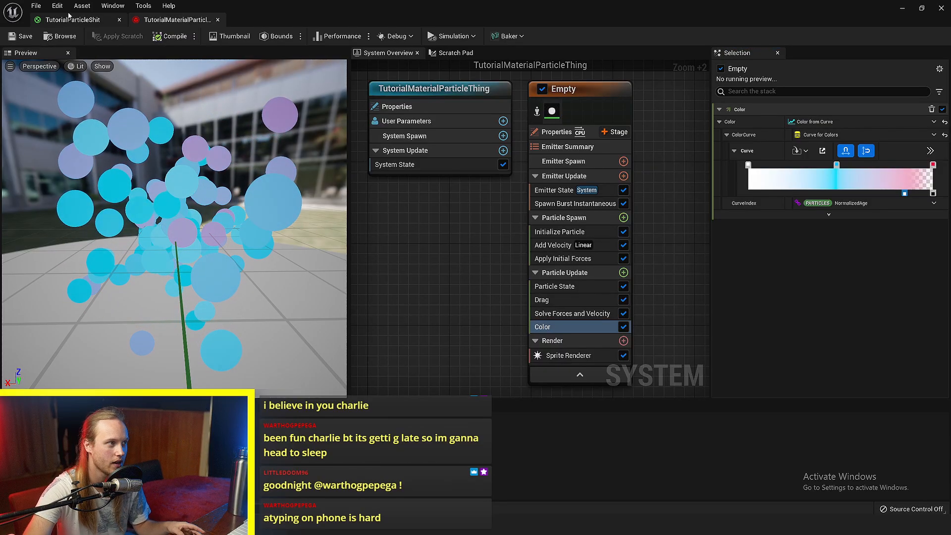
Step: In the particle material, add a Multiply node that combines Particle Color's alpha with the RadialGradientExponential output
{"action": "left_click", "coordinate": [74, 20]}
{"action": "right_click_drag", "start_coordinate": [631, 287], "coordinate": [715, 234]}
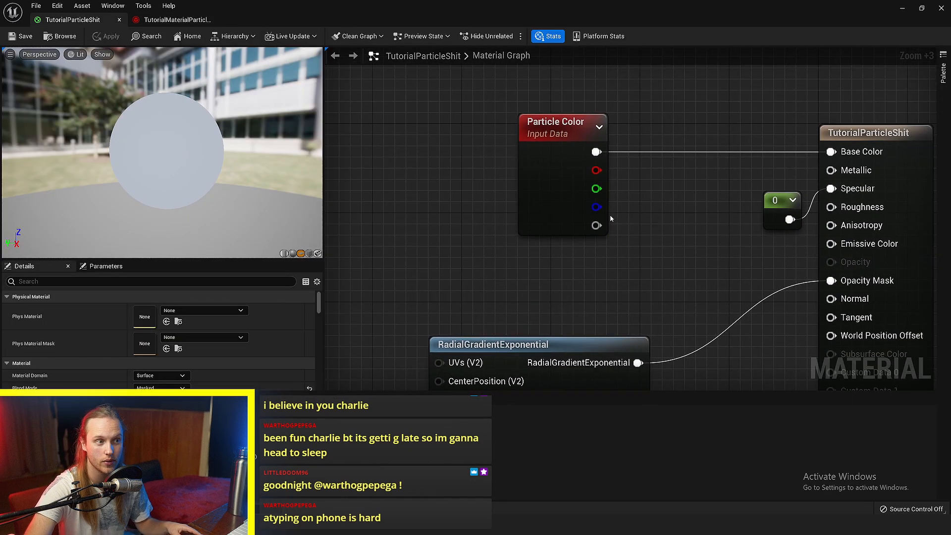
{"action": "left_click_drag", "start_coordinate": [587, 212], "coordinate": [507, 211]}
{"action": "left_click", "coordinate": [581, 223]}
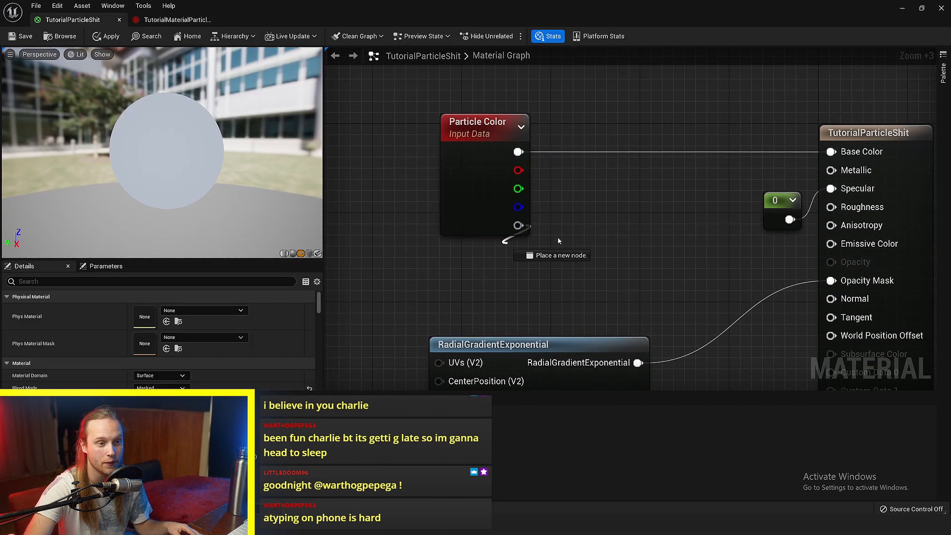
{"action": "left_click_drag", "start_coordinate": [604, 234], "coordinate": [603, 232]}
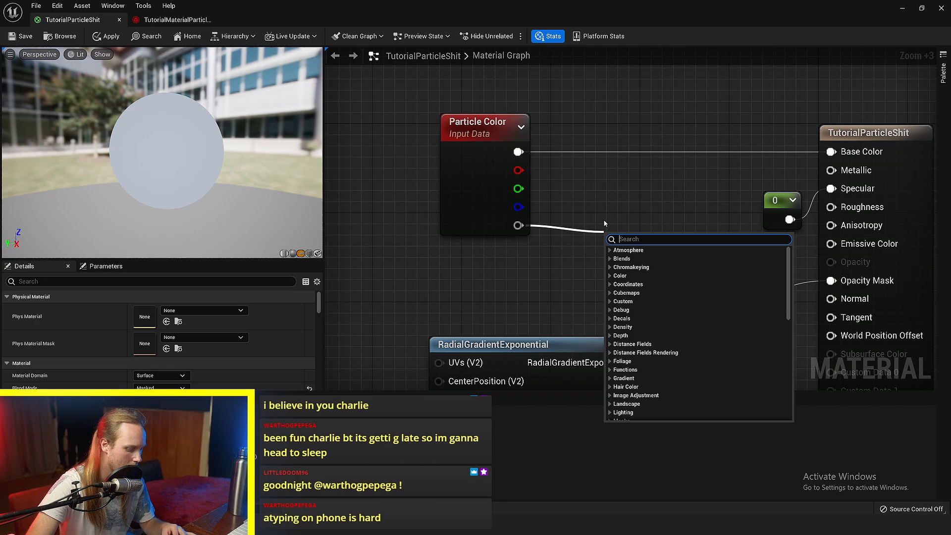
{"action": "type", "text": "mult"}
{"action": "key", "text": "Return"}
{"action": "right_click_drag", "start_coordinate": [603, 221], "coordinate": [515, 150]}
{"action": "left_click_drag", "start_coordinate": [504, 276], "coordinate": [448, 277]}
{"action": "left_click", "coordinate": [478, 257]}
{"action": "left_click_drag", "start_coordinate": [544, 204], "coordinate": [534, 207]}
{"action": "right_click_drag", "start_coordinate": [569, 188], "coordinate": [606, 218]}
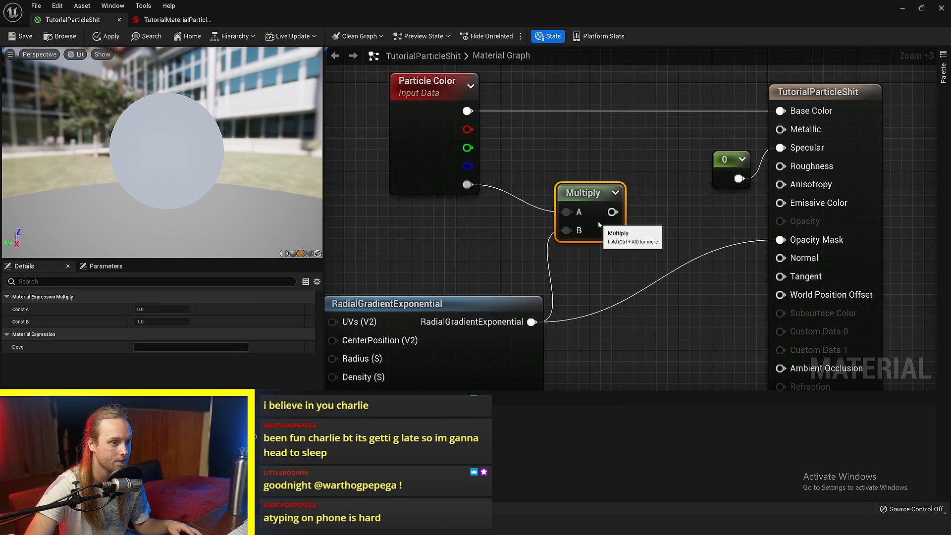
Step: Feed the Multiply result through a new DitherTemporalAA node into Opacity Mask and save the material
{"action": "left_click_drag", "start_coordinate": [656, 218], "coordinate": [658, 217]}
{"action": "type", "text": "dith"}
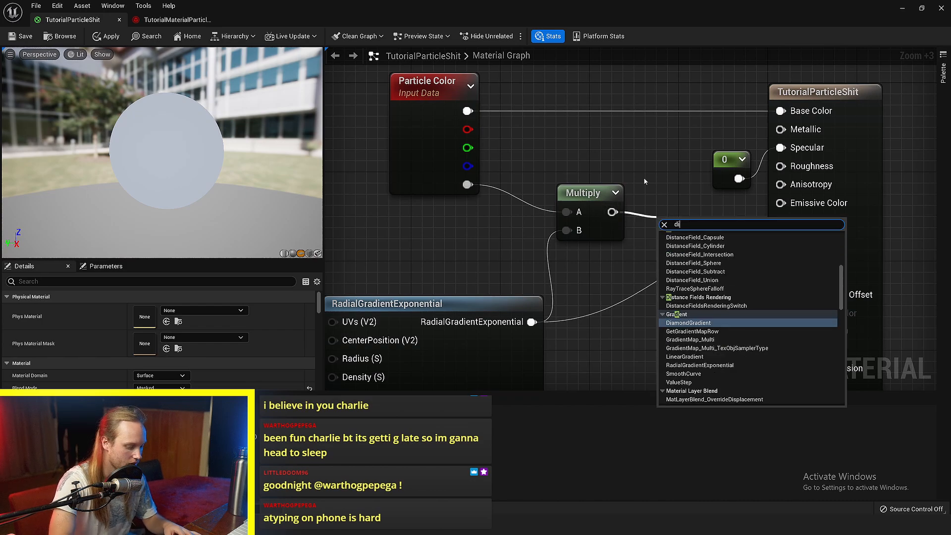
{"action": "key", "text": "Return"}
{"action": "left_click_drag", "start_coordinate": [651, 254], "coordinate": [649, 250]}
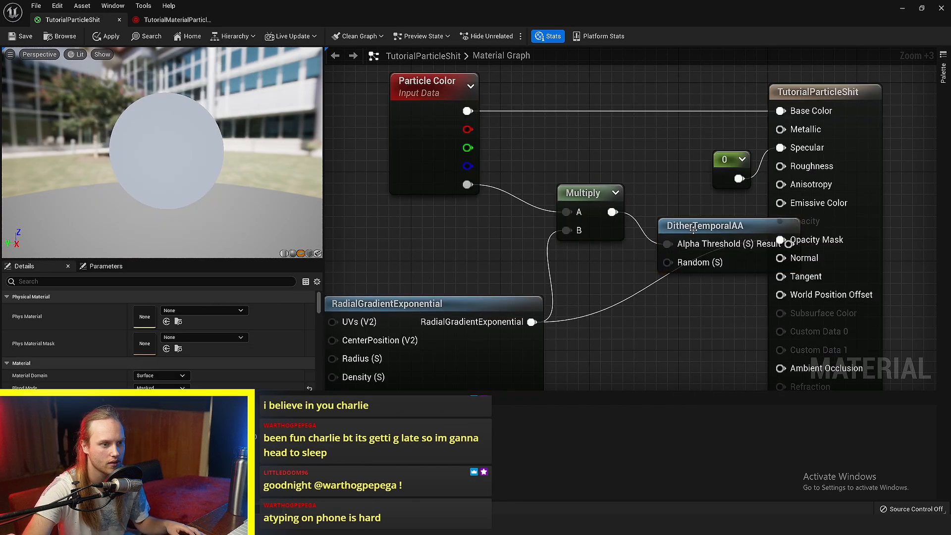
{"action": "left_click_drag", "start_coordinate": [753, 232], "coordinate": [781, 240]}
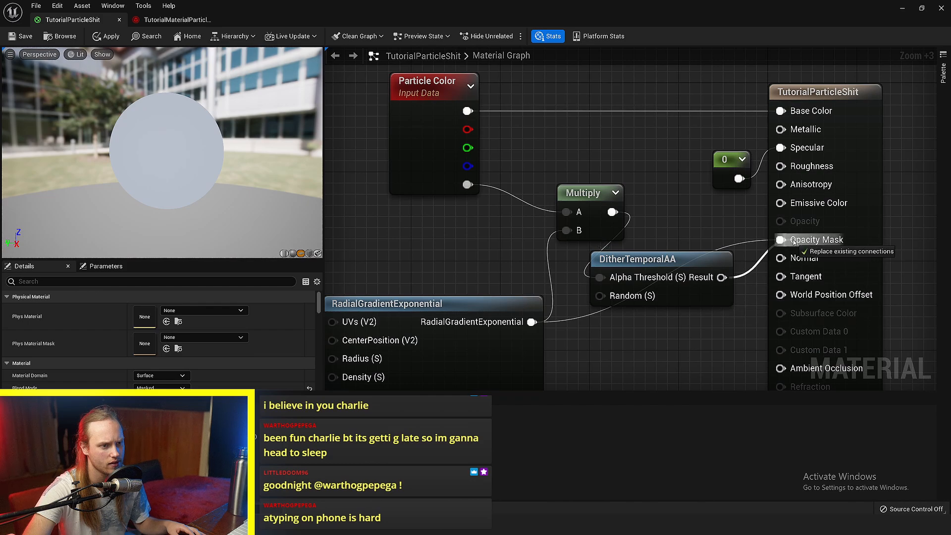
{"action": "left_click", "coordinate": [20, 37]}
Step: Examine the dithered particles in the Niagara system's preview from different angles and distances
{"action": "left_click", "coordinate": [177, 20]}
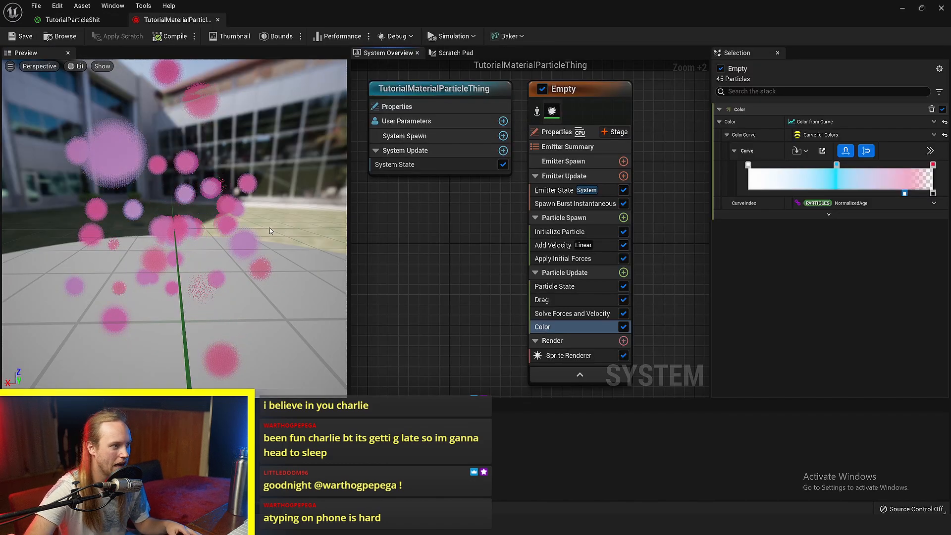
{"action": "left_click_drag", "start_coordinate": [271, 232], "coordinate": [322, 230]}
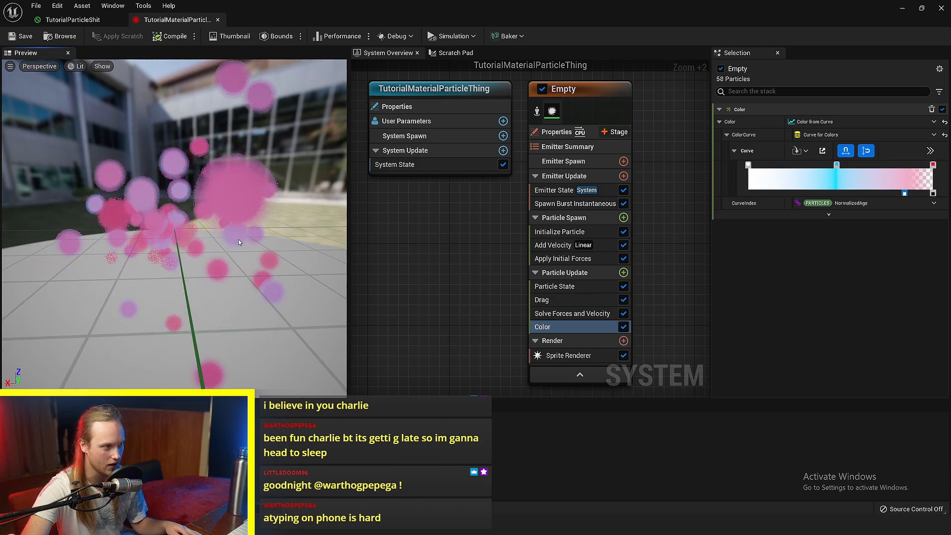
{"action": "scroll", "coordinate": [207, 225], "scroll_direction": "up", "scroll_amount": 3}
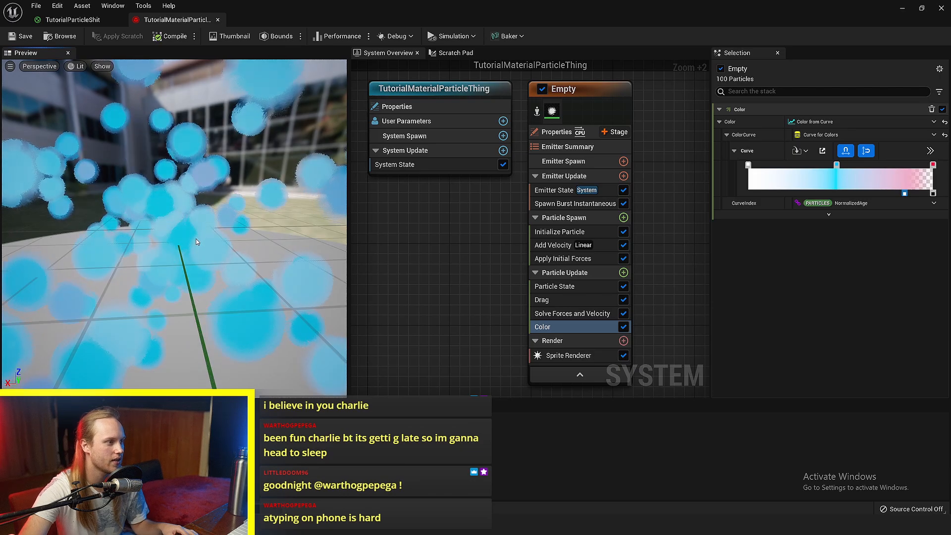
{"action": "left_click_drag", "start_coordinate": [208, 225], "coordinate": [243, 226]}
{"action": "mouse_move", "coordinate": [186, 240]}
{"action": "left_mouse_down"}
{"action": "mouse_move", "coordinate": [198, 226]}
{"action": "mouse_move", "coordinate": [220, 225]}
{"action": "mouse_move", "coordinate": [196, 243]}
{"action": "left_mouse_up"}
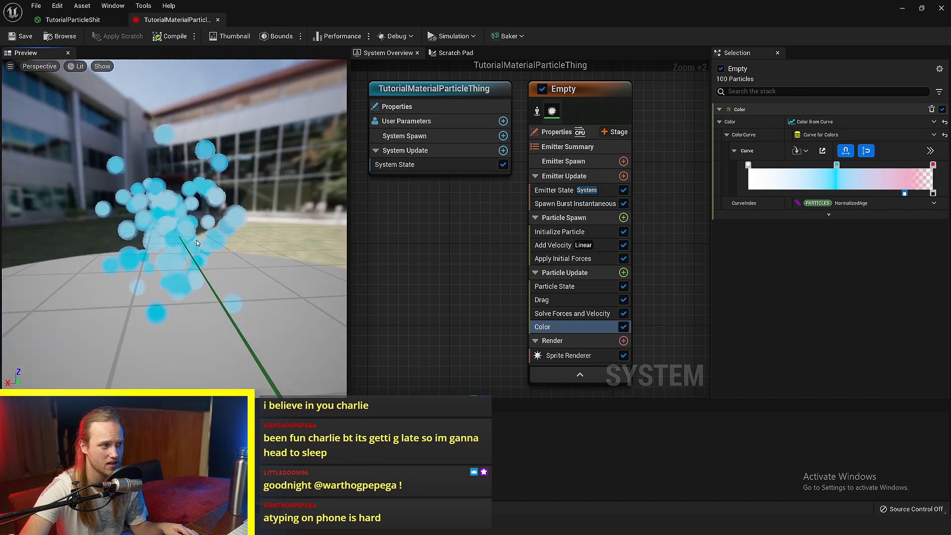
Step: Delete the DitherTemporalAA node from the particle material's graph
{"action": "left_click", "coordinate": [75, 20]}
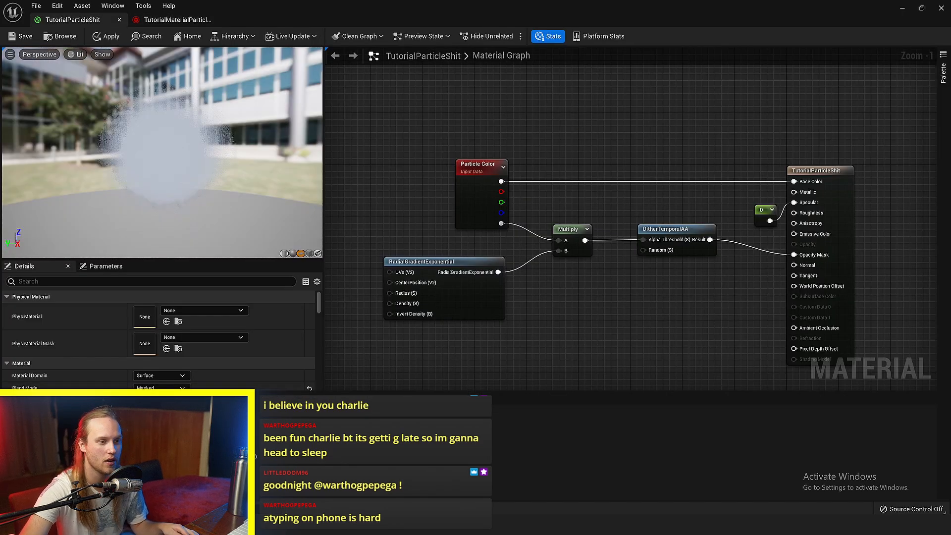
{"action": "scroll", "coordinate": [584, 300], "scroll_direction": "up", "scroll_amount": 2}
{"action": "right_click_drag", "start_coordinate": [612, 268], "coordinate": [652, 285]}
{"action": "left_click", "coordinate": [674, 262]}
{"action": "right_click_drag", "start_coordinate": [580, 297], "coordinate": [681, 278]}
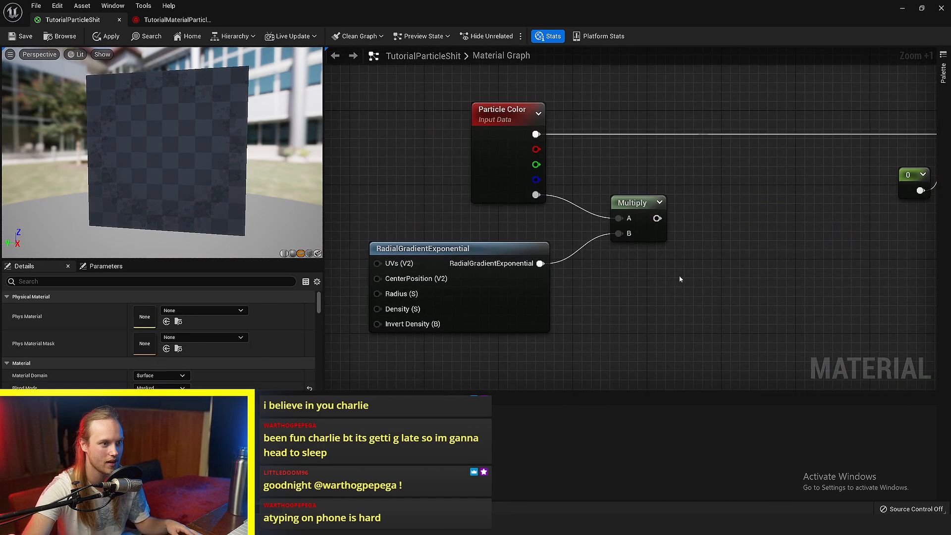
Step: Move the Particle Color, RadialGradientExponential and Multiply nodes farther away from the material output node
{"action": "left_click_drag", "start_coordinate": [665, 148], "coordinate": [352, 254]}
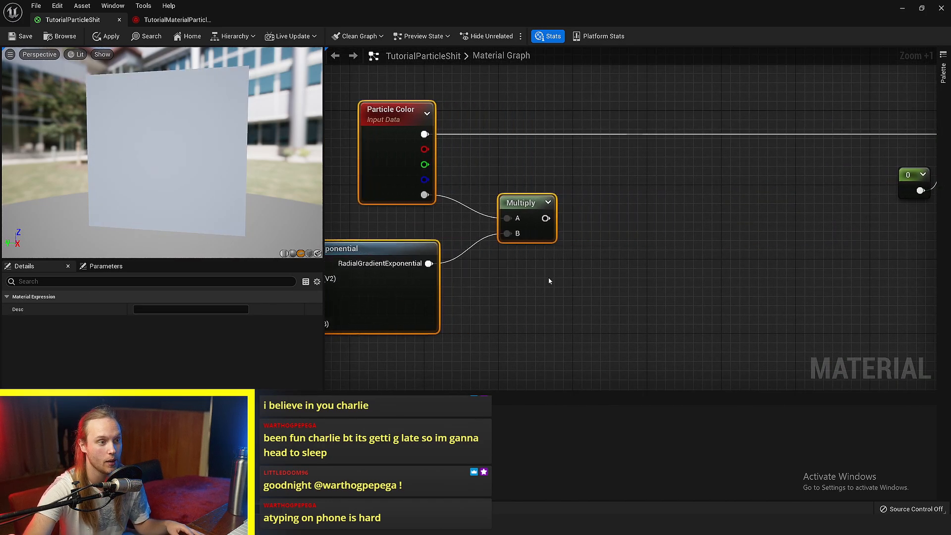
{"action": "left_click", "coordinate": [594, 282]}
{"action": "right_click_drag", "start_coordinate": [601, 282], "coordinate": [530, 276]}
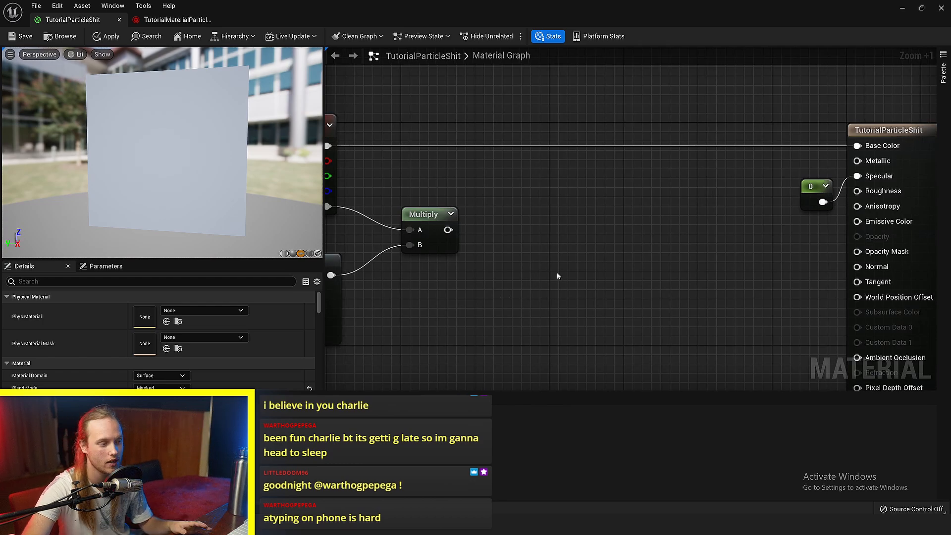
{"action": "right_click_drag", "start_coordinate": [556, 273], "coordinate": [622, 259]}
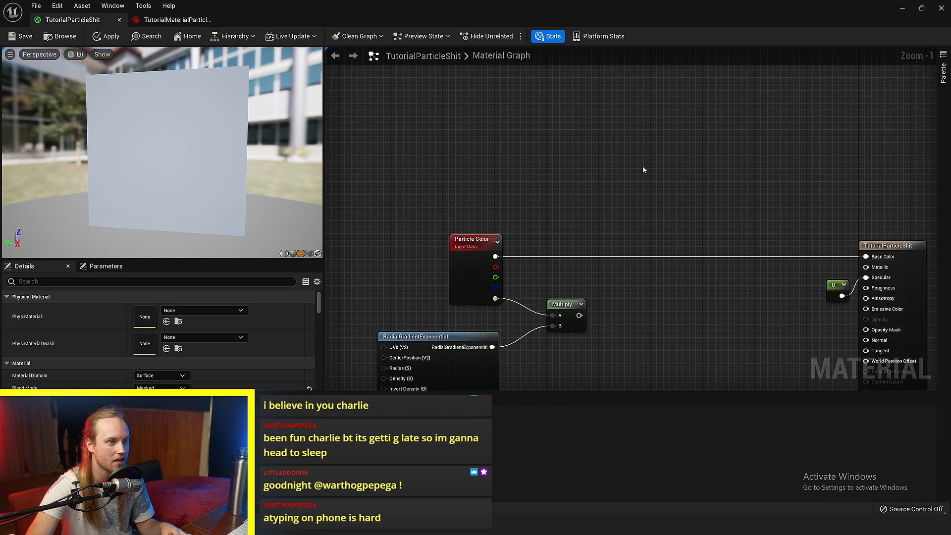
Step: Add a Texture Sample node above the material graph's other nodes and assign it the CloudNoiseBaked texture
{"action": "key", "text": "t"}
{"action": "left_click", "coordinate": [619, 168]}
{"action": "right_click_drag", "start_coordinate": [630, 196], "coordinate": [555, 180]}
{"action": "scroll", "coordinate": [562, 191], "scroll_direction": "up", "scroll_amount": 4, "text": "ctrl"}
{"action": "left_click_drag", "start_coordinate": [569, 213], "coordinate": [512, 157]}
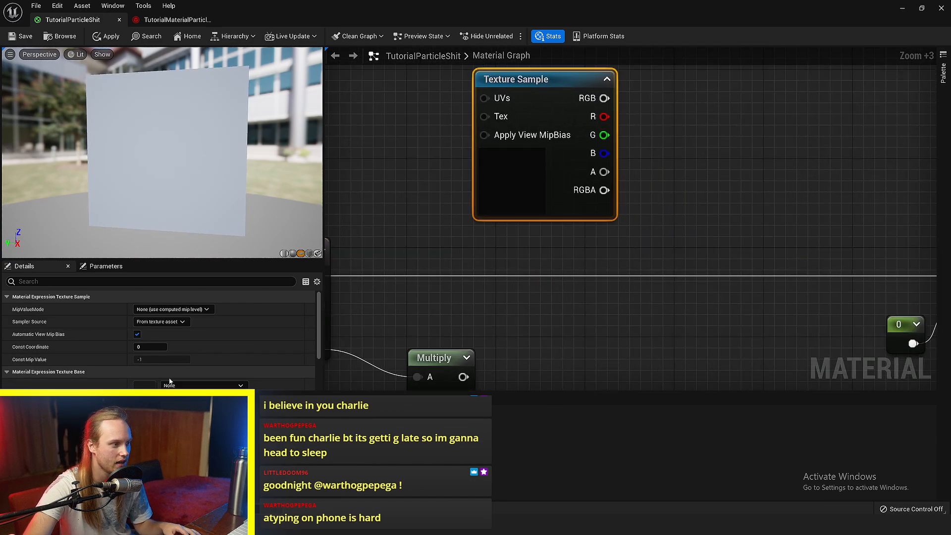
{"action": "scroll", "coordinate": [170, 380], "scroll_direction": "down", "scroll_amount": 1}
{"action": "left_click", "coordinate": [170, 355]}
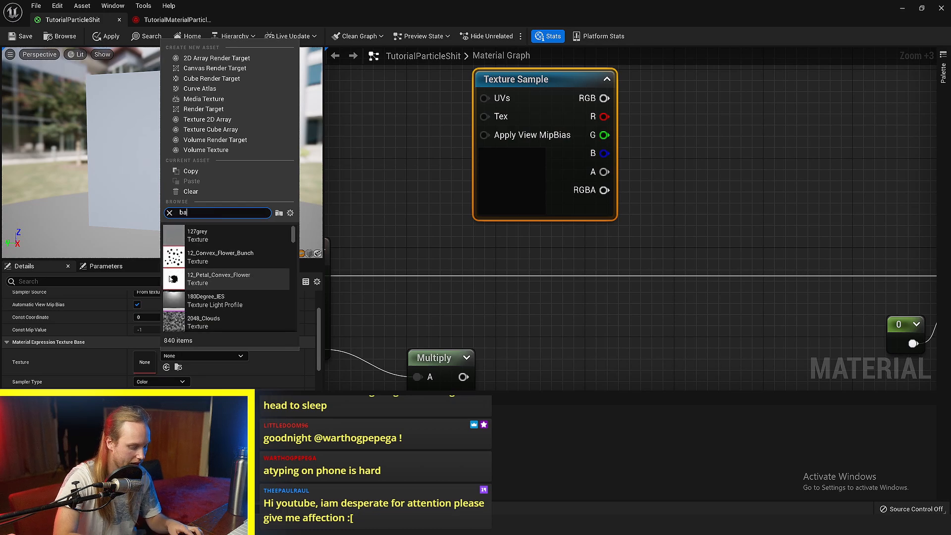
{"action": "left_click", "coordinate": [197, 239]}
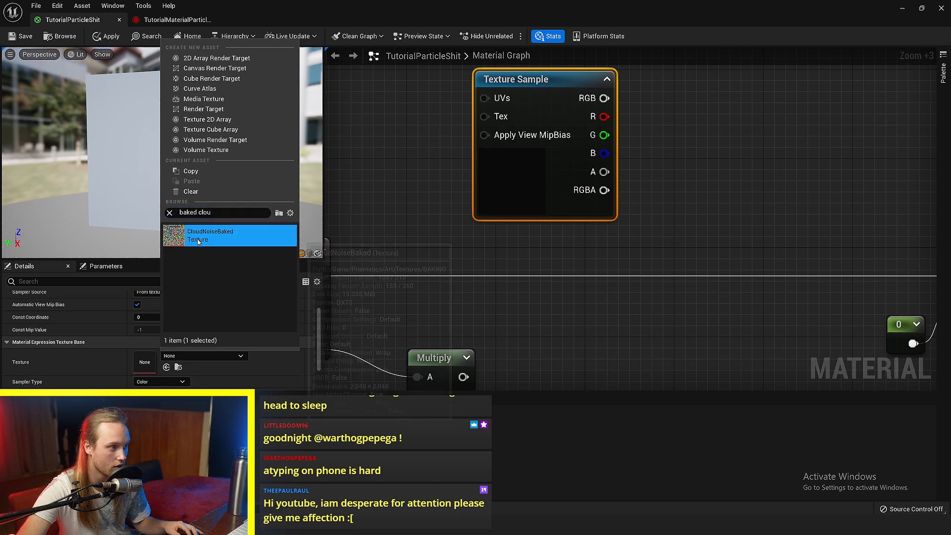
Step: Add a Subtract node with the Texture Sample's green channel as its A input
{"action": "left_click_drag", "start_coordinate": [579, 149], "coordinate": [636, 130]}
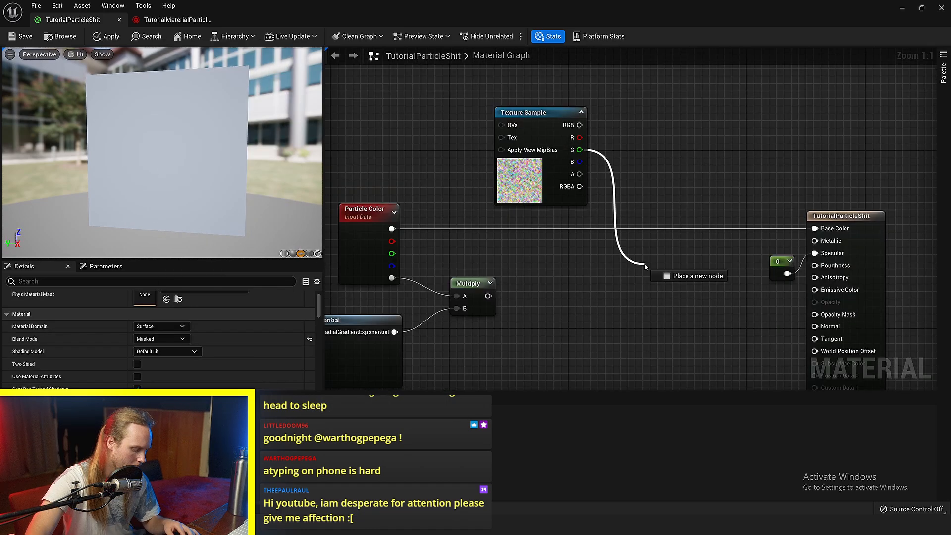
{"action": "type", "text": "sub"}
{"action": "key", "text": "Return"}
{"action": "left_click", "coordinate": [577, 286]}
{"action": "right_click_drag", "start_coordinate": [510, 290], "coordinate": [550, 252]}
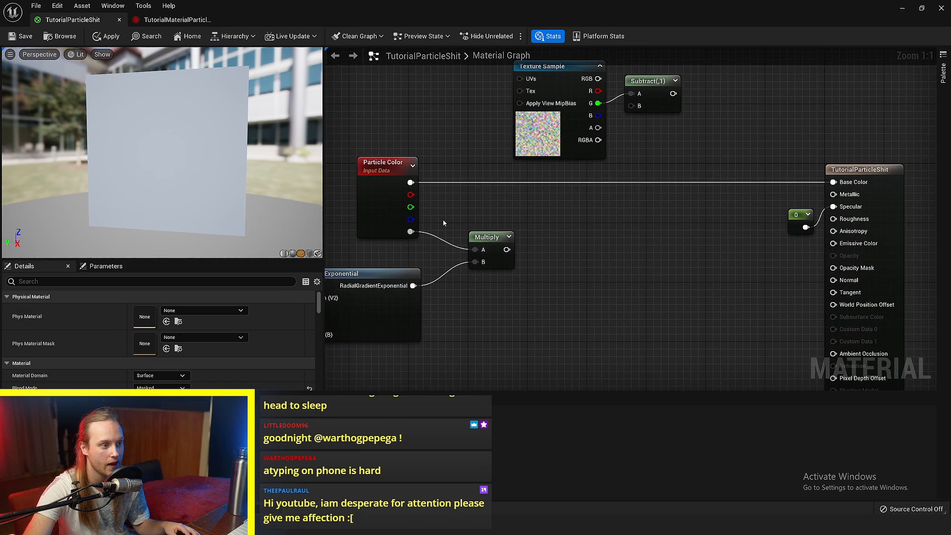
Step: Move the existing Multiply node closer to the material output and add a second Multiply fed by Particle Color's alpha
{"action": "left_click", "coordinate": [487, 244]}
{"action": "left_click_drag", "start_coordinate": [512, 247], "coordinate": [685, 247]}
{"action": "left_click", "coordinate": [411, 229]}
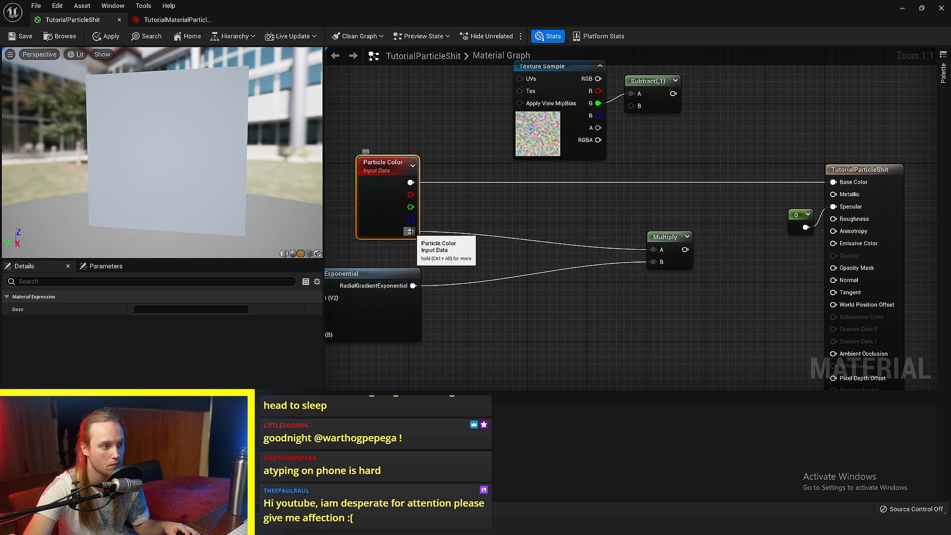
{"action": "type", "text": "mult"}
{"action": "left_click_drag", "start_coordinate": [455, 232], "coordinate": [481, 225]}
{"action": "key", "text": "Return"}
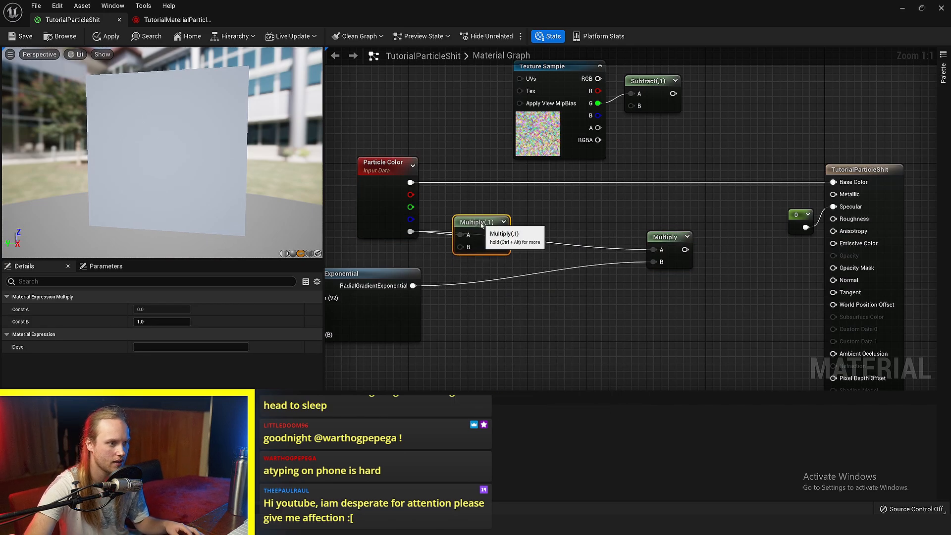
{"action": "left_click", "coordinate": [513, 235]}
{"action": "left_click", "coordinate": [487, 236]}
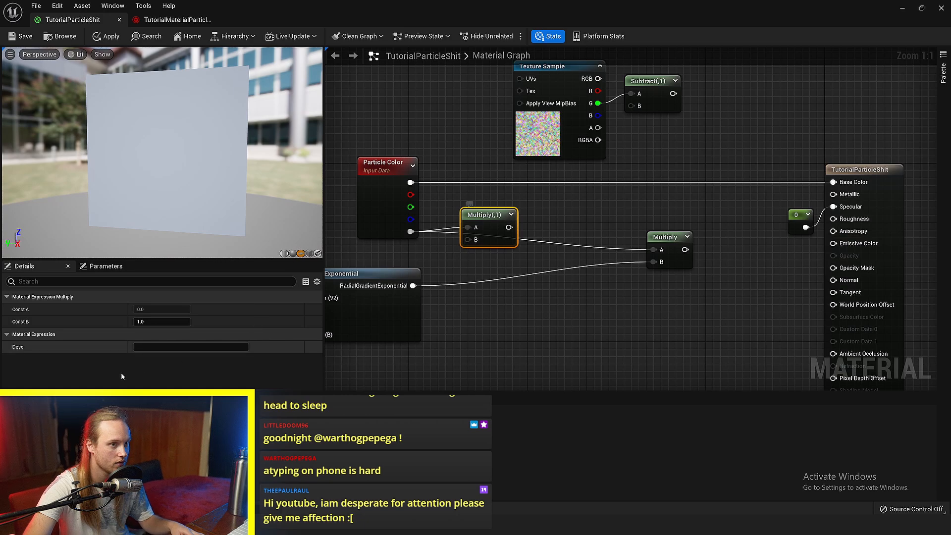
Step: Set constant B of the Multiply node fed by Particle Color's alpha to 2
{"action": "left_click", "coordinate": [142, 323]}
{"action": "type", "text": "2"}
{"action": "left_click", "coordinate": [711, 204]}
Step: Add an Add node with the Subtract output as its A input and the second Multiply's output as B
{"action": "right_click", "coordinate": [745, 117]}
{"action": "type", "text": "add"}
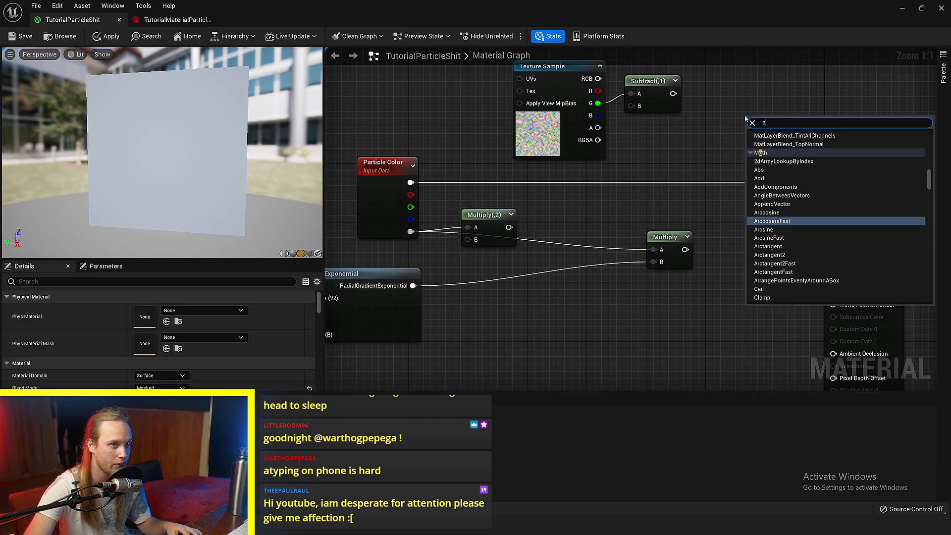
{"action": "key", "text": "Return"}
{"action": "right_click_drag", "start_coordinate": [775, 127], "coordinate": [769, 144]}
{"action": "left_click_drag", "start_coordinate": [769, 144], "coordinate": [686, 162]}
{"action": "left_click", "coordinate": [614, 214]}
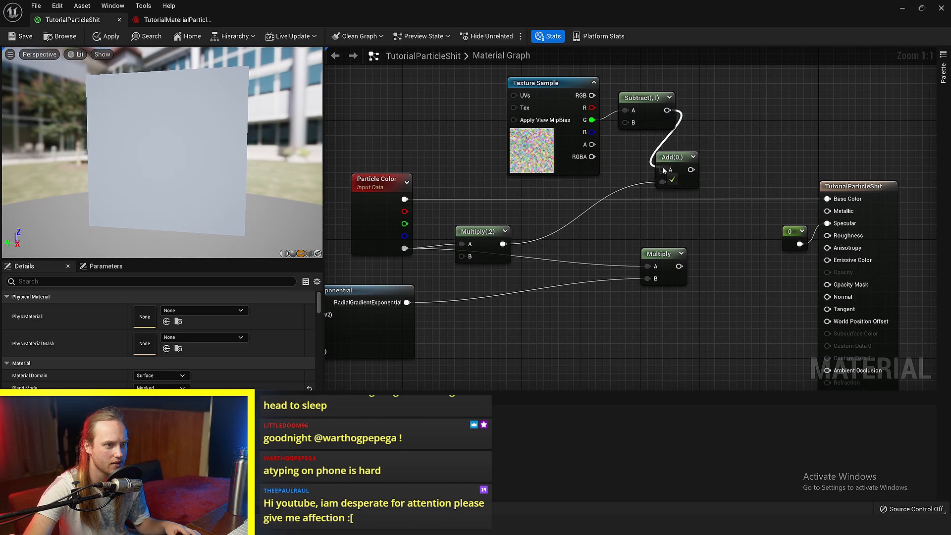
Step: Move Particle Color aside, add a scalar parameter and connect it to the A input of the Multiply by 2
{"action": "right_click_drag", "start_coordinate": [590, 182], "coordinate": [713, 184]}
{"action": "left_click_drag", "start_coordinate": [485, 216], "coordinate": [377, 193]}
{"action": "right_click_drag", "start_coordinate": [412, 248], "coordinate": [481, 221]}
{"action": "scroll", "coordinate": [481, 221], "scroll_direction": "up", "scroll_amount": 5, "text": "ctrl"}
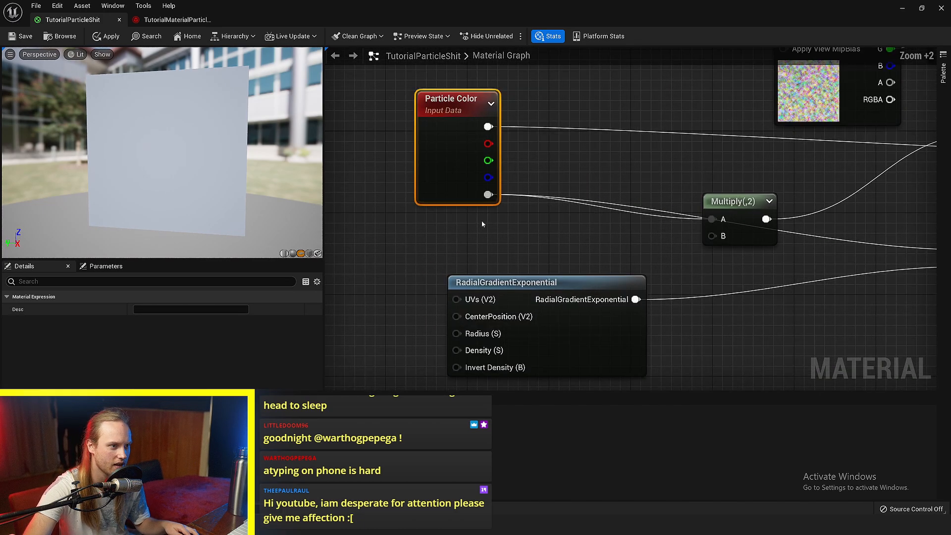
{"action": "left_click", "coordinate": [533, 219]}
{"action": "key", "text": "s"}
{"action": "left_click", "coordinate": [561, 209]}
{"action": "left_click", "coordinate": [571, 193]}
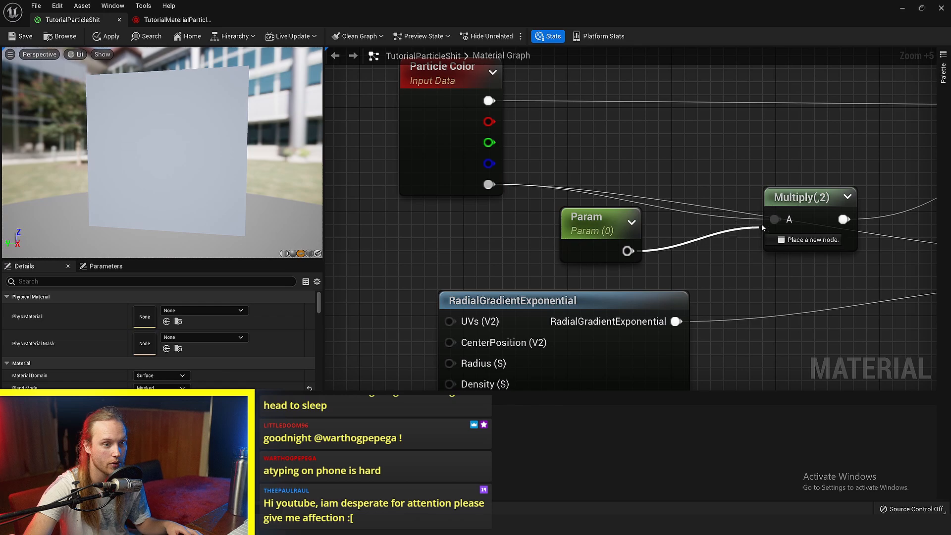
{"action": "left_click_drag", "start_coordinate": [762, 224], "coordinate": [773, 219]}
{"action": "right_click_drag", "start_coordinate": [660, 238], "coordinate": [568, 248]}
Step: Move the Param node closer to the Multiply by 2 and set its default value to 1
{"action": "left_click_drag", "start_coordinate": [495, 226], "coordinate": [529, 206]}
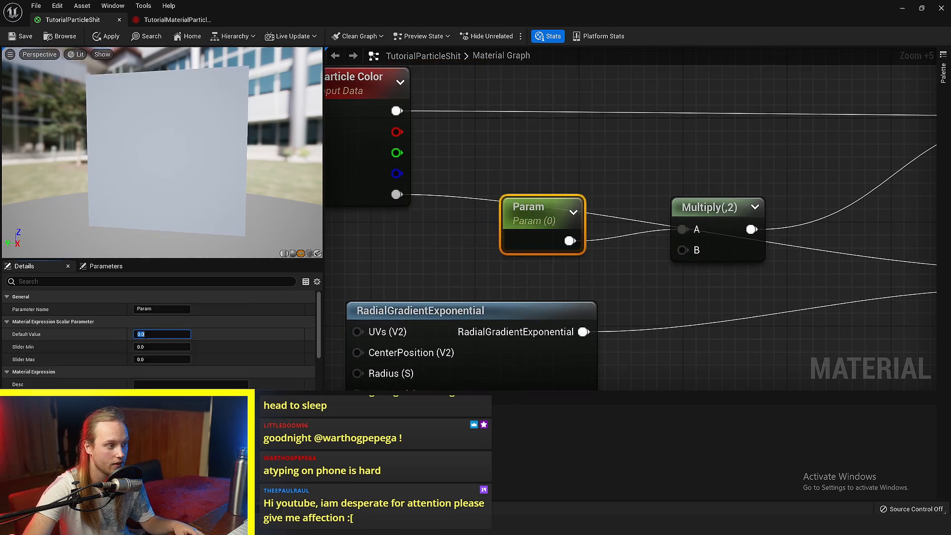
{"action": "type", "text": "1"}
{"action": "key", "text": "Return"}
{"action": "left_click", "coordinate": [592, 258]}
Step: Connect the Add node's output to the material's Base Color and save the material
{"action": "right_click_drag", "start_coordinate": [591, 253], "coordinate": [407, 240]}
{"action": "scroll", "coordinate": [406, 236], "scroll_direction": "down", "scroll_amount": 7}
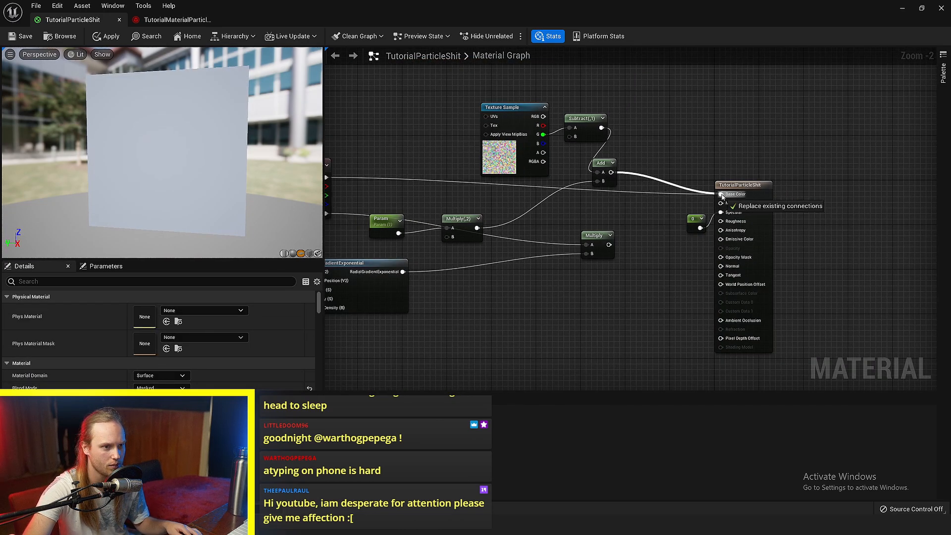
{"action": "left_click_drag", "start_coordinate": [722, 197], "coordinate": [720, 194]}
{"action": "left_click", "coordinate": [16, 39]}
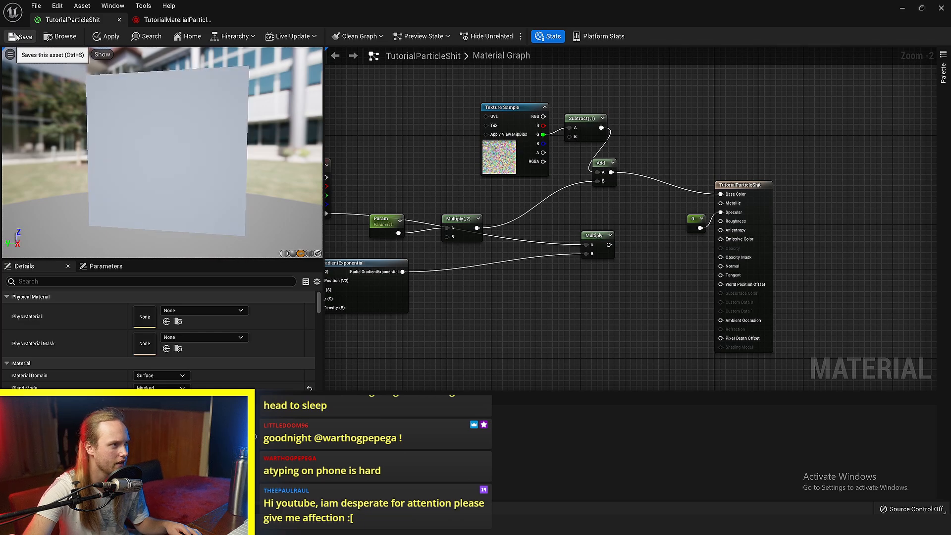
Step: Move Param above the Multiply by 2 and vary its default value between 1 and 0 to preview the noise threshold
{"action": "scroll", "coordinate": [345, 197], "scroll_direction": "up", "scroll_amount": 4}
{"action": "left_click_drag", "start_coordinate": [434, 238], "coordinate": [484, 186]}
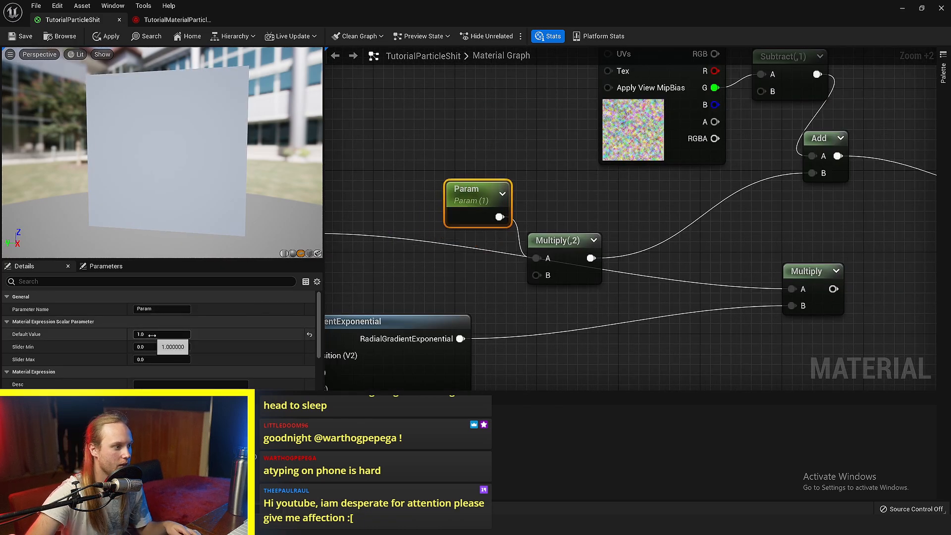
{"action": "left_click_drag", "start_coordinate": [156, 334], "coordinate": [143, 334]}
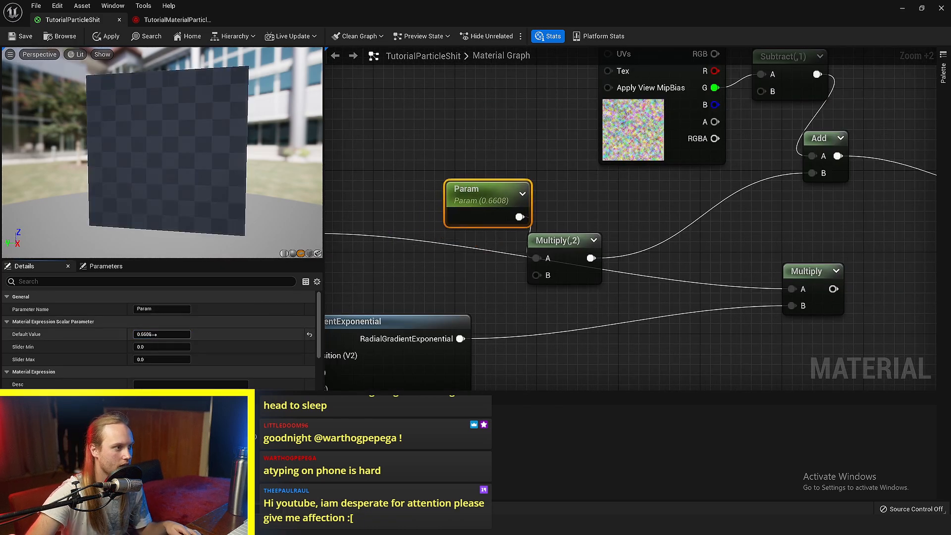
{"action": "mouse_move", "coordinate": [163, 203]}
{"action": "right_mouse_down"}
{"action": "mouse_move", "coordinate": [171, 227]}
{"action": "mouse_move", "coordinate": [164, 216]}
{"action": "right_mouse_up"}
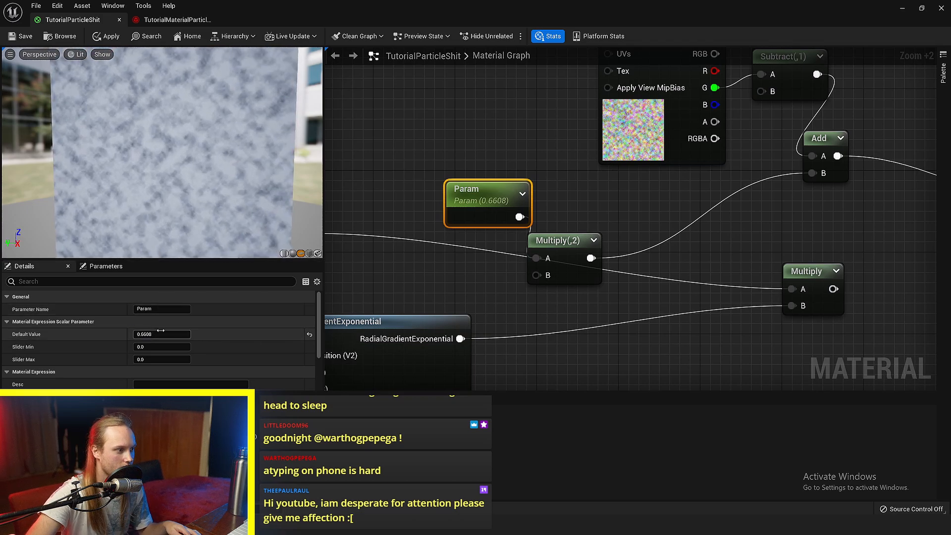
{"action": "left_click_drag", "start_coordinate": [161, 334], "coordinate": [156, 335]}
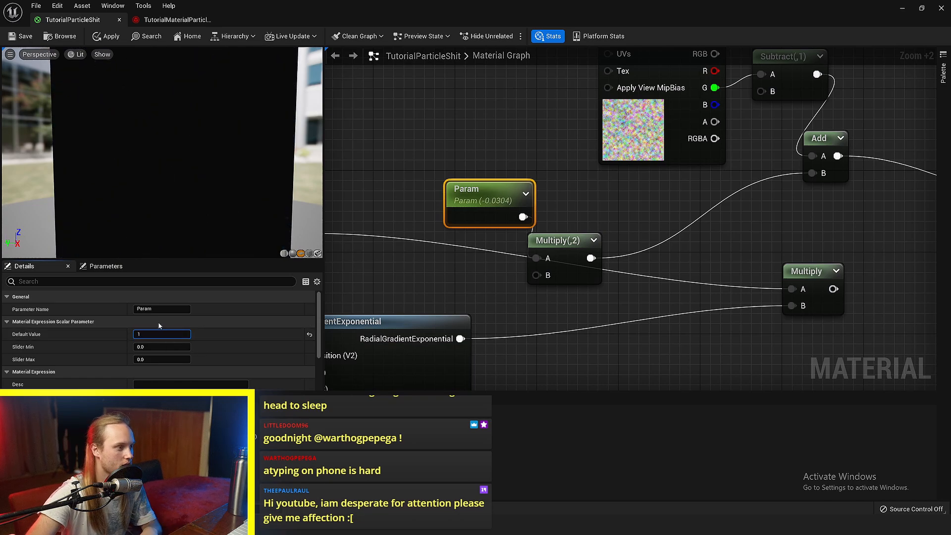
{"action": "key", "text": "Return"}
{"action": "left_click_drag", "start_coordinate": [167, 333], "coordinate": [155, 331]}
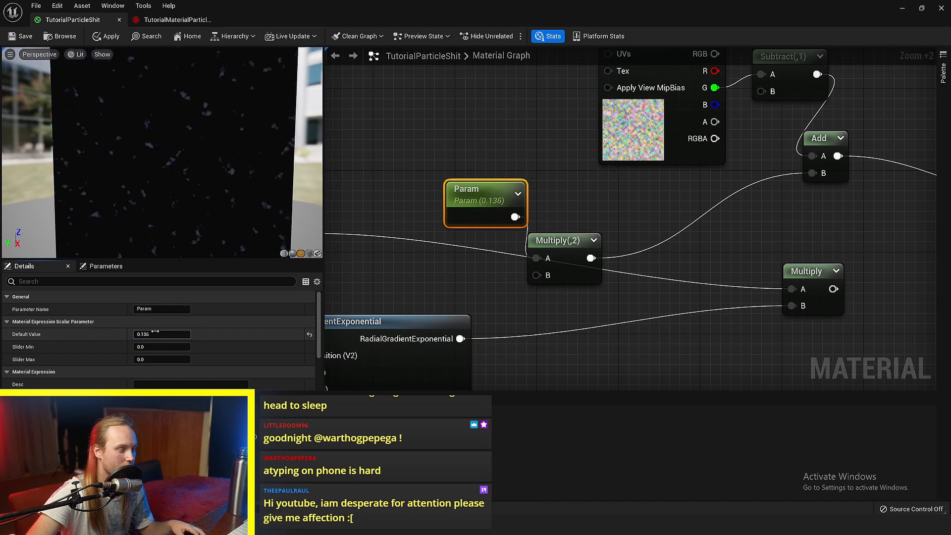
{"action": "key", "text": "Return"}
Step: Add a CheapContrast node between the Add node and the material output
{"action": "scroll", "coordinate": [455, 247], "scroll_direction": "down", "scroll_amount": 4}
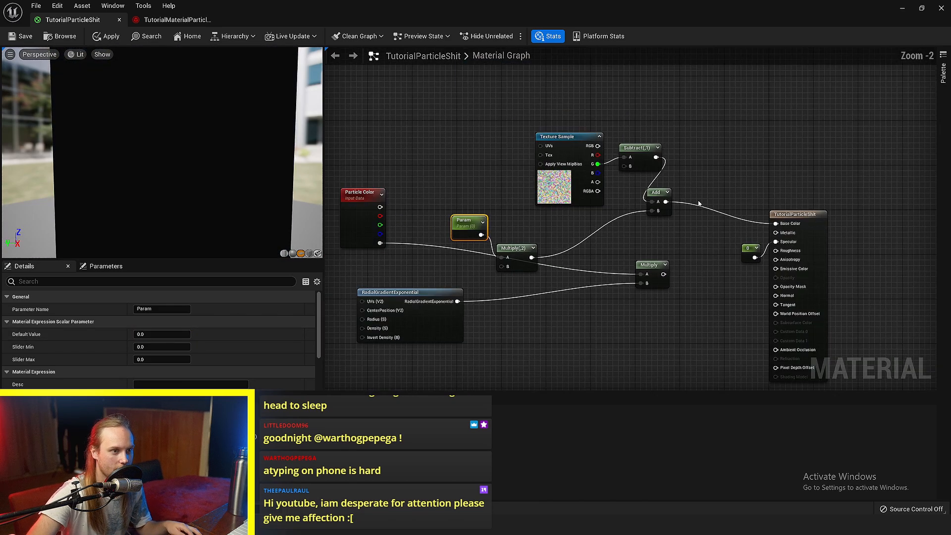
{"action": "right_click", "coordinate": [714, 159]}
{"action": "type", "text": "cheap"}
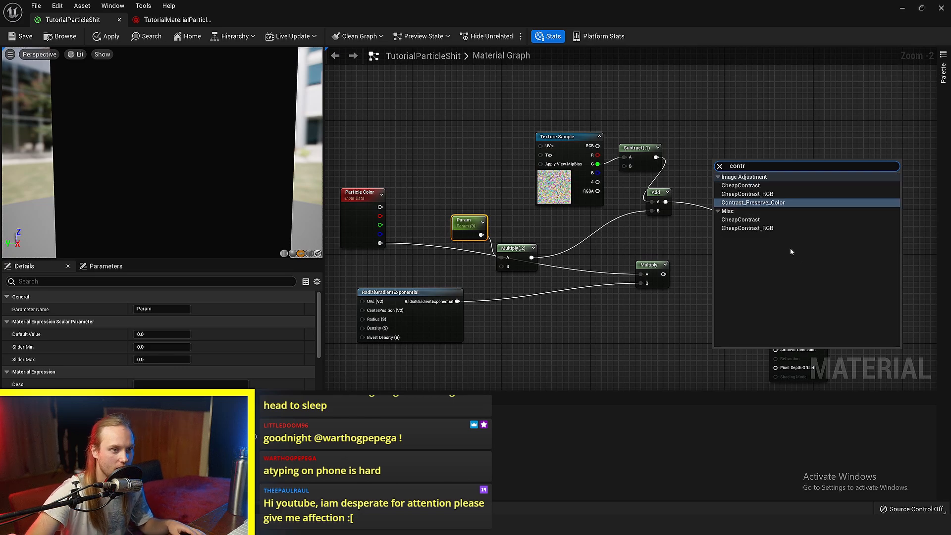
{"action": "key", "text": "Return"}
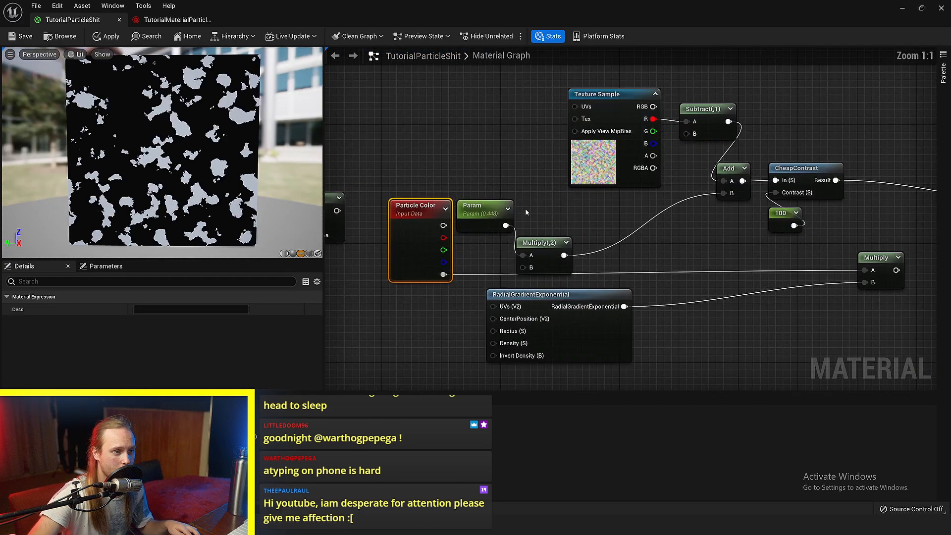
Step: Delete the Param node and connect Particle Color's alpha to the A input of the Multiply by 2
{"action": "scroll", "coordinate": [501, 203], "scroll_direction": "up", "scroll_amount": 3}
{"action": "left_click_drag", "start_coordinate": [488, 216], "coordinate": [492, 171]}
{"action": "right_click_drag", "start_coordinate": [492, 171], "coordinate": [558, 146]}
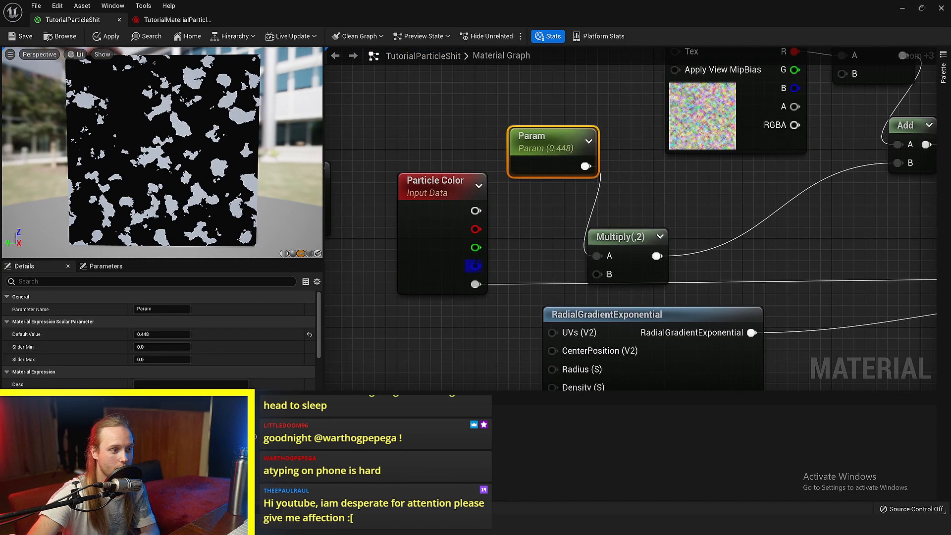
{"action": "key", "text": "Delete"}
{"action": "left_click_drag", "start_coordinate": [475, 284], "coordinate": [601, 255]}
Step: Move the Particle Color node up, level with the cloud-noise Texture Sample
{"action": "left_click_drag", "start_coordinate": [401, 278], "coordinate": [424, 233]}
{"action": "scroll", "coordinate": [594, 183], "scroll_direction": "down", "scroll_amount": 5}
{"action": "left_click", "coordinate": [458, 220]}
{"action": "right_click_drag", "start_coordinate": [595, 183], "coordinate": [461, 214]}
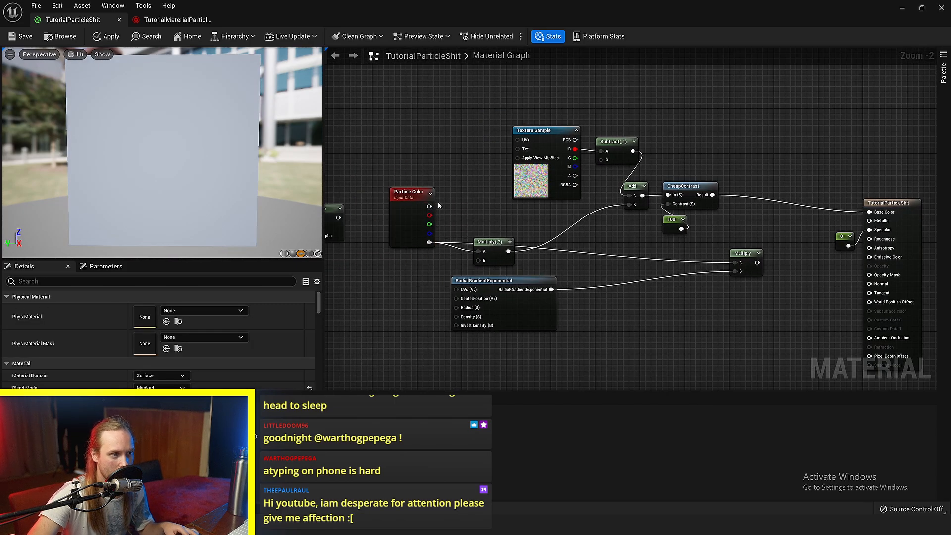
{"action": "left_click_drag", "start_coordinate": [425, 200], "coordinate": [437, 155]}
{"action": "left_click", "coordinate": [464, 165]}
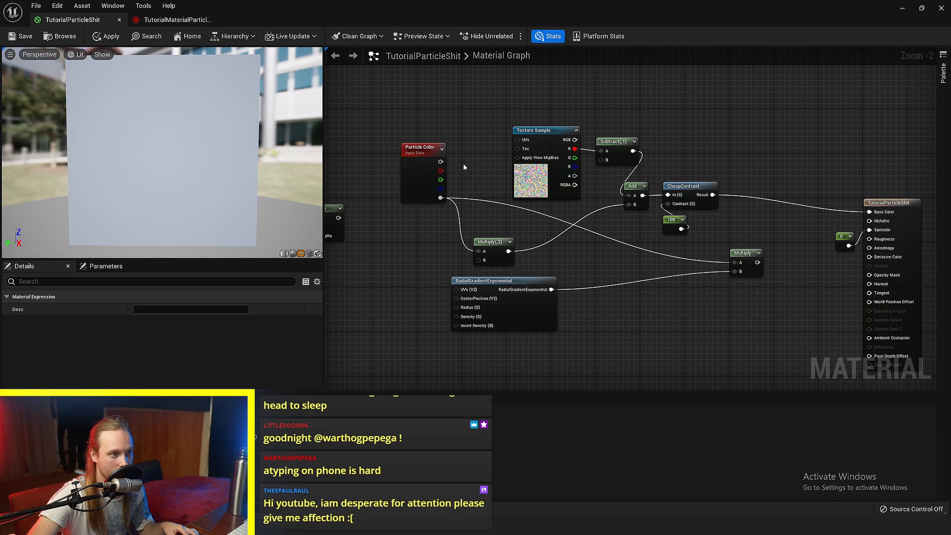
Step: Duplicate the Particle Color node above the material output and connect the copy's colour output to Base Color
{"action": "left_click", "coordinate": [428, 164]}
{"action": "key", "text": "ctrl+c"}
{"action": "key", "text": "ctrl+v"}
{"action": "right_click_drag", "start_coordinate": [819, 149], "coordinate": [743, 151]}
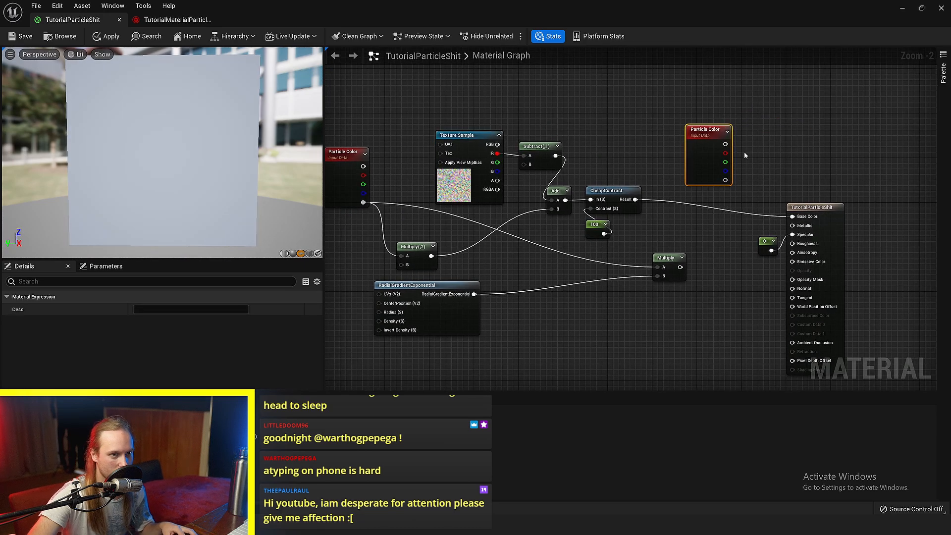
{"action": "scroll", "coordinate": [745, 148], "scroll_direction": "up", "scroll_amount": 2}
{"action": "left_click", "coordinate": [744, 148]}
{"action": "left_click_drag", "start_coordinate": [814, 243], "coordinate": [814, 243]}
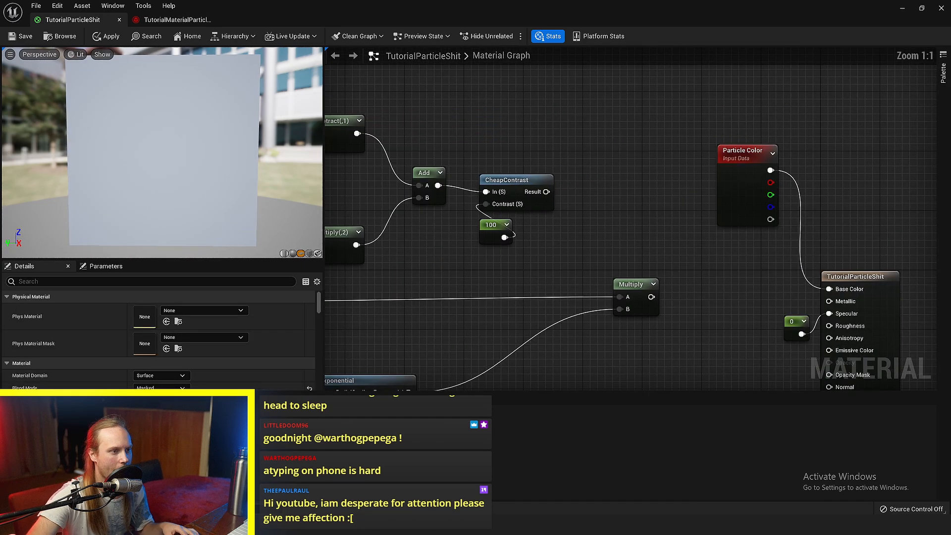
Step: Move CheapContrast and its 100 constant away from the Add node to leave room between them
{"action": "right_click_drag", "start_coordinate": [539, 145], "coordinate": [637, 147]}
{"action": "scroll", "coordinate": [637, 146], "scroll_direction": "up", "scroll_amount": 3, "text": "ctrl"}
{"action": "left_click_drag", "start_coordinate": [637, 145], "coordinate": [532, 298]}
{"action": "left_click_drag", "start_coordinate": [568, 284], "coordinate": [757, 274]}
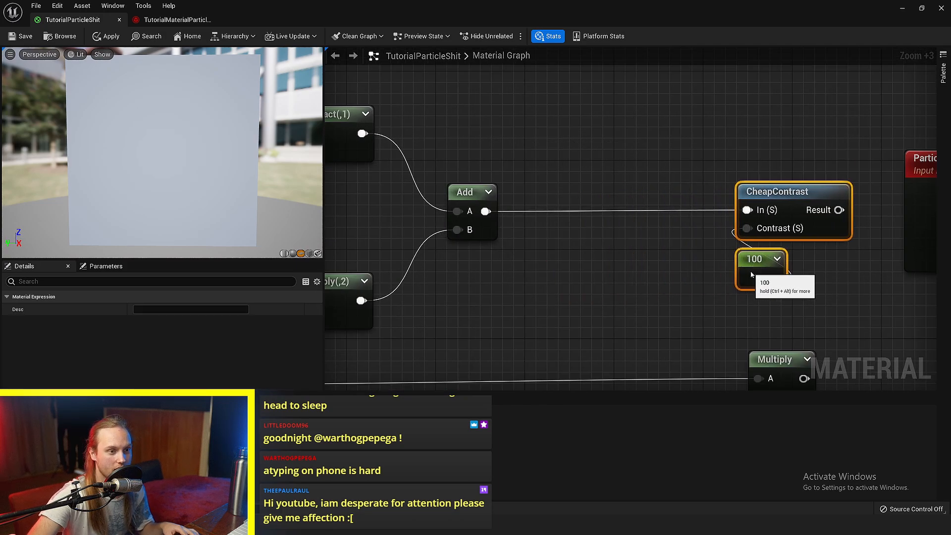
{"action": "right_click_drag", "start_coordinate": [670, 345], "coordinate": [785, 225]}
{"action": "left_click", "coordinate": [647, 262]}
Step: Move the RadialGradientExponential node up and back, closer beneath the Particle Color and Multiply by 2 nodes
{"action": "scroll", "coordinate": [646, 262], "scroll_direction": "down", "scroll_amount": 4}
{"action": "left_click_drag", "start_coordinate": [589, 329], "coordinate": [531, 287]}
{"action": "right_click_drag", "start_coordinate": [725, 217], "coordinate": [623, 238]}
{"action": "scroll", "coordinate": [622, 238], "scroll_direction": "up", "scroll_amount": 3, "text": "ctrl"}
{"action": "left_click", "coordinate": [623, 239]}
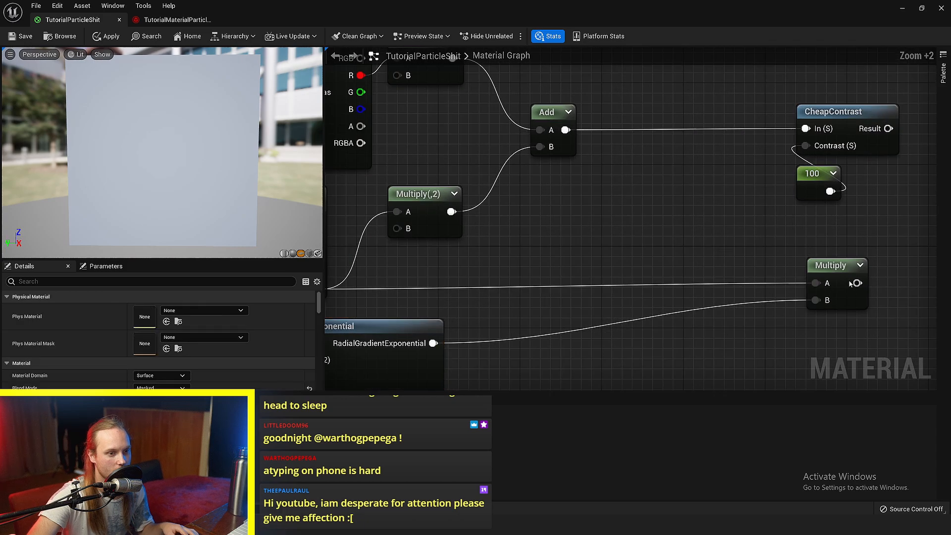
Step: Place the gradient's Multiply node between Add and CheapContrast, wiring Add into its A input and its output into CheapContrast's In
{"action": "left_click_drag", "start_coordinate": [838, 274], "coordinate": [665, 194]}
{"action": "left_click", "coordinate": [745, 194]}
{"action": "right_click_drag", "start_coordinate": [665, 195], "coordinate": [672, 216]}
{"action": "left_click_drag", "start_coordinate": [695, 202], "coordinate": [695, 141]}
{"action": "left_click", "coordinate": [709, 111]}
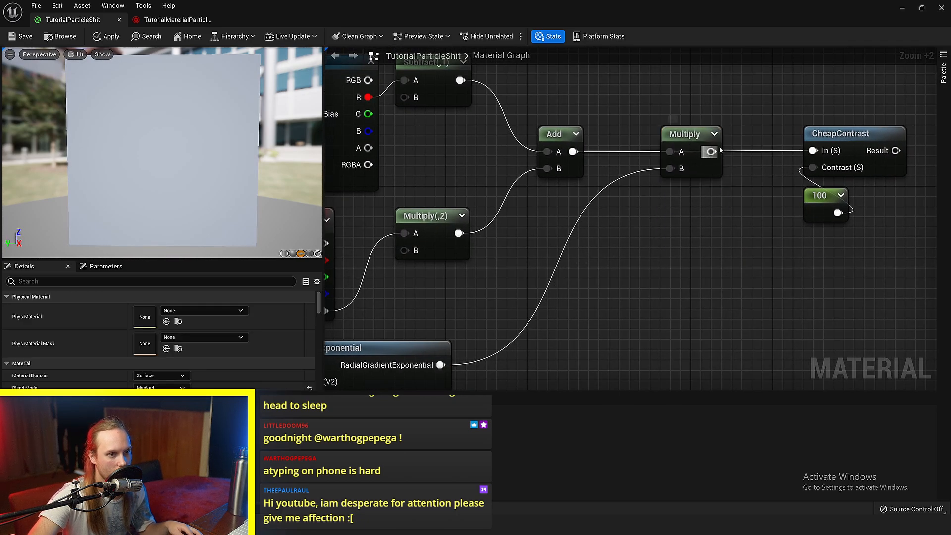
{"action": "left_click_drag", "start_coordinate": [814, 151], "coordinate": [815, 151]}
Step: Select all the opacity mask nodes and move them down, level with the material's Opacity Mask input
{"action": "scroll", "coordinate": [793, 185], "scroll_direction": "down", "scroll_amount": 4}
{"action": "right_click_drag", "start_coordinate": [826, 135], "coordinate": [744, 117]}
{"action": "left_click_drag", "start_coordinate": [465, 286], "coordinate": [438, 298]}
{"action": "right_click_drag", "start_coordinate": [471, 300], "coordinate": [480, 227]}
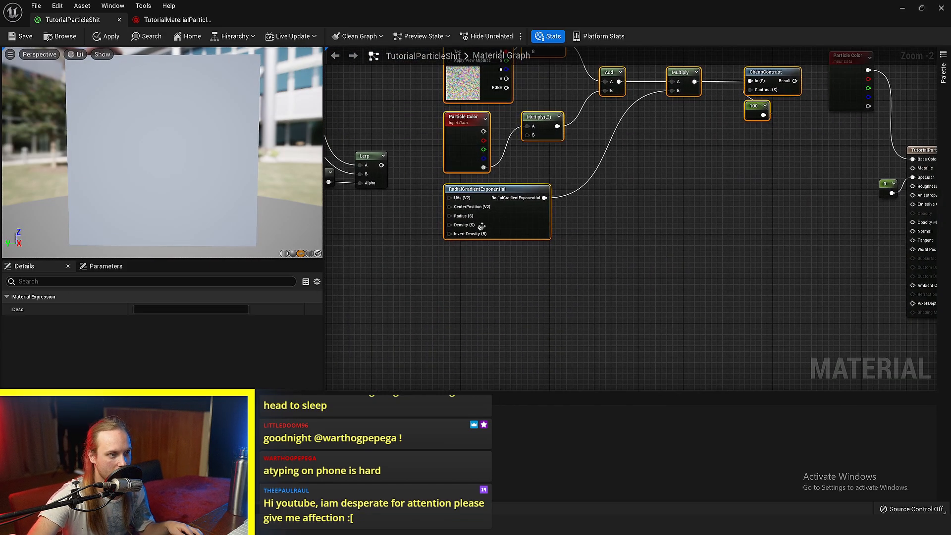
{"action": "left_click_drag", "start_coordinate": [529, 215], "coordinate": [529, 358]}
{"action": "left_click", "coordinate": [681, 329]}
Step: Connect CheapContrast's Result to the material's Opacity Mask and save the material
{"action": "right_click_drag", "start_coordinate": [907, 266], "coordinate": [715, 270]}
{"action": "scroll", "coordinate": [715, 269], "scroll_direction": "up", "scroll_amount": 4}
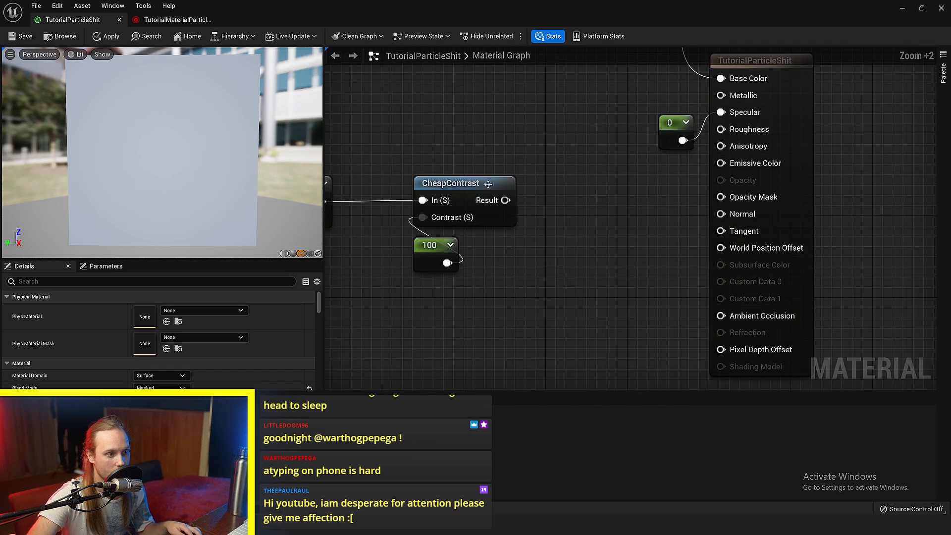
{"action": "right_click_drag", "start_coordinate": [500, 203], "coordinate": [630, 228]}
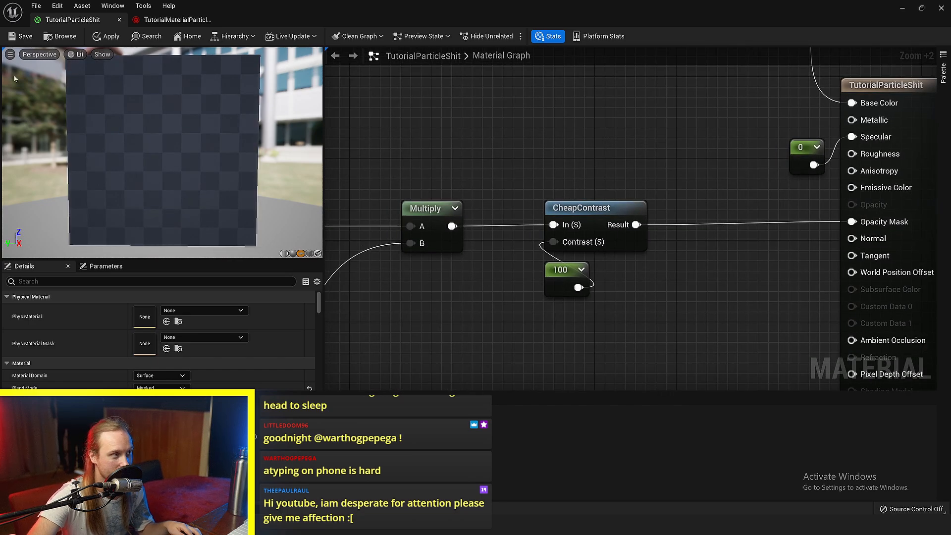
{"action": "key", "text": "ctrl+s"}
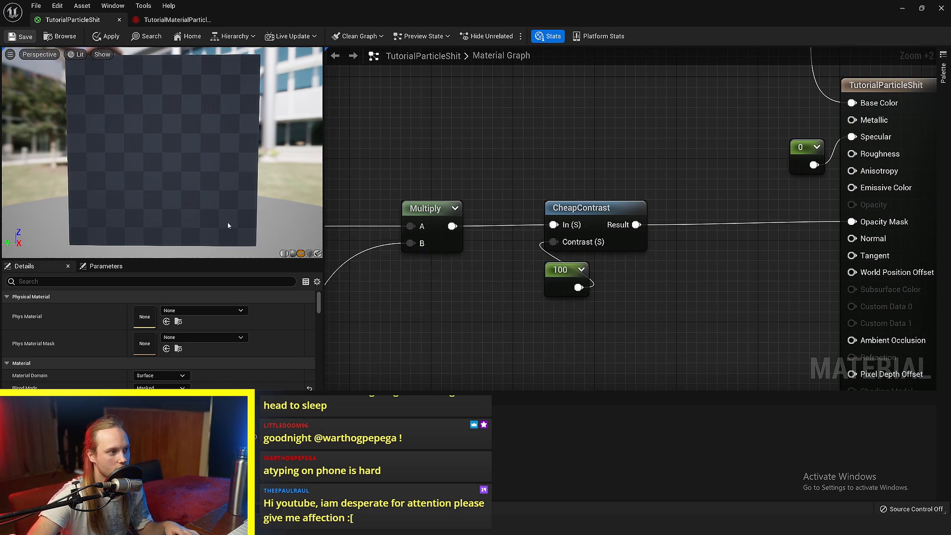
{"action": "mouse_move", "coordinate": [171, 168]}
{"action": "left_mouse_down"}
{"action": "mouse_move", "coordinate": [213, 168]}
{"action": "mouse_move", "coordinate": [173, 171]}
{"action": "mouse_move", "coordinate": [187, 173]}
{"action": "left_mouse_up"}
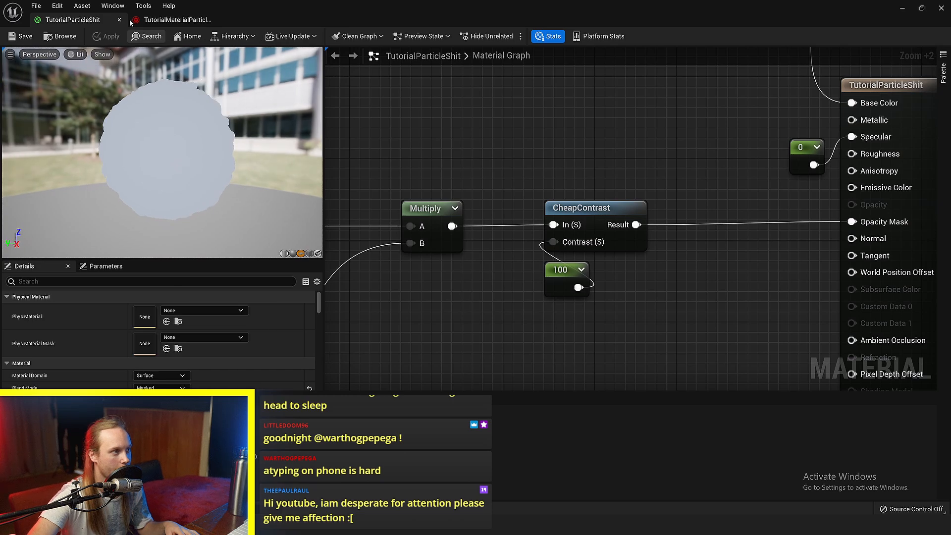
Step: In the TutorialMaterialParticleThing system, move the Color curve's opaque alpha key to just past the gradient's midpoint and save
{"action": "left_click", "coordinate": [157, 21]}
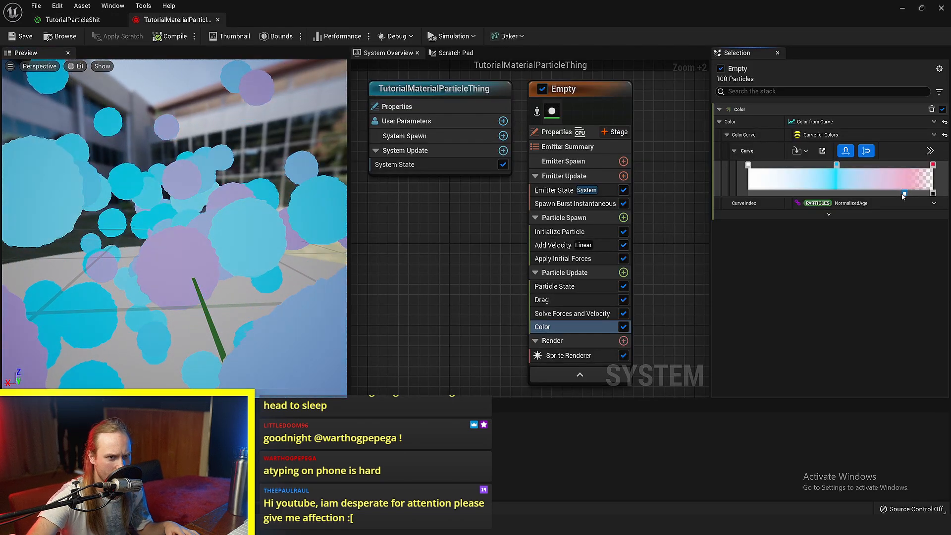
{"action": "left_click_drag", "start_coordinate": [904, 193], "coordinate": [845, 194]}
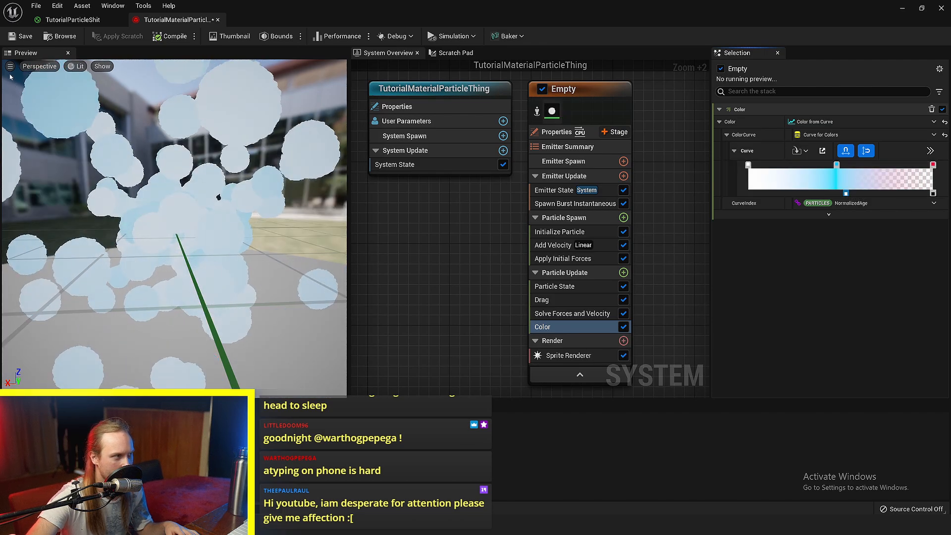
{"action": "left_click", "coordinate": [22, 37]}
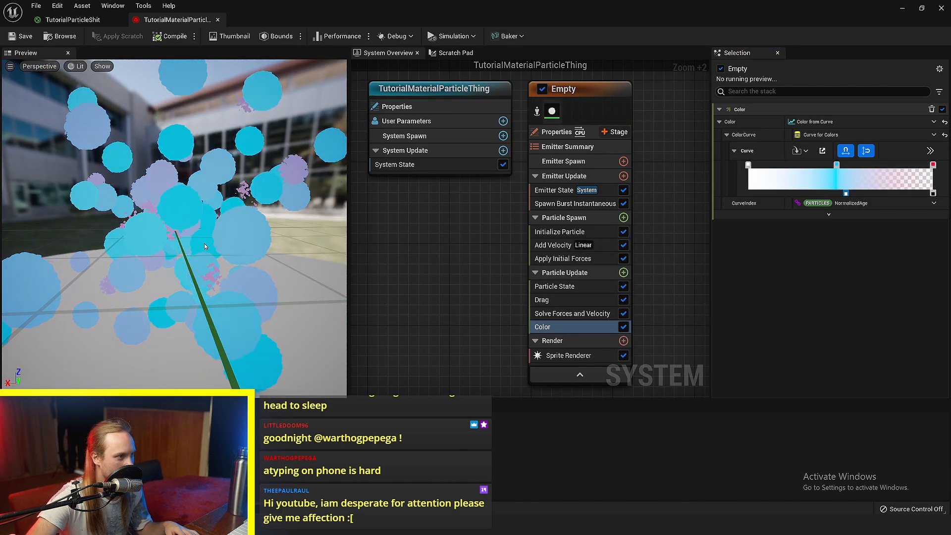
{"action": "scroll", "coordinate": [199, 222], "scroll_direction": "up", "scroll_amount": 4}
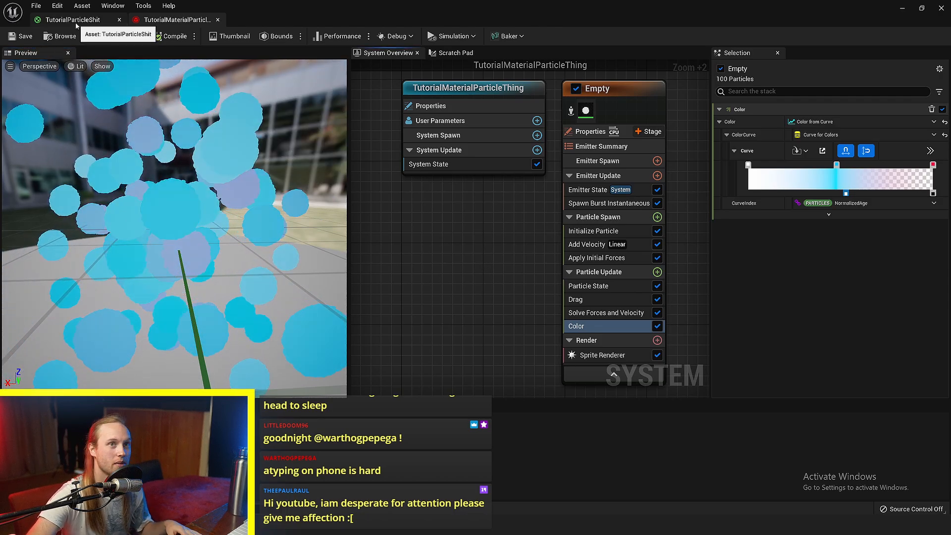
Step: Return to the TutorialParticleShit material and delete the leftover unused node group beside the mask nodes
{"action": "left_click", "coordinate": [73, 19]}
{"action": "scroll", "coordinate": [603, 274], "scroll_direction": "down", "scroll_amount": 4}
{"action": "right_click_drag", "start_coordinate": [603, 273], "coordinate": [618, 322]}
{"action": "left_click_drag", "start_coordinate": [584, 173], "coordinate": [482, 296]}
{"action": "right_click_drag", "start_coordinate": [652, 196], "coordinate": [661, 172]}
{"action": "key", "text": "Delete"}
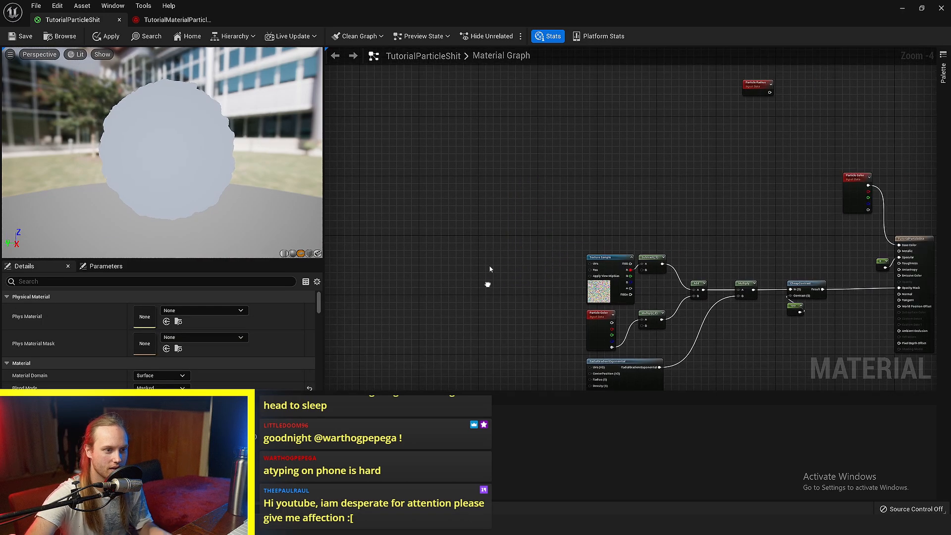
Step: Add a Particle Random Value node and place it well to the left of the noise Texture Sample
{"action": "scroll", "coordinate": [495, 324], "scroll_direction": "up", "scroll_amount": 5}
{"action": "right_click", "coordinate": [402, 192]}
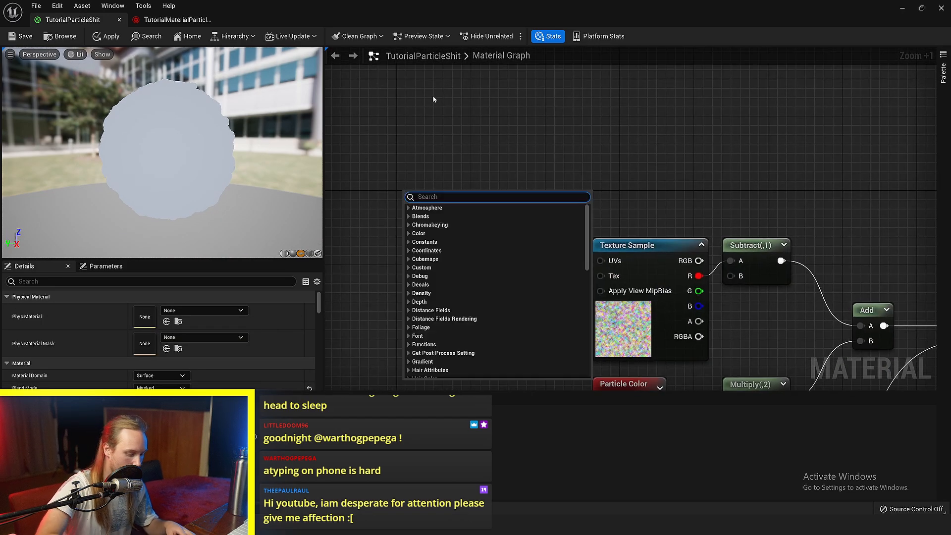
{"action": "type", "text": "particle random"}
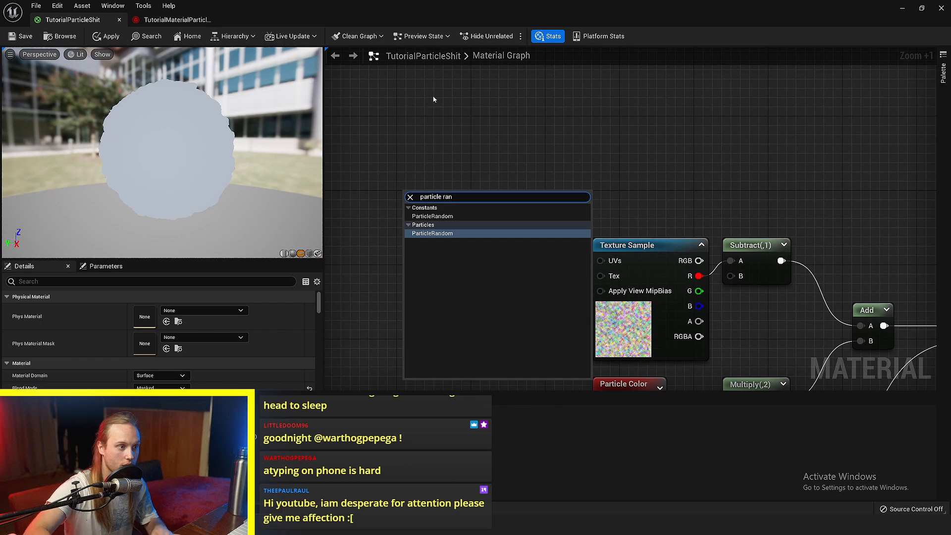
{"action": "key", "text": "Return"}
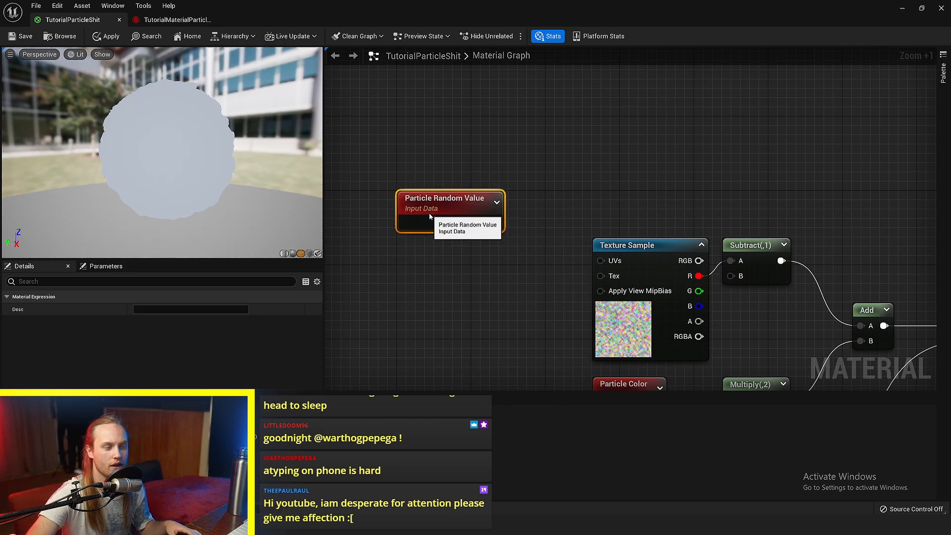
{"action": "left_click_drag", "start_coordinate": [430, 213], "coordinate": [466, 239]}
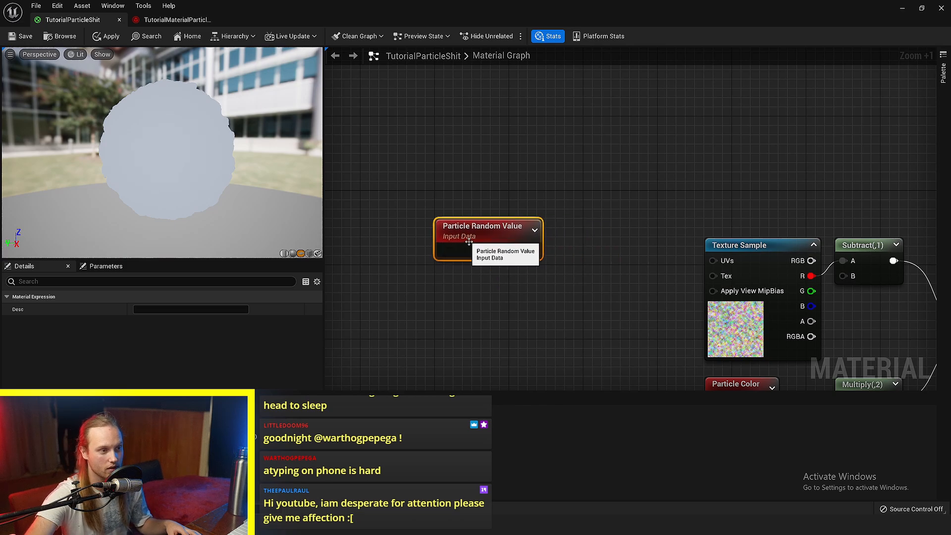
{"action": "right_click_drag", "start_coordinate": [487, 227], "coordinate": [431, 188]}
{"action": "left_click_drag", "start_coordinate": [445, 192], "coordinate": [418, 212]}
{"action": "left_click", "coordinate": [488, 198]}
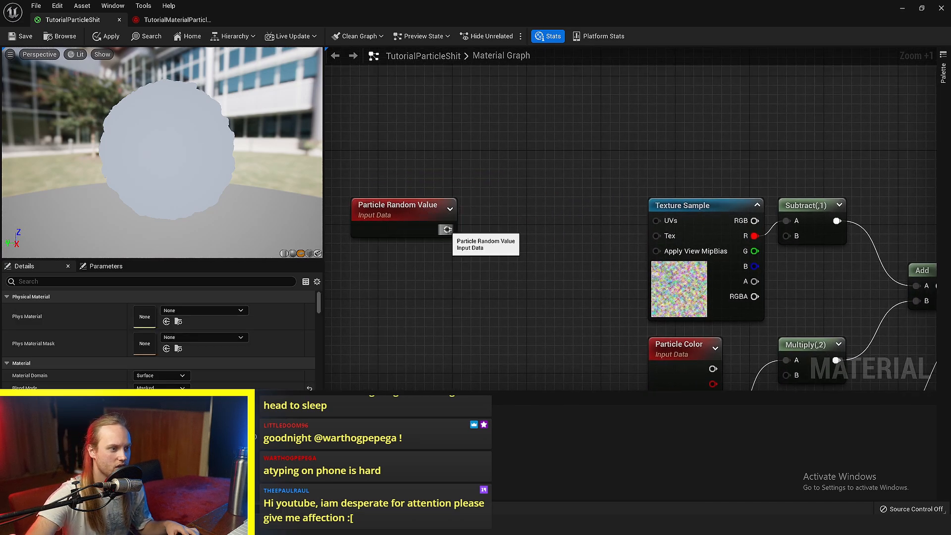
Step: Create an Add node with Particle Random Value feeding its A input
{"action": "type", "text": "add"}
{"action": "left_click_drag", "start_coordinate": [528, 198], "coordinate": [513, 216]}
{"action": "key", "text": "Return"}
{"action": "left_click", "coordinate": [473, 233]}
Step: Add a TextureCoordinate node below Particle Random Value and connect it to the Add node's B input
{"action": "right_click", "coordinate": [404, 287]}
{"action": "type", "text": "texc"}
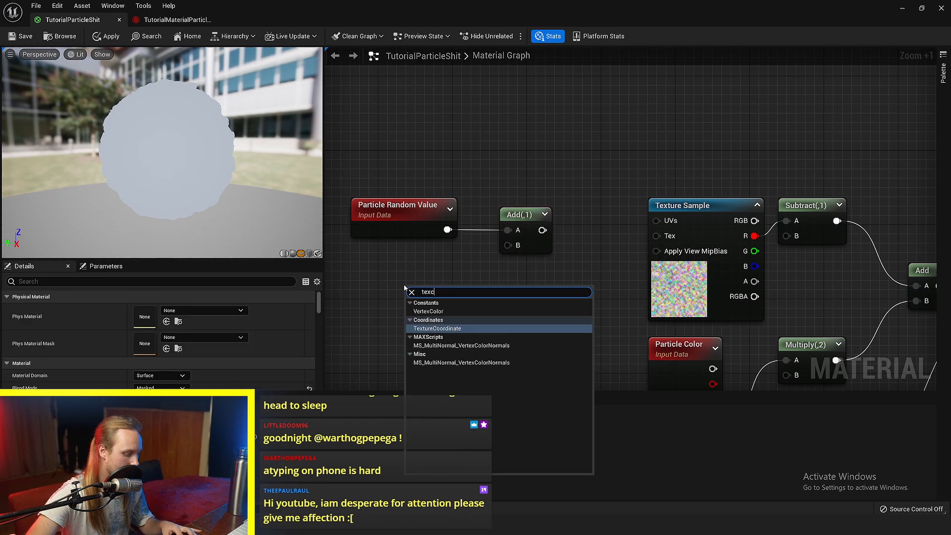
{"action": "key", "text": "Return"}
{"action": "left_click_drag", "start_coordinate": [440, 271], "coordinate": [431, 271]}
{"action": "left_click", "coordinate": [476, 269]}
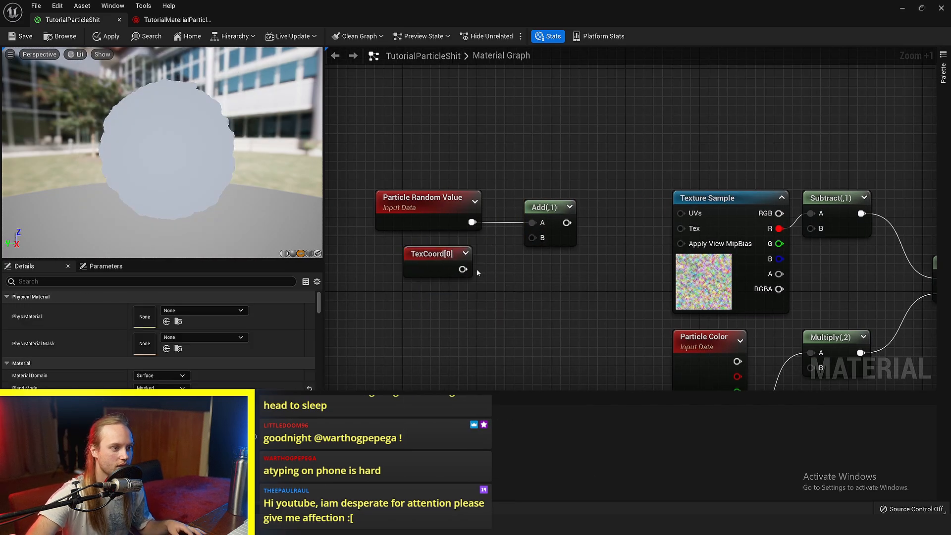
{"action": "right_click_drag", "start_coordinate": [550, 194], "coordinate": [585, 199]}
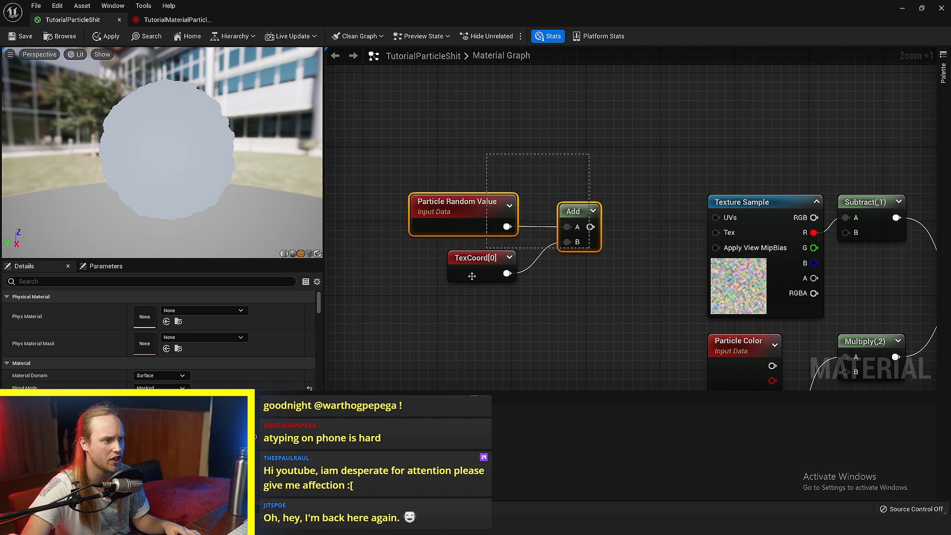
Step: Tidy the UV offset nodes and move Particle Random Value farther left to make room before the Add node
{"action": "left_click_drag", "start_coordinate": [472, 276], "coordinate": [465, 281]}
{"action": "left_click_drag", "start_coordinate": [473, 210], "coordinate": [435, 209]}
{"action": "left_click", "coordinate": [451, 202]}
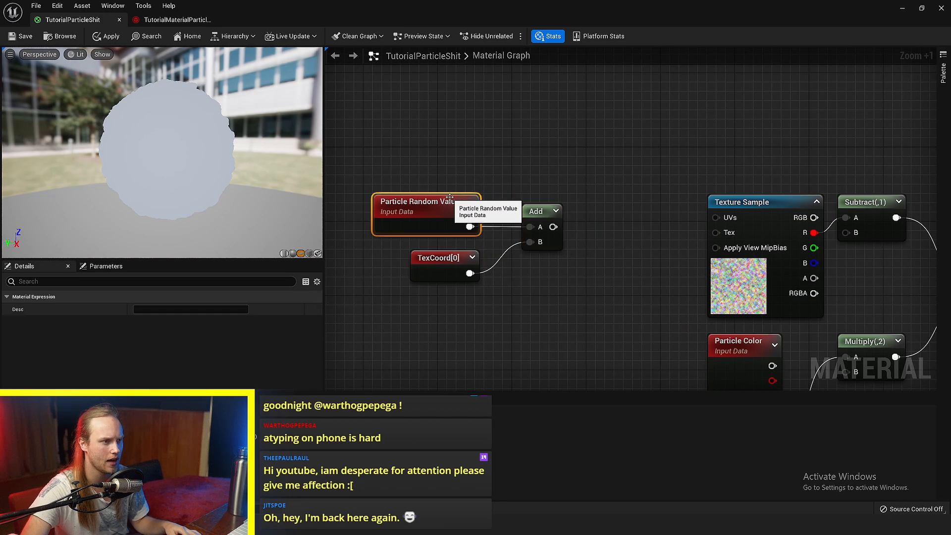
{"action": "right_click_drag", "start_coordinate": [406, 184], "coordinate": [457, 163]}
{"action": "left_click", "coordinate": [499, 161]}
{"action": "left_click_drag", "start_coordinate": [469, 199], "coordinate": [348, 190]}
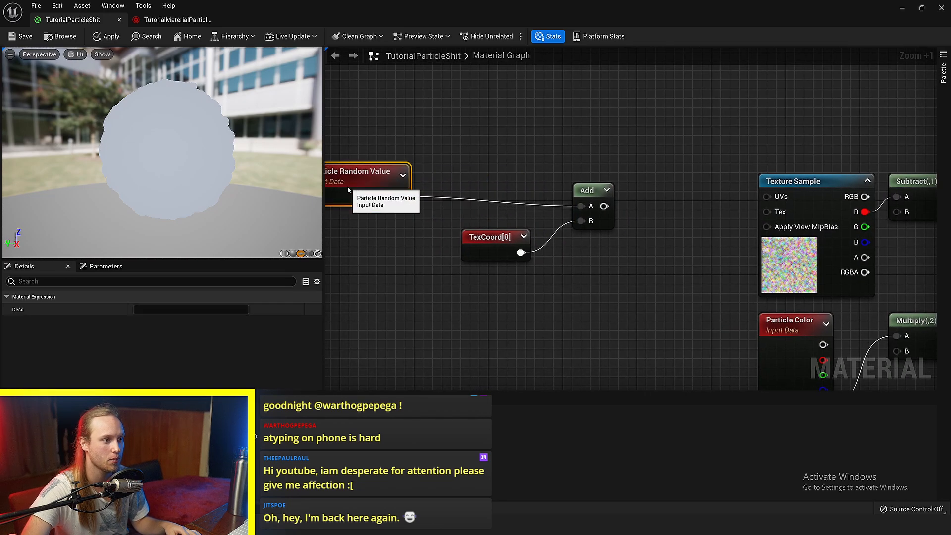
{"action": "left_click", "coordinate": [433, 154]}
Step: Create a Multiply node with Particle Random Value feeding its A input
{"action": "right_click_drag", "start_coordinate": [414, 204], "coordinate": [498, 207]}
{"action": "left_click_drag", "start_coordinate": [557, 167], "coordinate": [557, 167]}
{"action": "type", "text": "multi"}
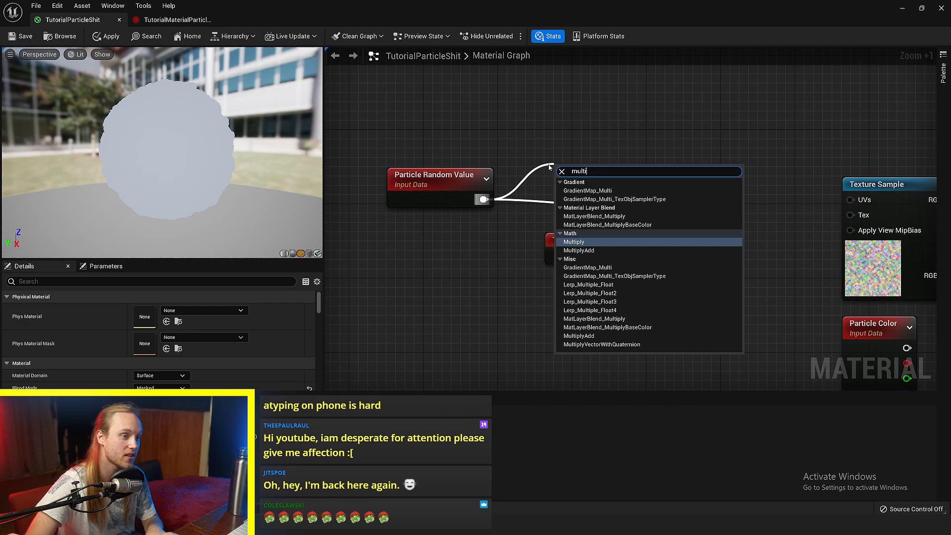
{"action": "key", "text": "Return"}
Step: Add a two-component constant, connect it to Multiply's B input, and set its R to 27 and G to 37
{"action": "left_click", "coordinate": [473, 248]}
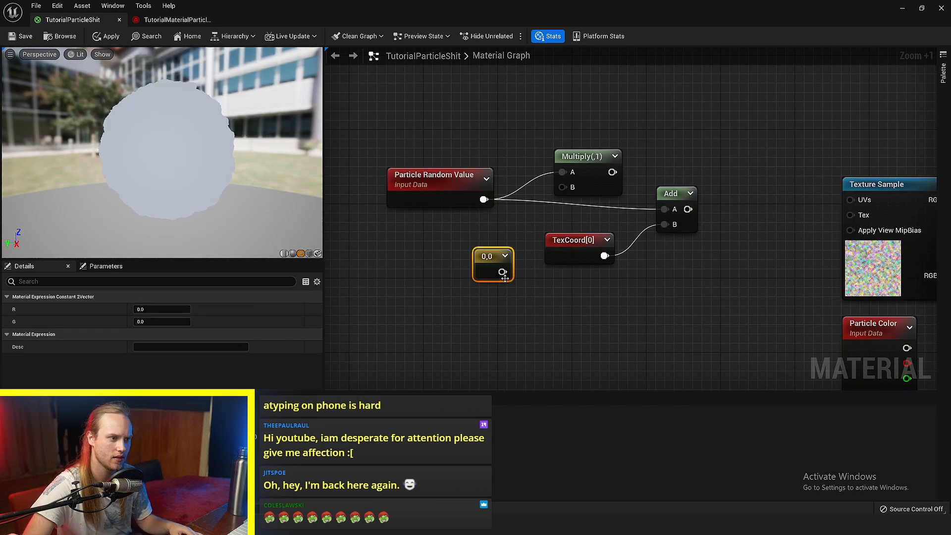
{"action": "left_click_drag", "start_coordinate": [557, 190], "coordinate": [562, 187]}
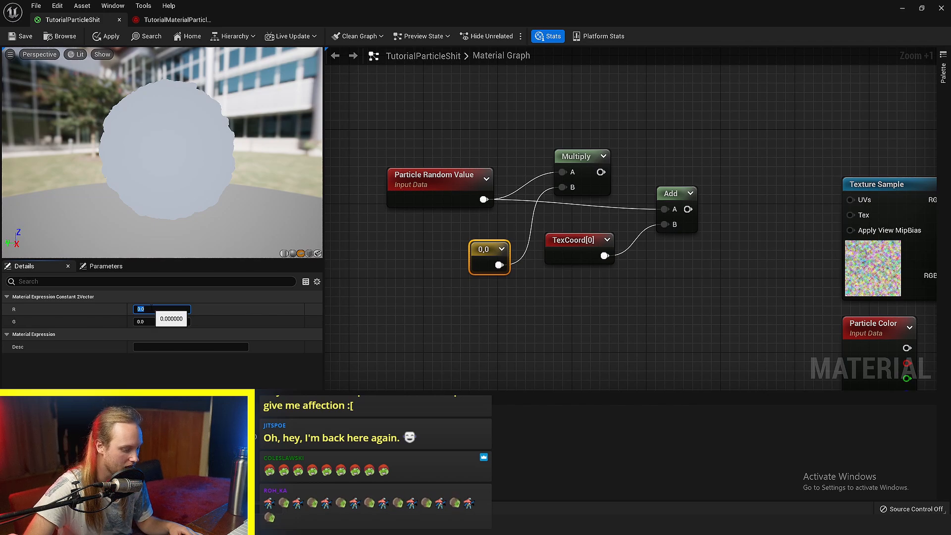
{"action": "key", "text": "Return"}
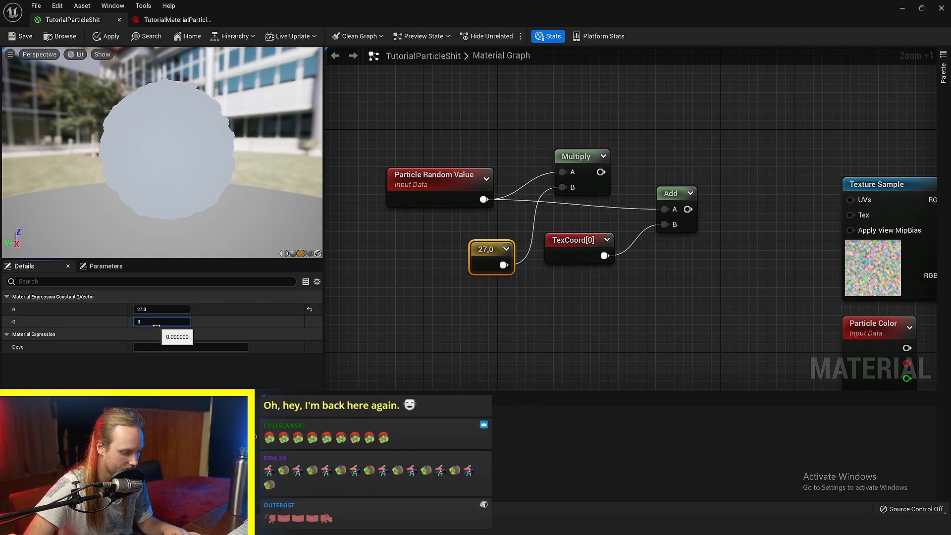
{"action": "key", "text": "Return"}
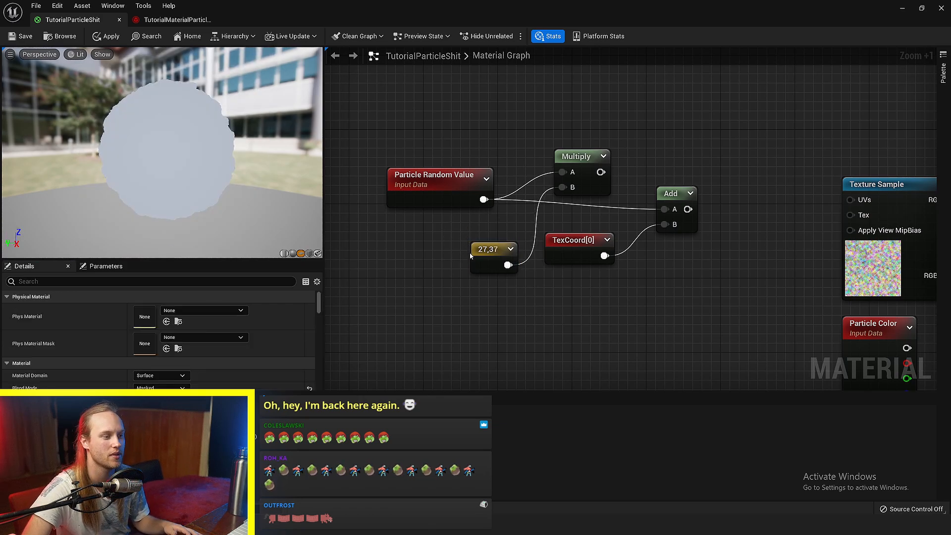
Step: Line up the constant and Multiply nodes, feed Multiply into Add's A input, and connect Add to the Texture Sample's UVs
{"action": "left_click_drag", "start_coordinate": [476, 267], "coordinate": [448, 240]}
{"action": "left_click", "coordinate": [482, 212]}
{"action": "left_click_drag", "start_coordinate": [602, 161], "coordinate": [602, 179]}
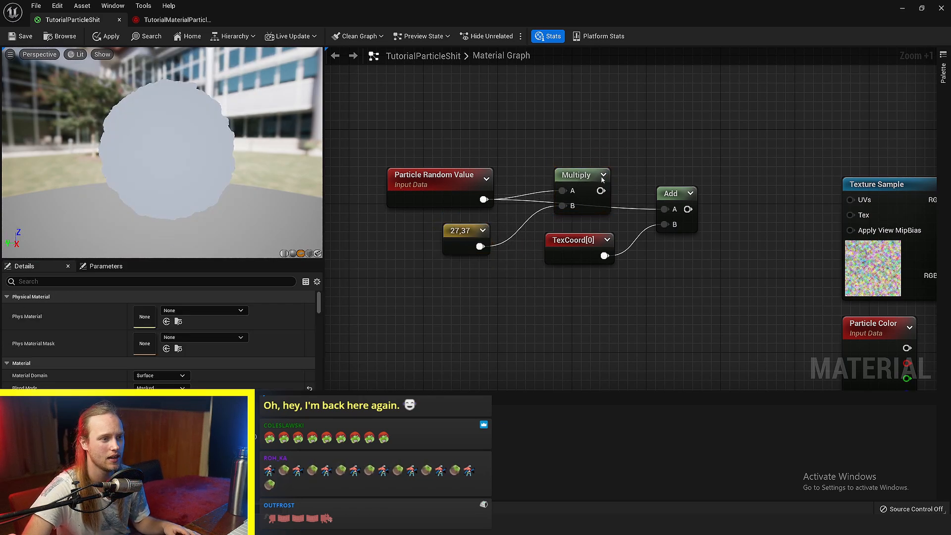
{"action": "left_click_drag", "start_coordinate": [665, 212], "coordinate": [665, 210]}
{"action": "right_click_drag", "start_coordinate": [689, 216], "coordinate": [585, 212]}
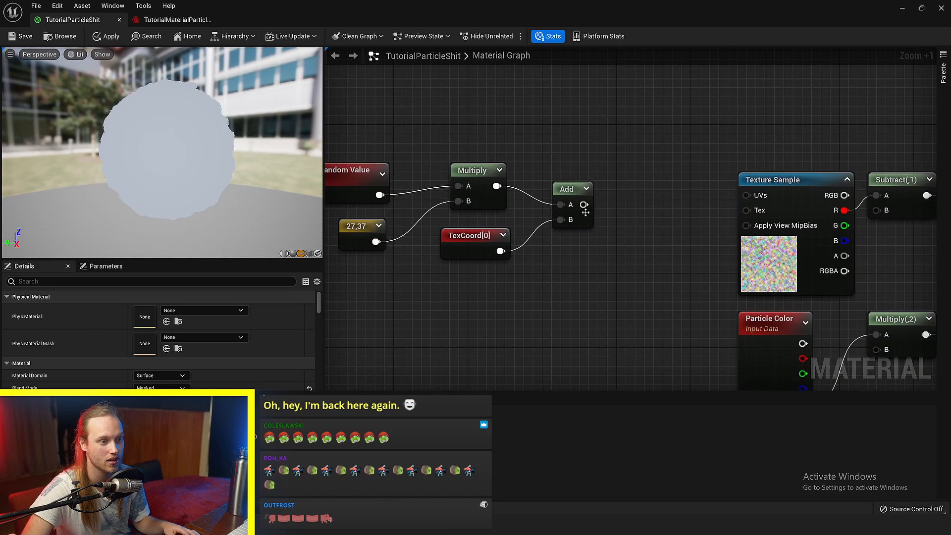
{"action": "left_click_drag", "start_coordinate": [732, 199], "coordinate": [744, 196]}
Step: Move the whole random UV offset node group closer to the Texture Sample and save the material
{"action": "left_click_drag", "start_coordinate": [635, 141], "coordinate": [339, 236]}
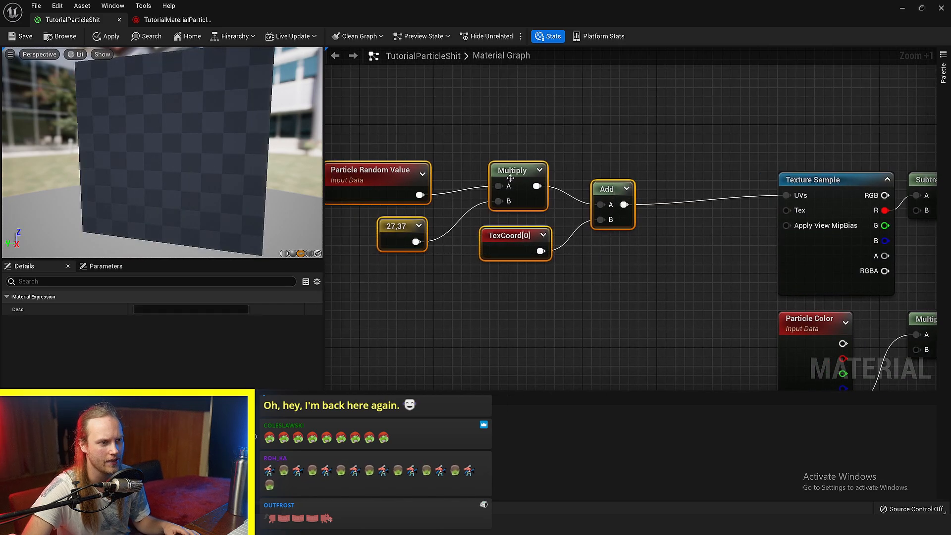
{"action": "left_click_drag", "start_coordinate": [508, 175], "coordinate": [610, 167]}
{"action": "left_click", "coordinate": [501, 114]}
{"action": "right_click_drag", "start_coordinate": [582, 128], "coordinate": [360, 143]}
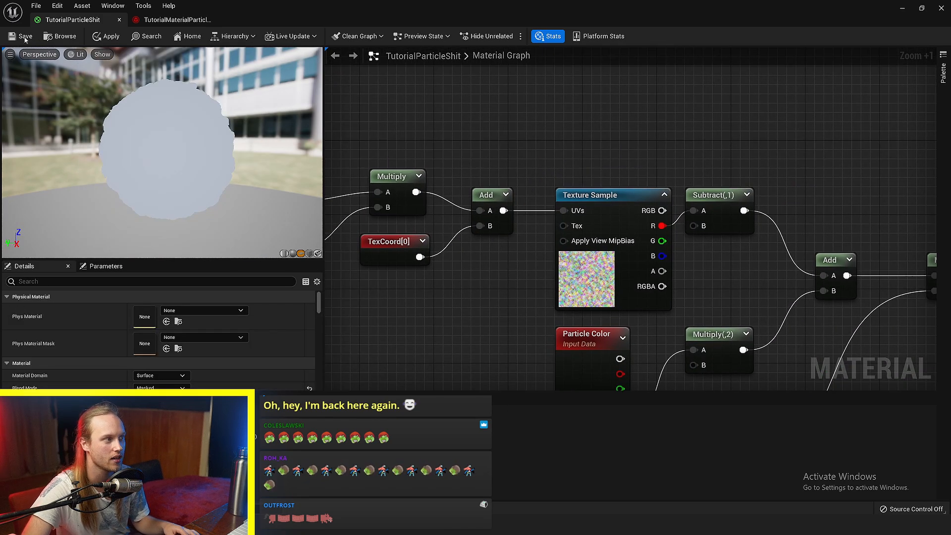
{"action": "key", "text": "ctrl+s"}
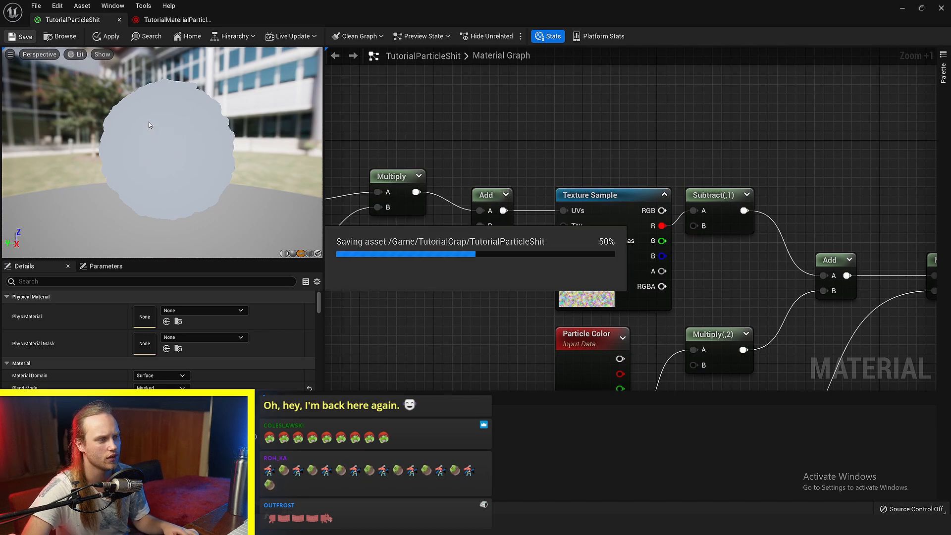
Step: Examine the dissolve in the TutorialMaterialParticleThing preview and review the mask node chain in the TutorialParticleShit material
{"action": "left_click", "coordinate": [177, 20]}
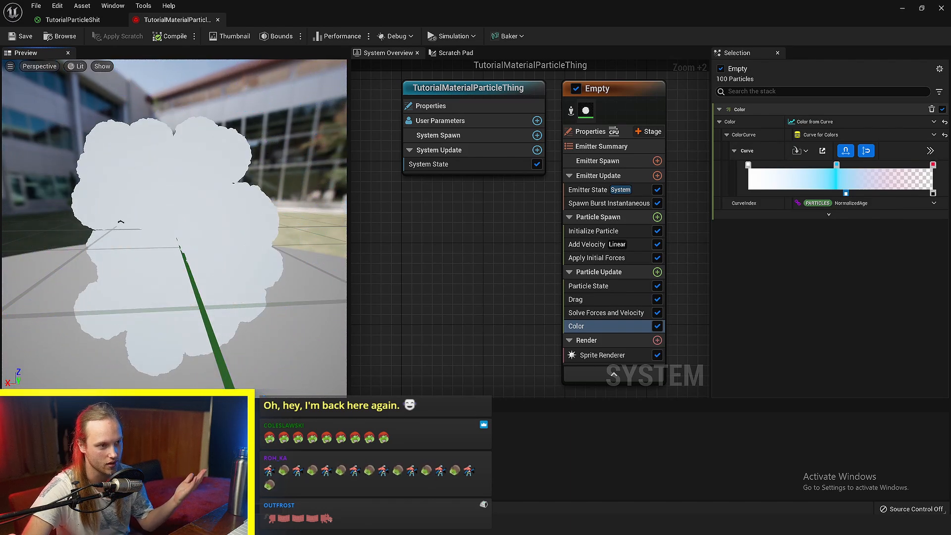
{"action": "left_click_drag", "start_coordinate": [177, 250], "coordinate": [205, 258]}
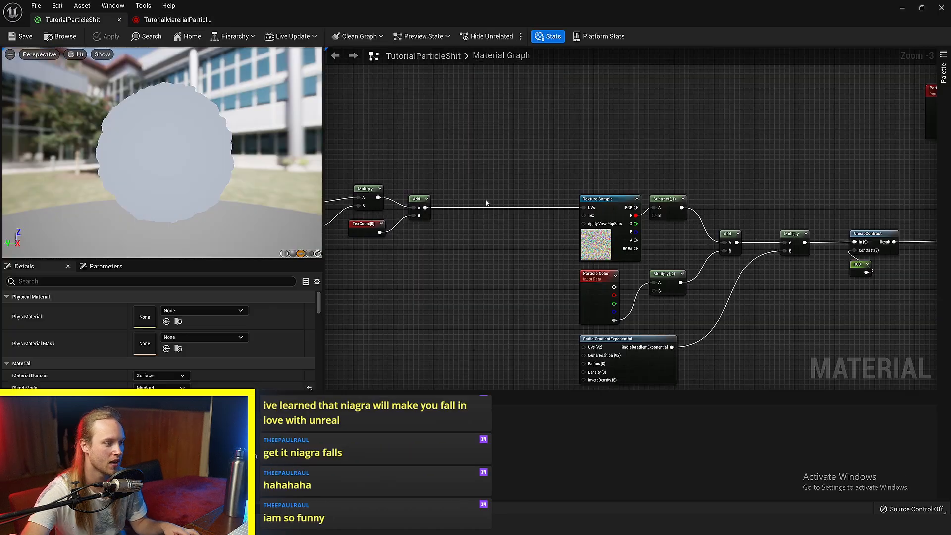
{"action": "scroll", "coordinate": [490, 271], "scroll_direction": "up", "scroll_amount": 3}
{"action": "right_click_drag", "start_coordinate": [475, 264], "coordinate": [393, 198]}
{"action": "right_click_drag", "start_coordinate": [472, 247], "coordinate": [521, 254]}
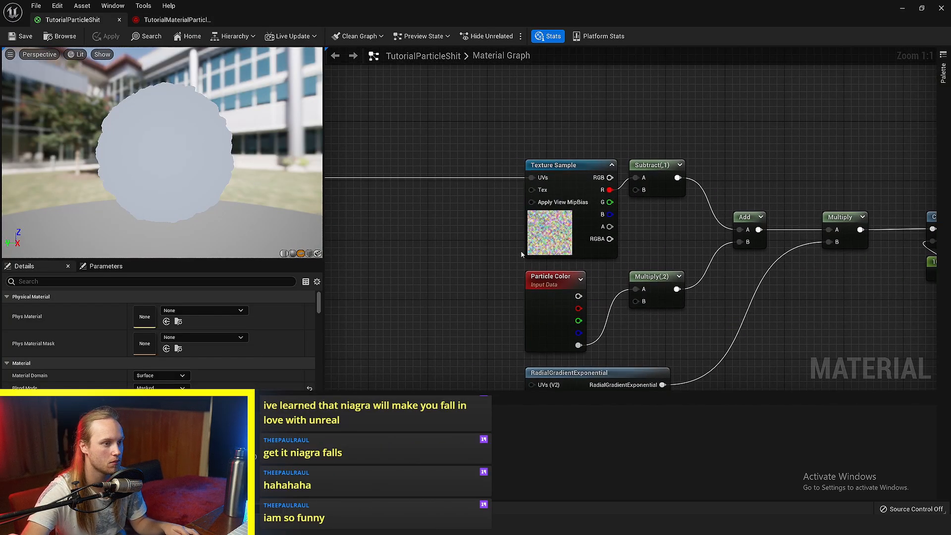
{"action": "left_click", "coordinate": [559, 243]}
{"action": "right_click_drag", "start_coordinate": [584, 240], "coordinate": [521, 240]}
{"action": "left_click_drag", "start_coordinate": [529, 141], "coordinate": [869, 242]}
{"action": "right_click_drag", "start_coordinate": [832, 241], "coordinate": [669, 222]}
{"action": "left_click_drag", "start_coordinate": [784, 137], "coordinate": [552, 300]}
{"action": "left_click", "coordinate": [560, 330]}
{"action": "right_click_drag", "start_coordinate": [560, 331], "coordinate": [900, 362]}
{"action": "right_click_drag", "start_coordinate": [493, 261], "coordinate": [599, 278]}
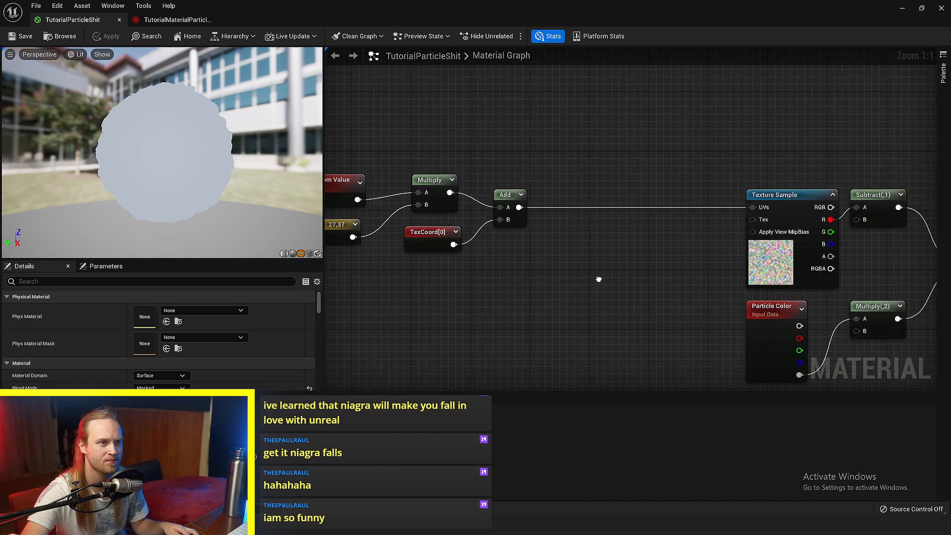
Step: Disconnect the Add node from the Texture Sample's UVs and move the random UV offset group farther away
{"action": "left_click_drag", "start_coordinate": [597, 276], "coordinate": [431, 164]}
{"action": "right_click_drag", "start_coordinate": [746, 218], "coordinate": [640, 221]}
{"action": "left_click", "coordinate": [646, 213], "text": "alt"}
{"action": "right_click_drag", "start_coordinate": [560, 210], "coordinate": [729, 171]}
{"action": "left_click_drag", "start_coordinate": [615, 225], "coordinate": [348, 108]}
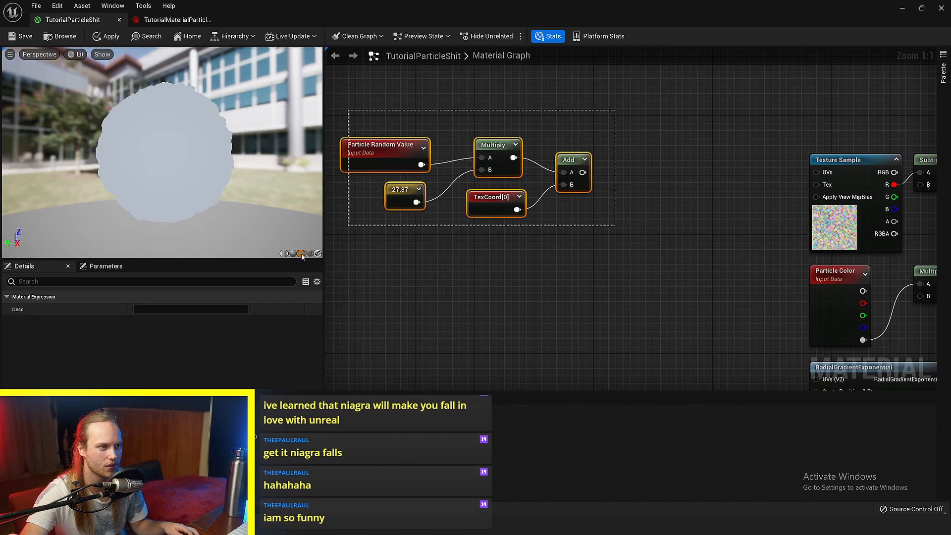
{"action": "right_click_drag", "start_coordinate": [568, 157], "coordinate": [594, 159]}
{"action": "left_click_drag", "start_coordinate": [594, 159], "coordinate": [378, 263]}
{"action": "left_click", "coordinate": [561, 150]}
{"action": "right_click_drag", "start_coordinate": [561, 151], "coordinate": [368, 199]}
{"action": "scroll", "coordinate": [456, 200], "scroll_direction": "up", "scroll_amount": 3}
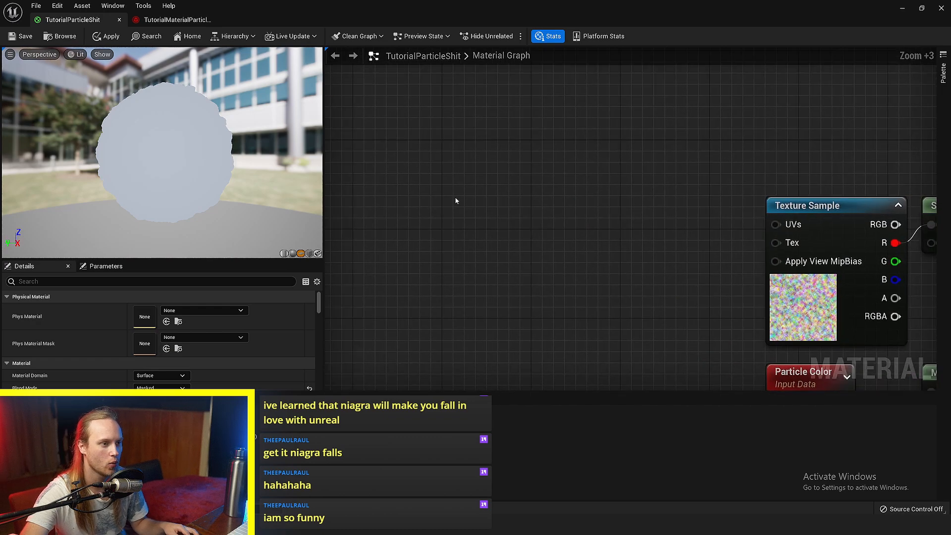
Step: Add a Particle Radius node to the left of the Texture Sample and apply the material changes
{"action": "right_click", "coordinate": [456, 199]}
{"action": "type", "text": "particle"}
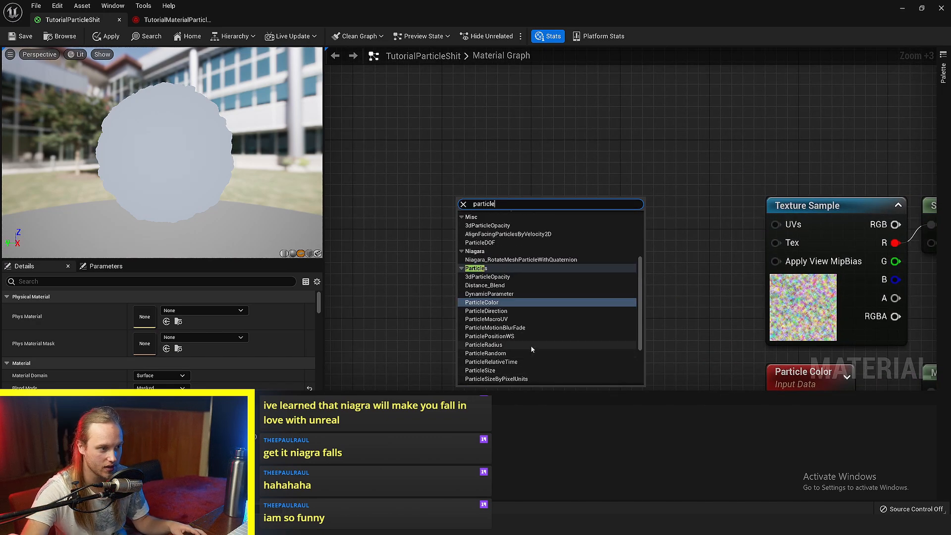
{"action": "left_click", "coordinate": [501, 345]}
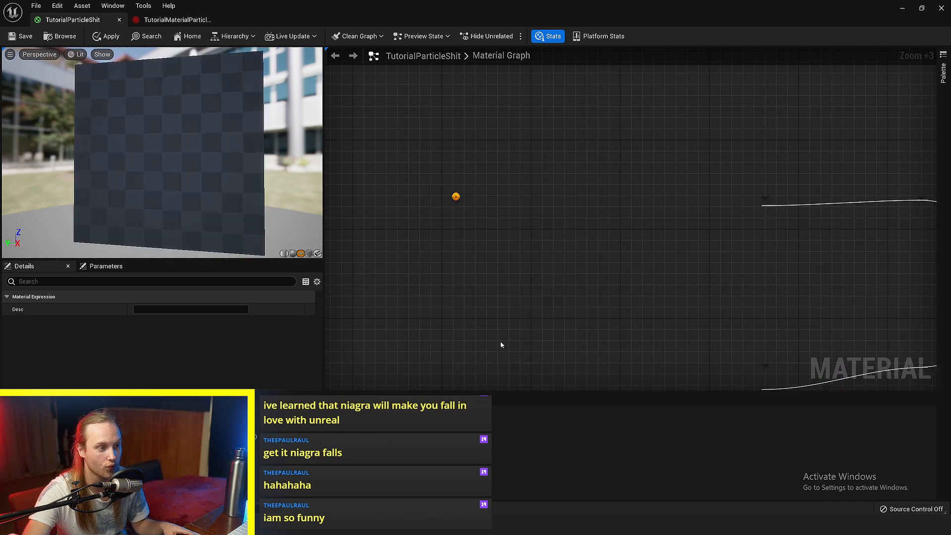
{"action": "left_click_drag", "start_coordinate": [496, 213], "coordinate": [458, 225]}
{"action": "left_click", "coordinate": [598, 155]}
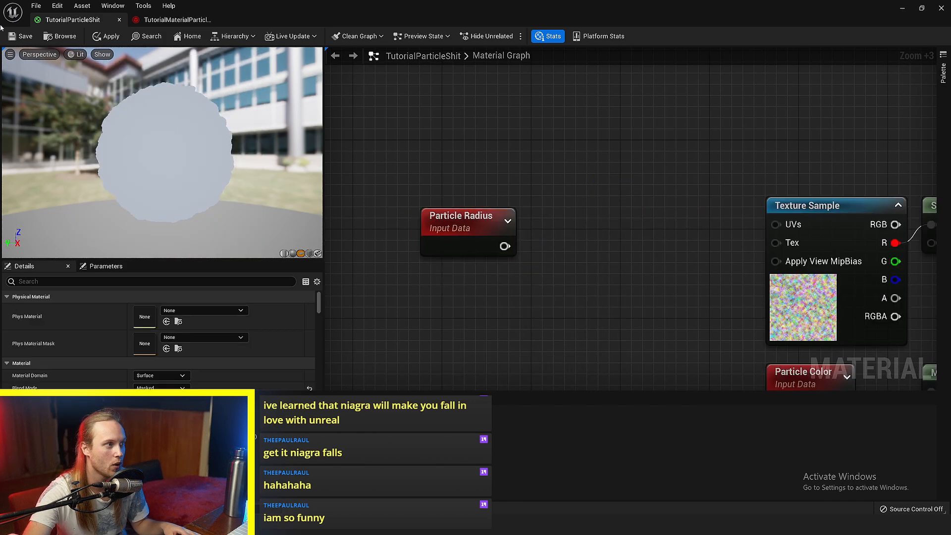
{"action": "left_click", "coordinate": [108, 36]}
Step: In the TutorialMaterialParticleThing system, add a Scale Sprite Size module to the emitter's Particle Update stage
{"action": "left_click", "coordinate": [174, 20]}
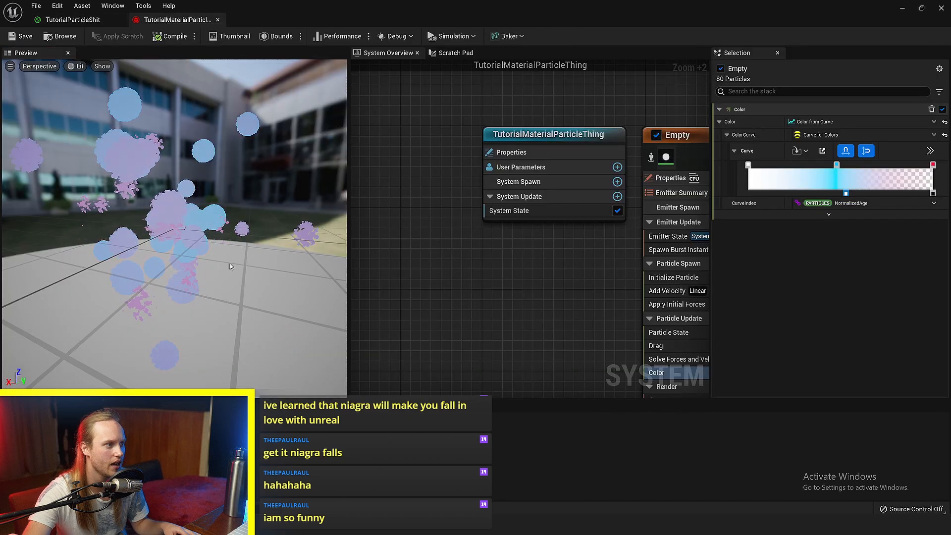
{"action": "right_click_drag", "start_coordinate": [663, 290], "coordinate": [378, 155]}
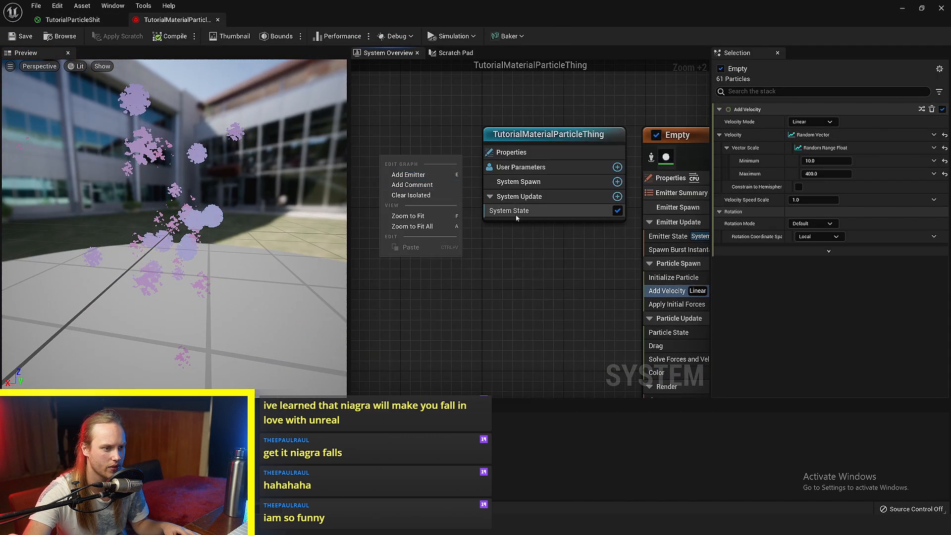
{"action": "right_click_drag", "start_coordinate": [563, 264], "coordinate": [399, 152]}
{"action": "left_click", "coordinate": [574, 207]}
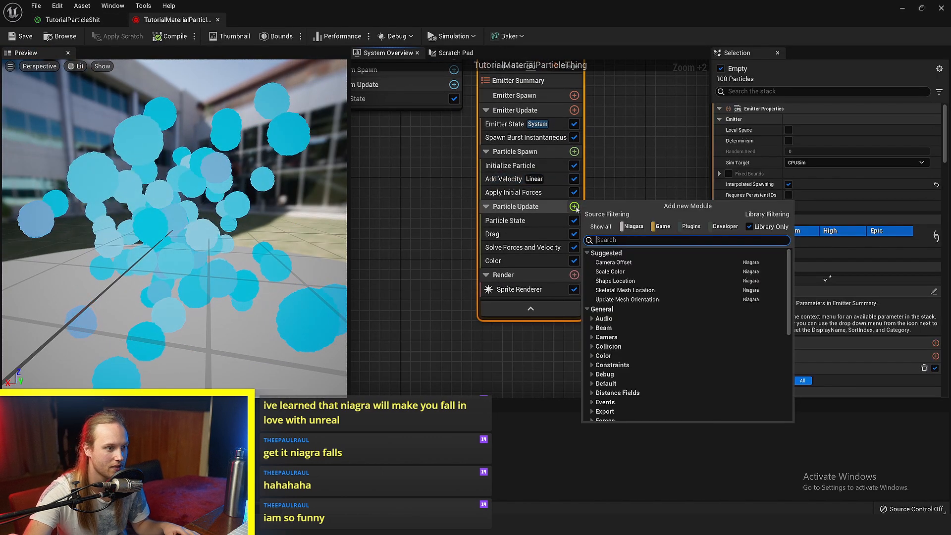
{"action": "type", "text": "scale"}
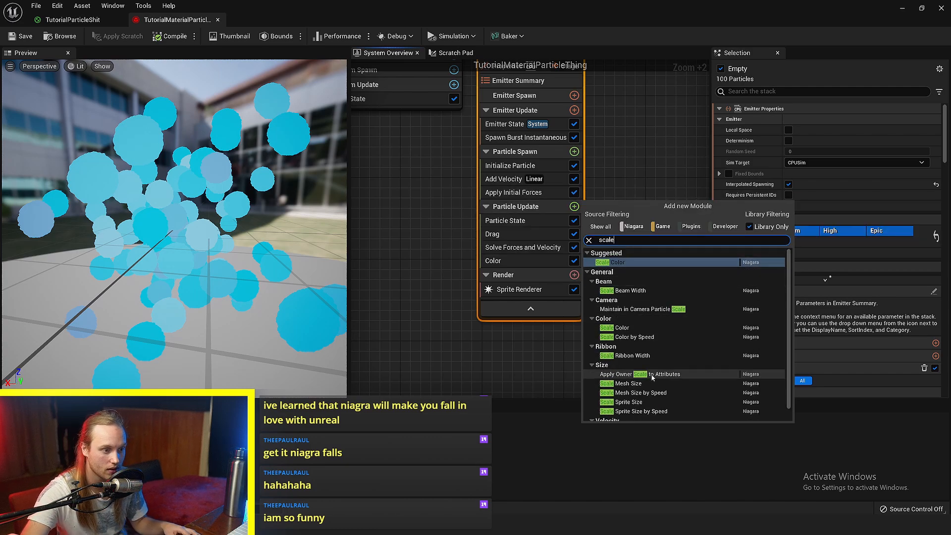
{"action": "left_click", "coordinate": [650, 402]}
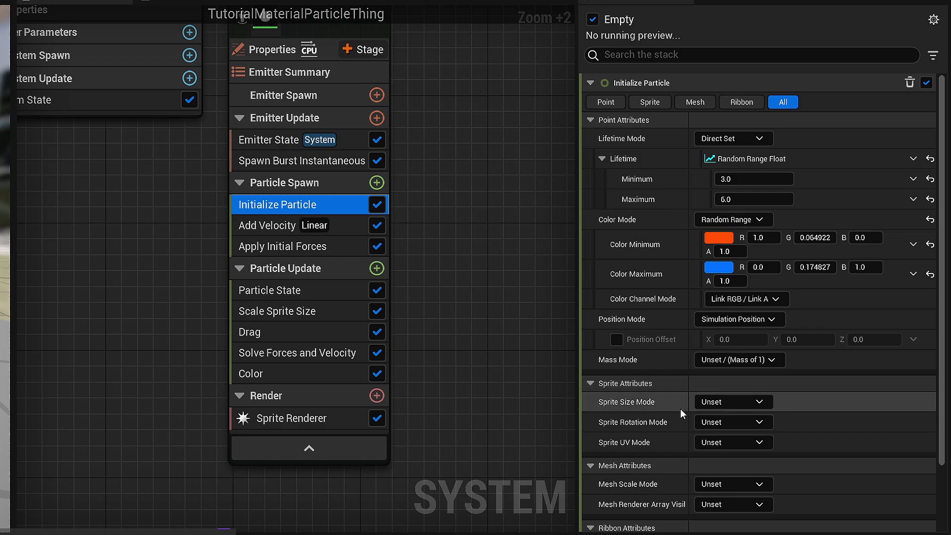
Step: In Initialize Particle, set the Sprite Size Mode to Uniform and the Uniform Sprite Size to 100
{"action": "scroll", "coordinate": [770, 296], "scroll_direction": "down", "scroll_amount": 2}
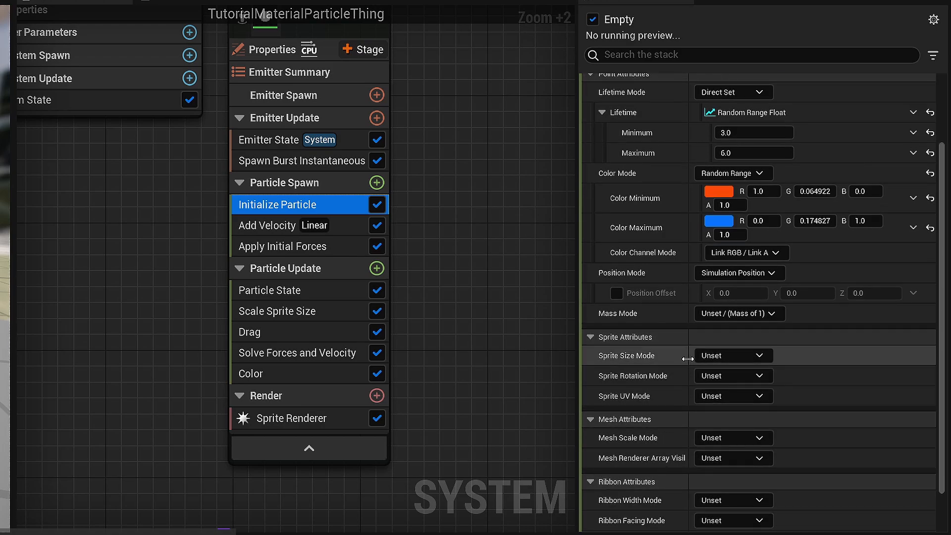
{"action": "left_click", "coordinate": [735, 355]}
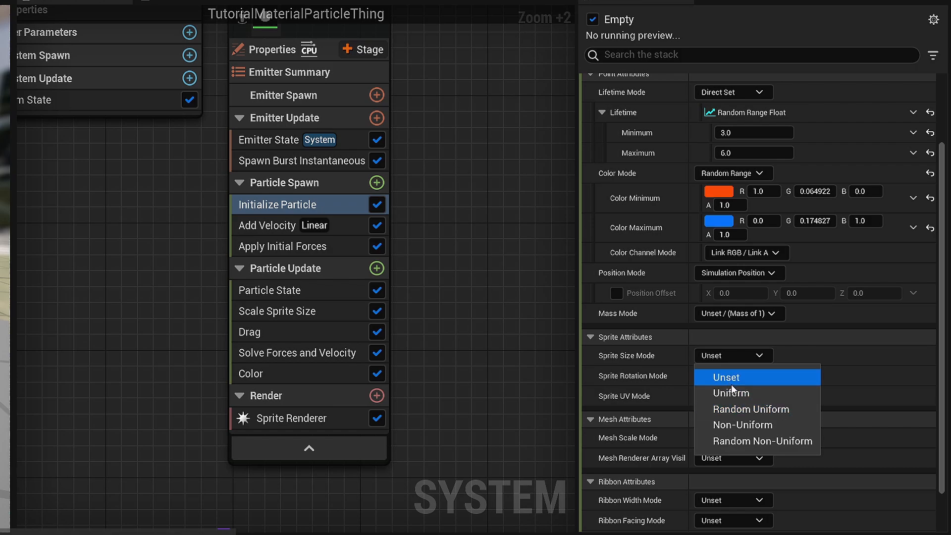
{"action": "left_click", "coordinate": [732, 391]}
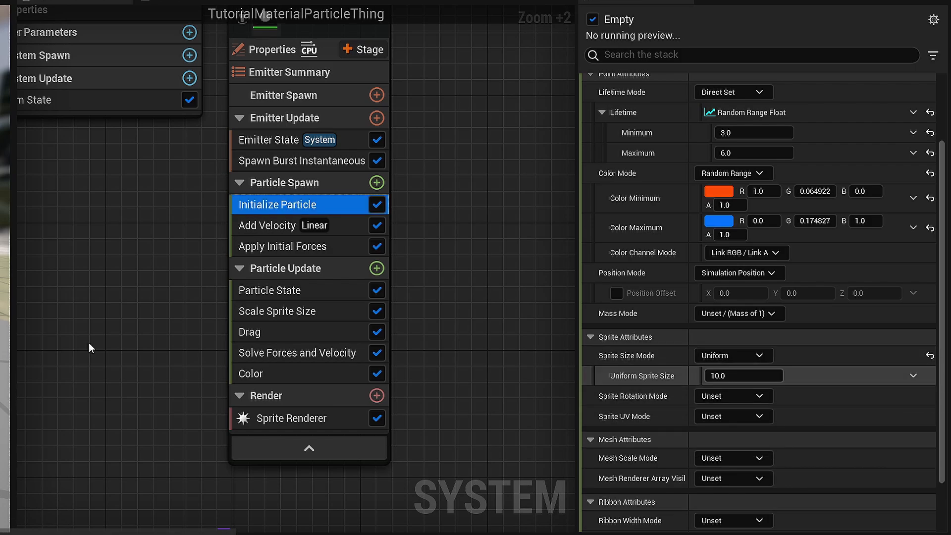
{"action": "right_click_drag", "start_coordinate": [5, 341], "coordinate": [2, 342]}
{"action": "left_click", "coordinate": [727, 375]}
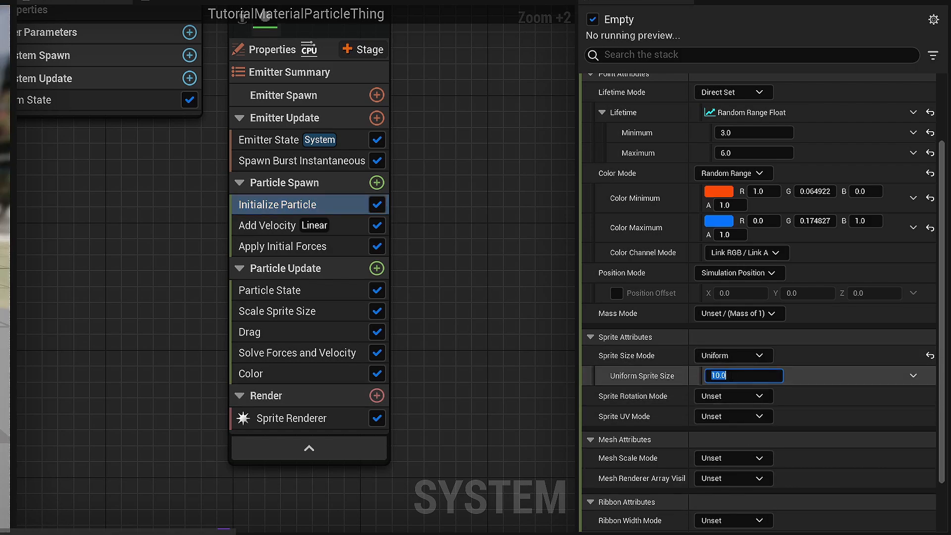
{"action": "type", "text": "100"}
{"action": "key", "text": "Return"}
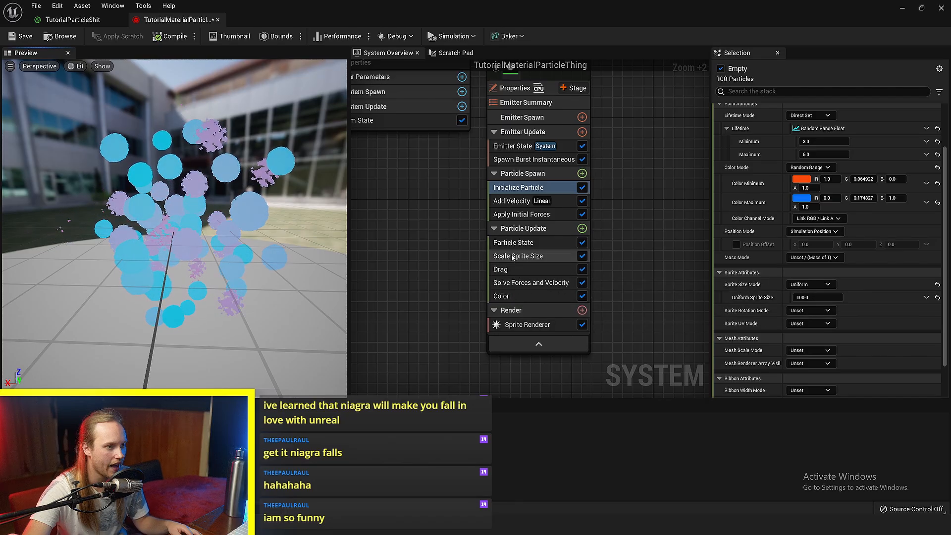
Step: Set the value of the first key on the Scale Sprite Size curve to 1.0
{"action": "left_click", "coordinate": [346, 311]}
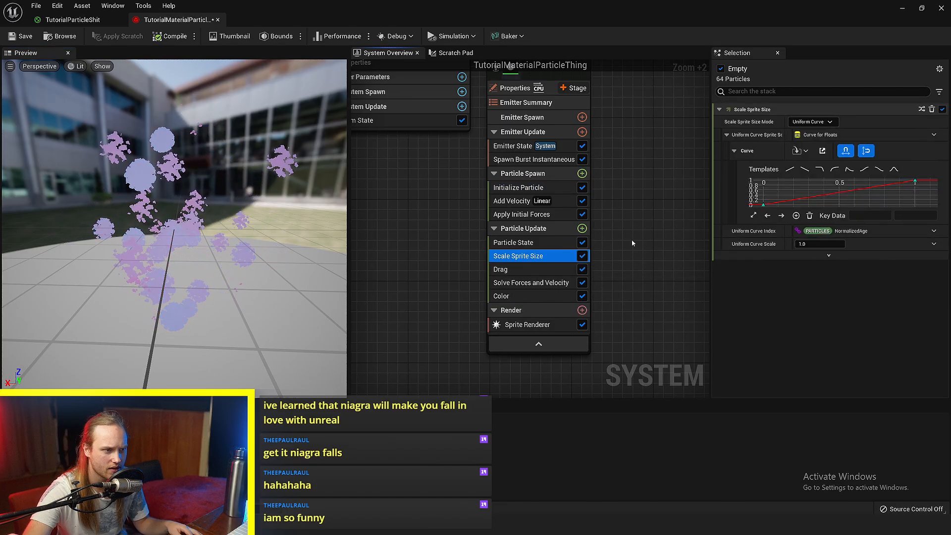
{"action": "left_click", "coordinate": [755, 216]}
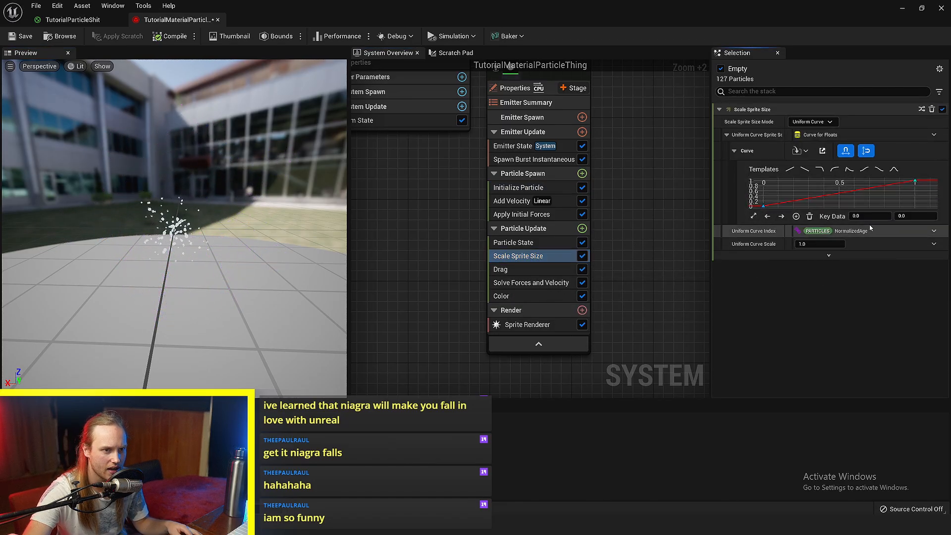
{"action": "left_click", "coordinate": [915, 216]}
{"action": "type", "text": "1"}
{"action": "key", "text": "Return"}
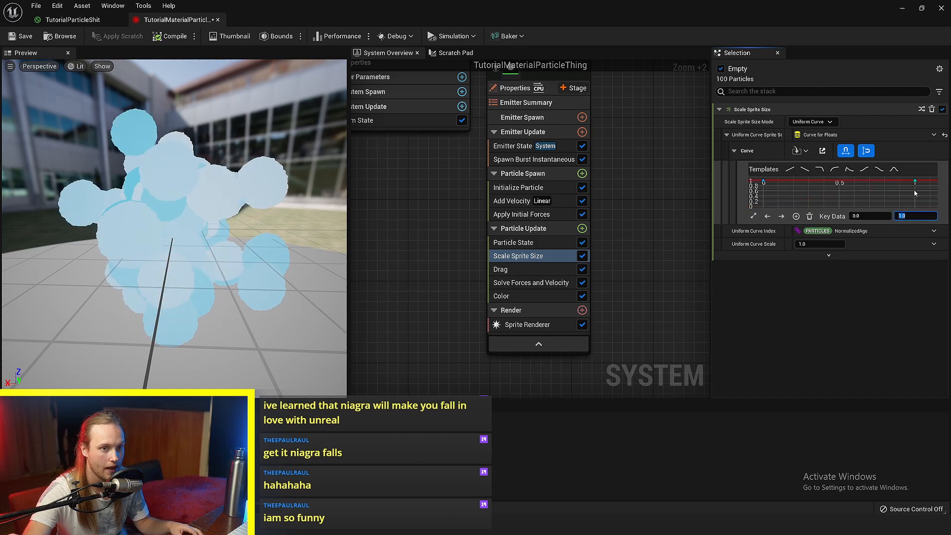
Step: Set the value of the Scale Sprite Size curve's key at time 1.0 to 5
{"action": "left_click", "coordinate": [915, 181]}
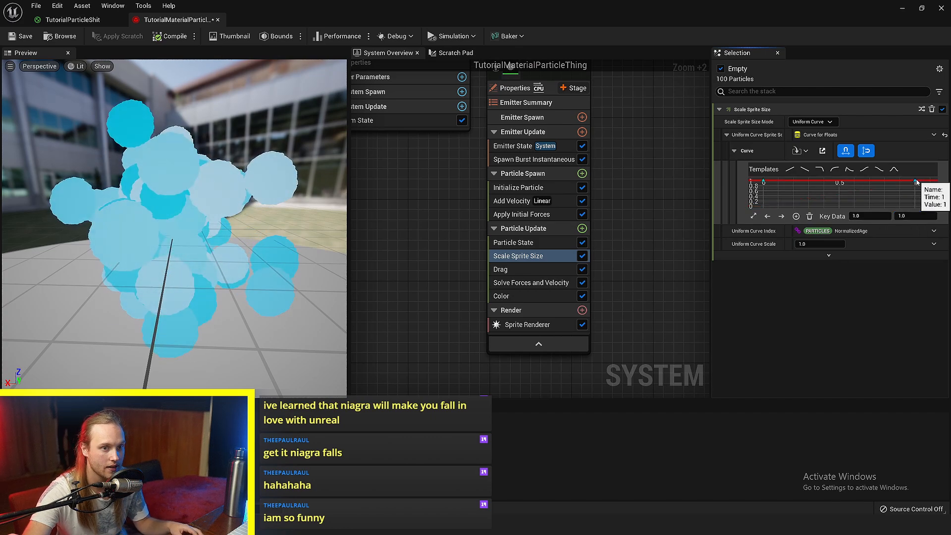
{"action": "left_click", "coordinate": [910, 217]}
{"action": "type", "text": "5"}
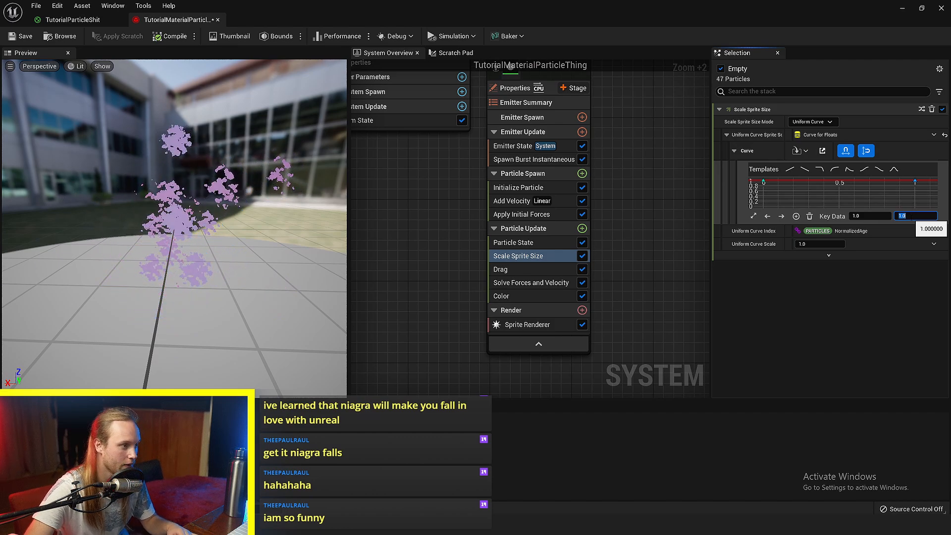
{"action": "key", "text": "Return"}
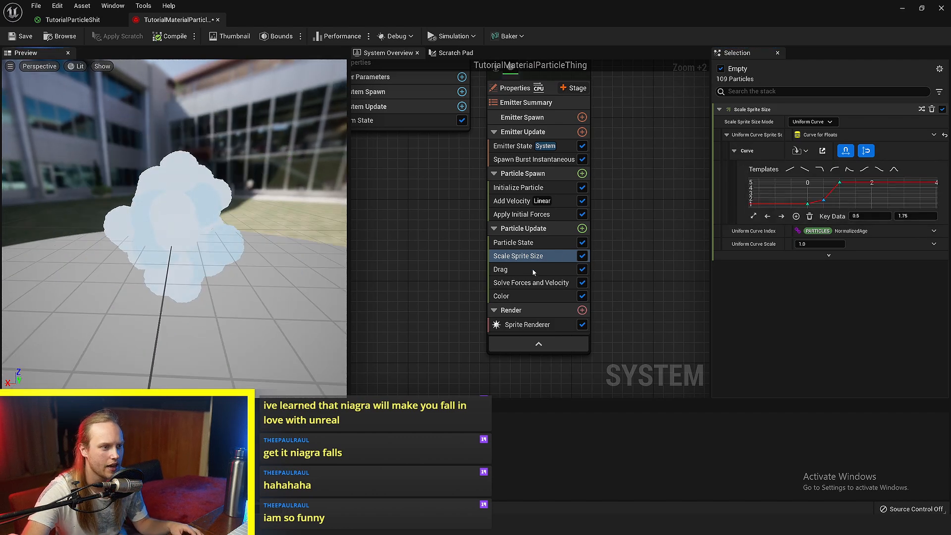
Step: Inspect the growing burst in the preview and set the Scale Sprite Size curve's end key value to 10
{"action": "left_click", "coordinate": [515, 296]}
{"action": "left_click_drag", "start_coordinate": [843, 196], "coordinate": [824, 196]}
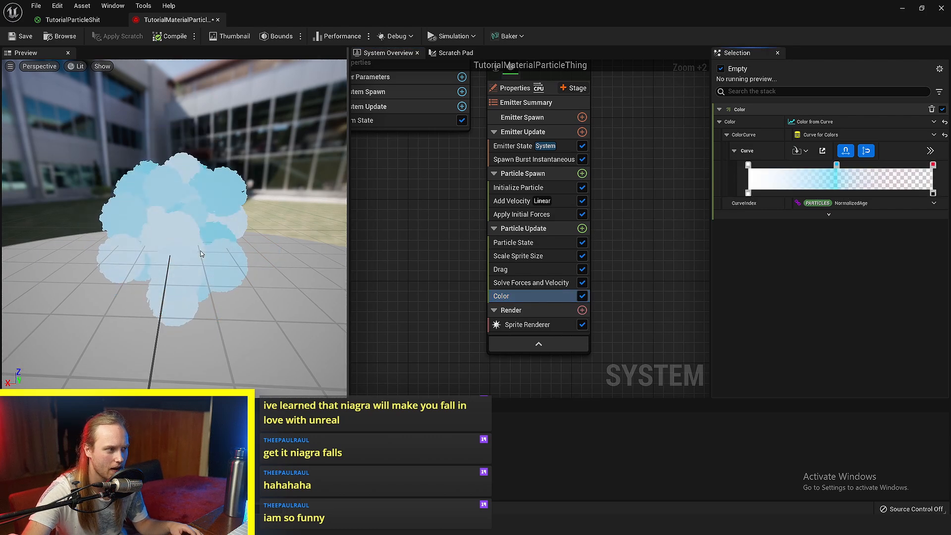
{"action": "left_click_drag", "start_coordinate": [201, 256], "coordinate": [179, 255]}
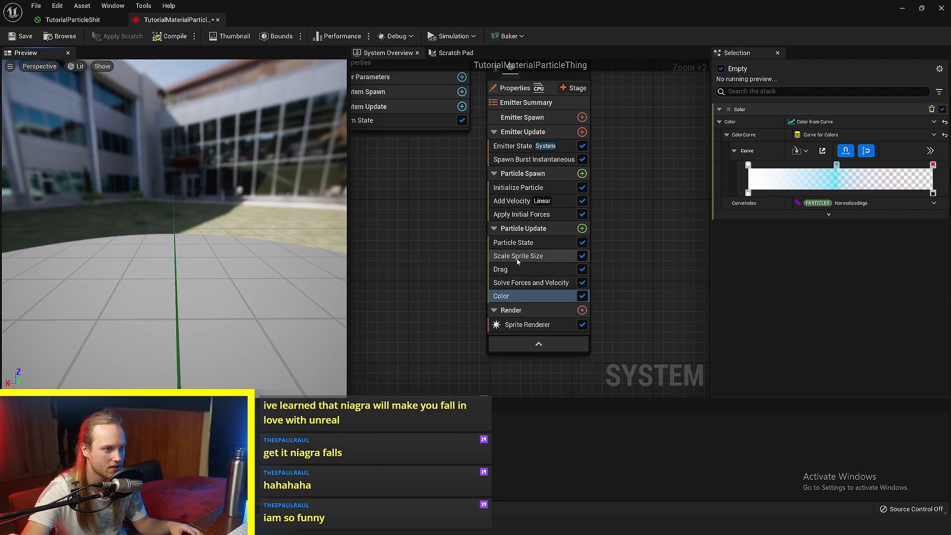
{"action": "left_click", "coordinate": [509, 282]}
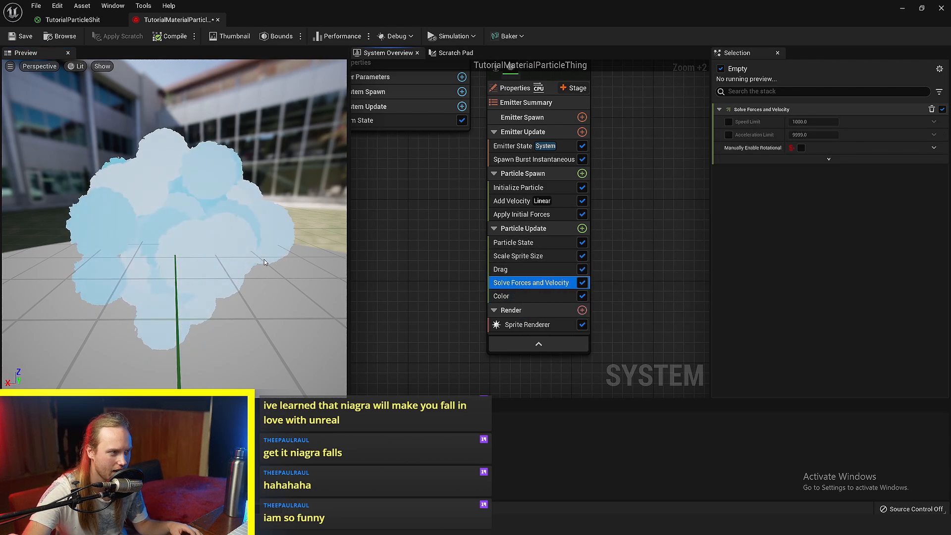
{"action": "left_click_drag", "start_coordinate": [106, 253], "coordinate": [227, 180]}
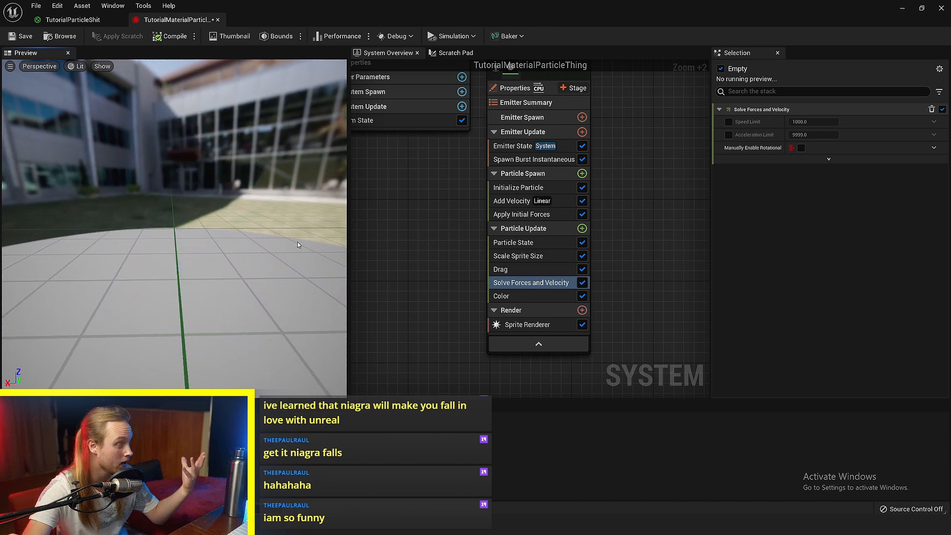
{"action": "left_click", "coordinate": [517, 258]}
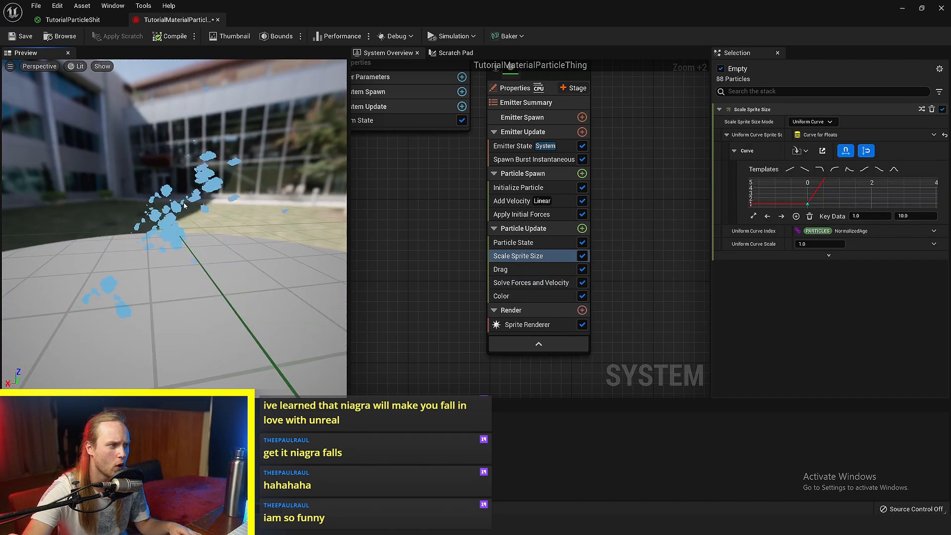
{"action": "left_click_drag", "start_coordinate": [228, 193], "coordinate": [248, 219]}
Step: In the TutorialParticleShit material, move the Particle Radius node farther away to the left of the Texture Sample
{"action": "left_click", "coordinate": [83, 24]}
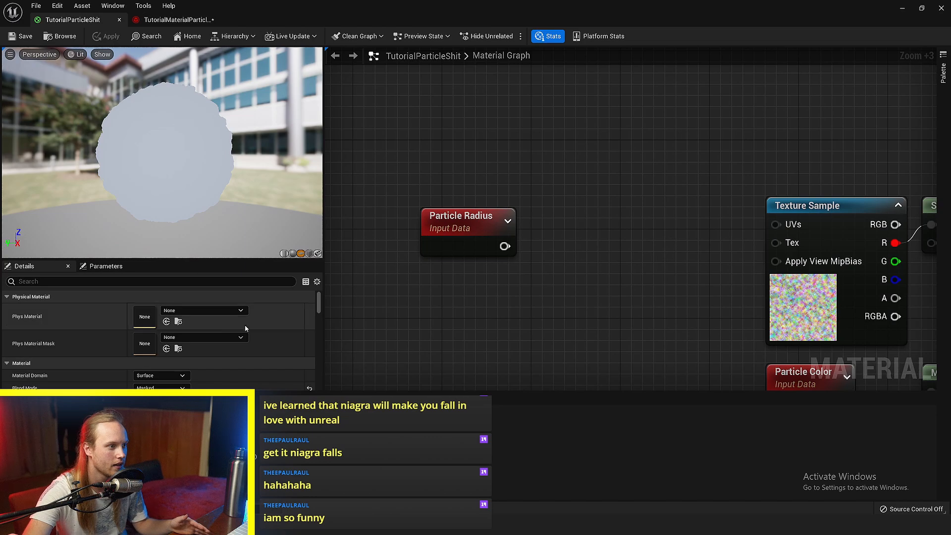
{"action": "right_click_drag", "start_coordinate": [402, 307], "coordinate": [476, 295]}
{"action": "left_click_drag", "start_coordinate": [540, 225], "coordinate": [405, 225]}
{"action": "right_click", "coordinate": [594, 180]}
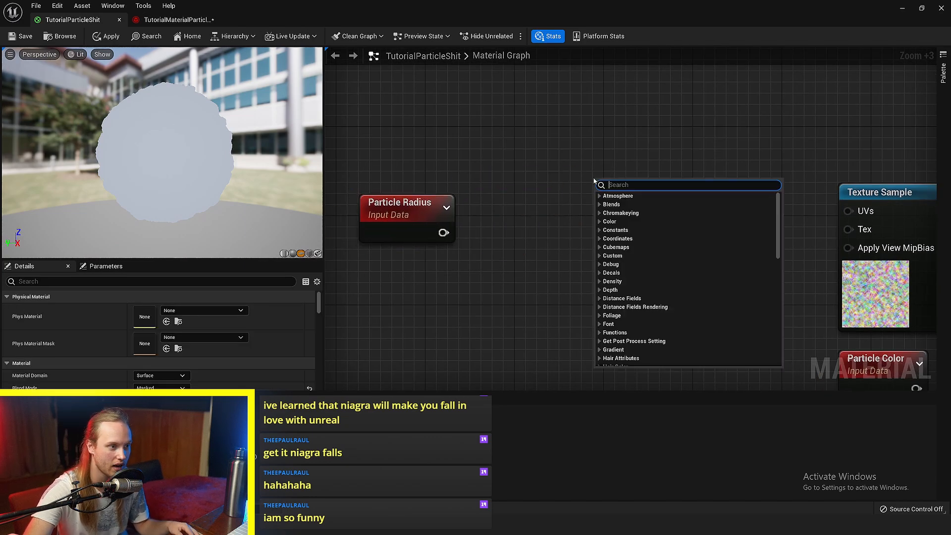
{"action": "key", "text": "Escape"}
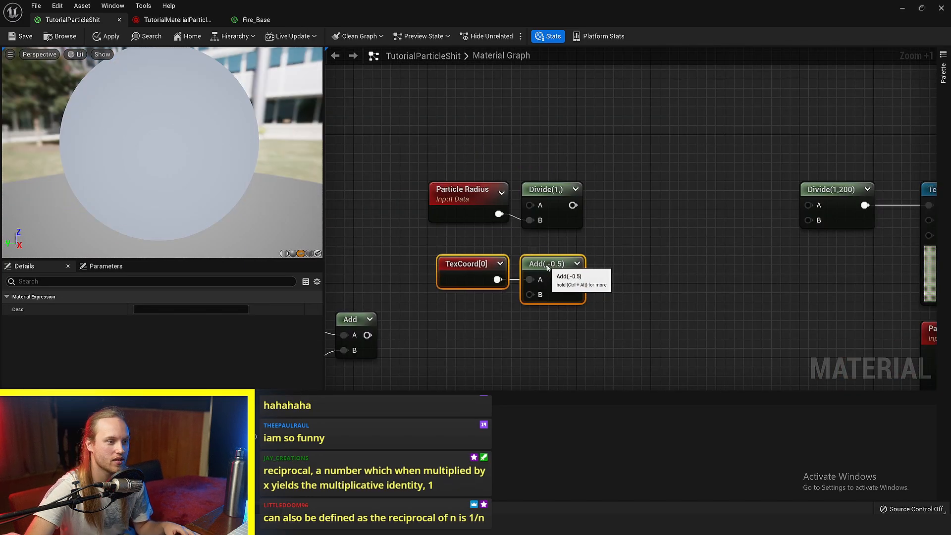
Step: Examine the Particle Radius node with its Divide(1,) node and the TexCoord[0] node with its Add(,-0.5) node
{"action": "left_click", "coordinate": [489, 159]}
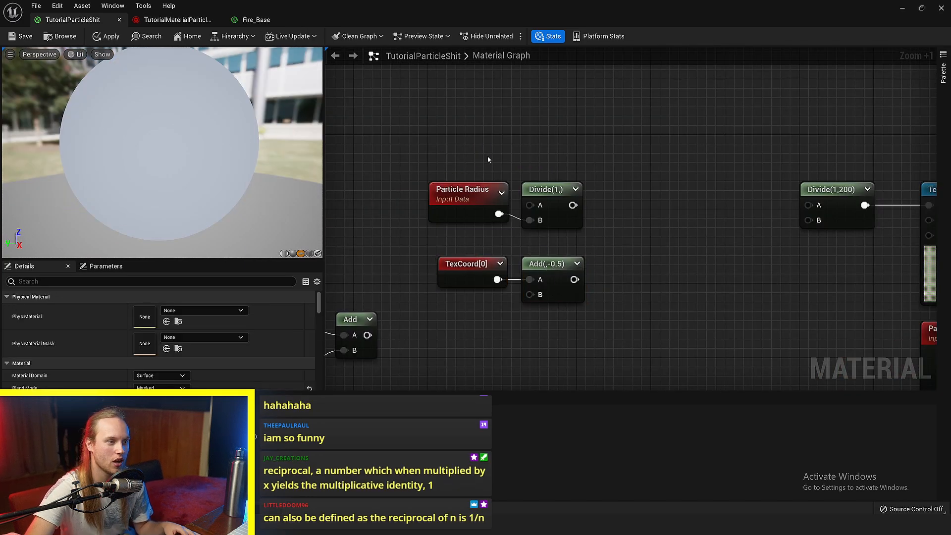
{"action": "left_click", "coordinate": [470, 190]}
{"action": "right_click_drag", "start_coordinate": [633, 169], "coordinate": [581, 157]}
{"action": "left_click", "coordinate": [581, 157]}
{"action": "left_click", "coordinate": [412, 260]}
{"action": "right_click_drag", "start_coordinate": [428, 314], "coordinate": [462, 295]}
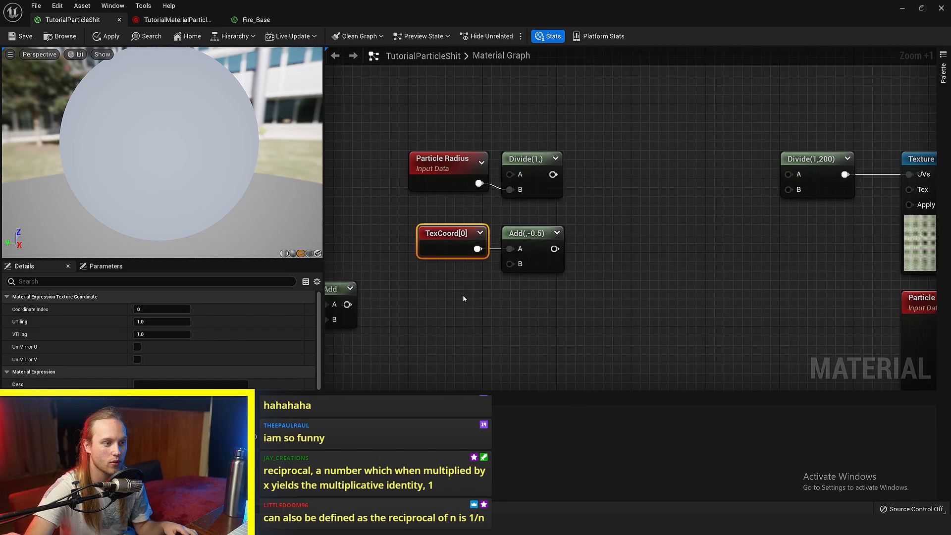
{"action": "scroll", "coordinate": [464, 296], "scroll_direction": "up", "scroll_amount": 4}
{"action": "left_click", "coordinate": [574, 224]}
{"action": "right_click_drag", "start_coordinate": [629, 222], "coordinate": [567, 250]}
{"action": "left_click", "coordinate": [566, 250]}
{"action": "left_click", "coordinate": [514, 242]}
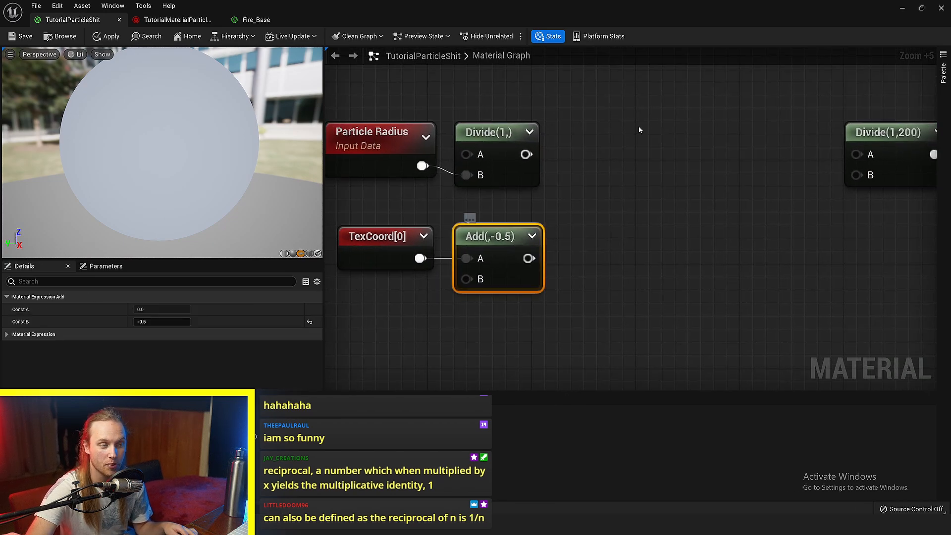
{"action": "scroll", "coordinate": [584, 195], "scroll_direction": "down", "scroll_amount": 2}
{"action": "left_click", "coordinate": [540, 256]}
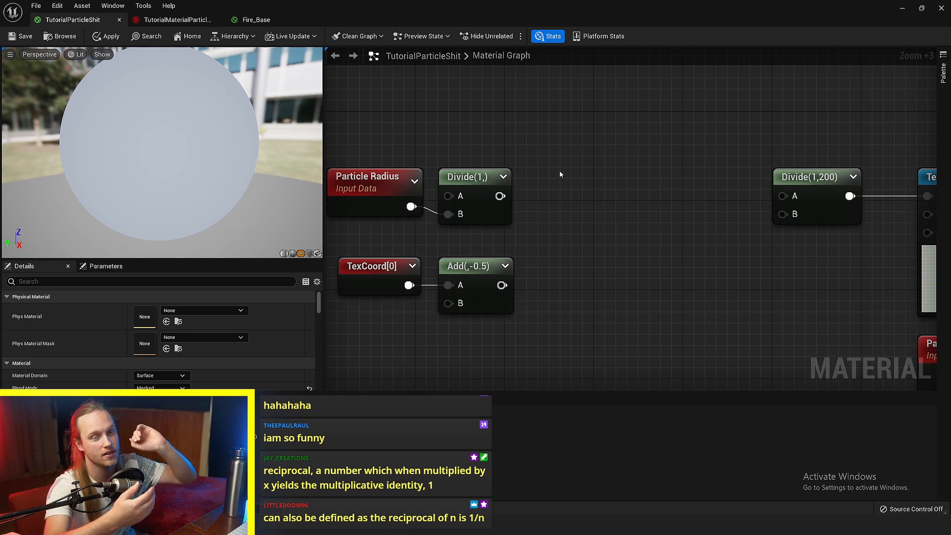
Step: Divide the Add(,-0.5) output by the Divide(1,) output with a Divide node and feed the result into input A of the divide-by-200 node
{"action": "right_click_drag", "start_coordinate": [563, 199], "coordinate": [557, 219]}
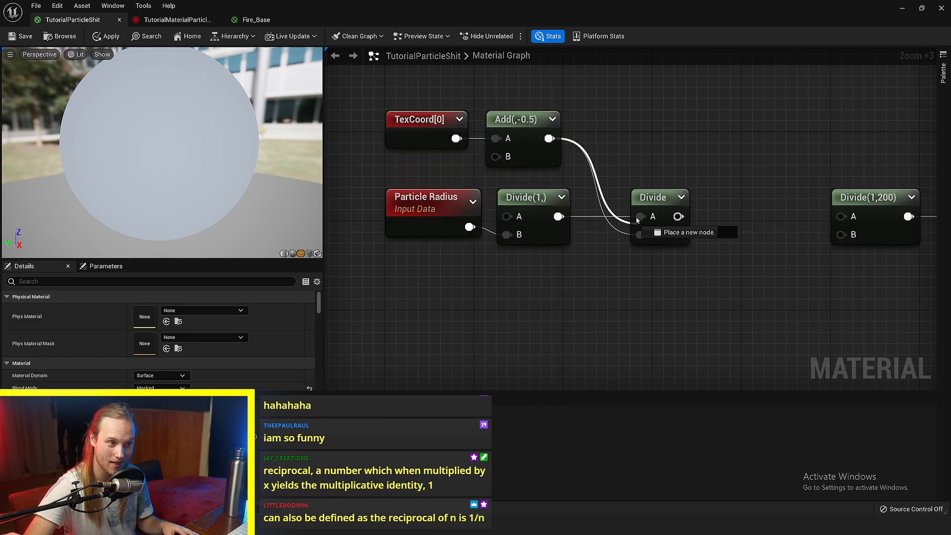
{"action": "left_click_drag", "start_coordinate": [651, 243], "coordinate": [652, 241]}
{"action": "right_click_drag", "start_coordinate": [698, 233], "coordinate": [591, 228]}
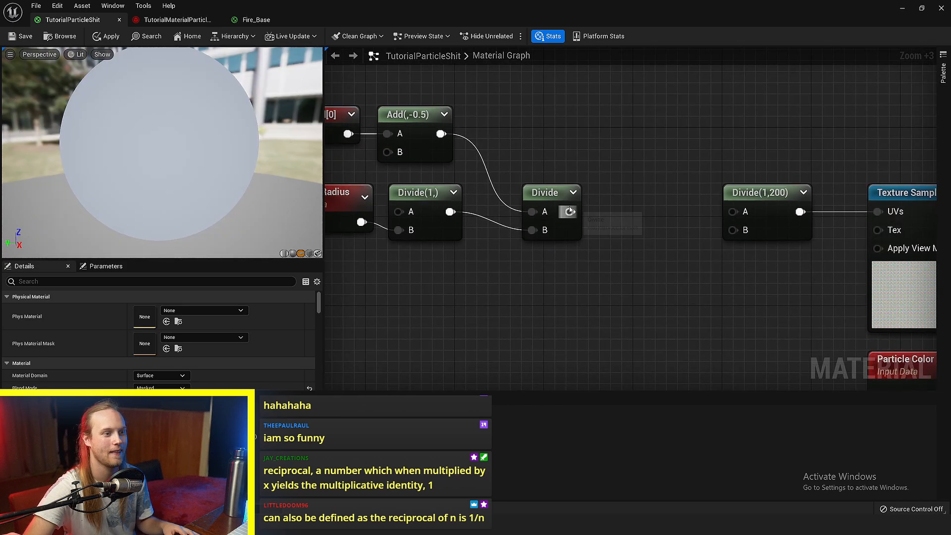
{"action": "left_click_drag", "start_coordinate": [734, 213], "coordinate": [734, 213]}
{"action": "right_click_drag", "start_coordinate": [734, 214], "coordinate": [686, 207]}
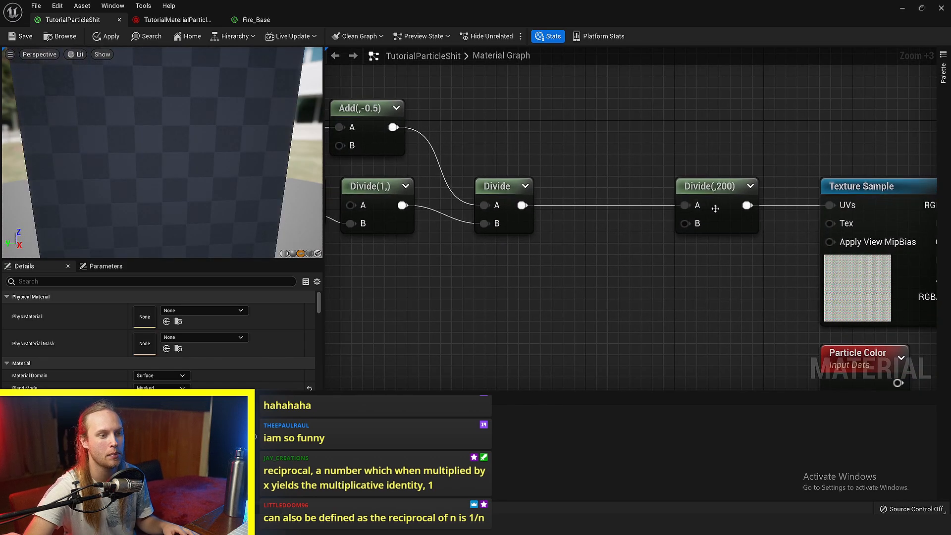
Step: Move the Divide(,200) node slightly closer to the preceding Divide node and save the material
{"action": "left_click", "coordinate": [693, 215]}
{"action": "scroll", "coordinate": [214, 188], "scroll_direction": "down", "scroll_amount": 5}
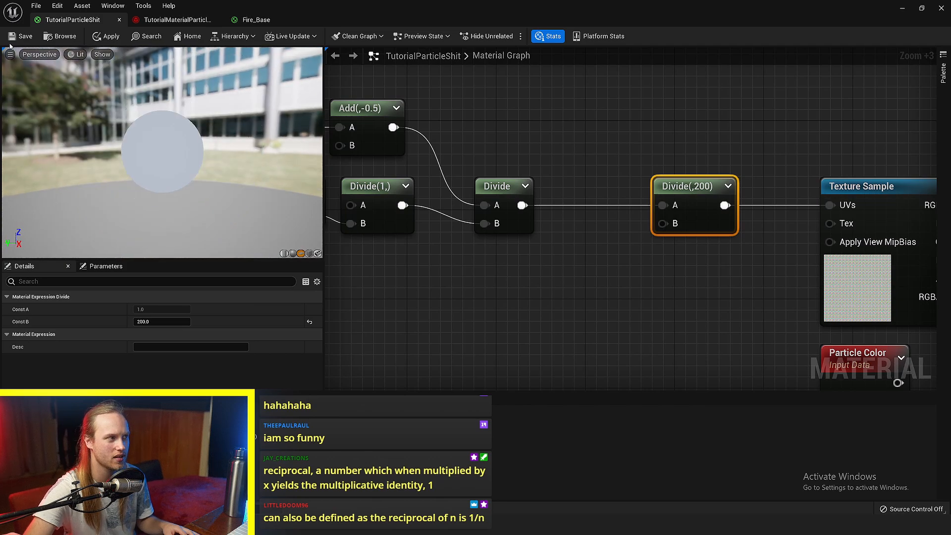
{"action": "key", "text": "ctrl+s"}
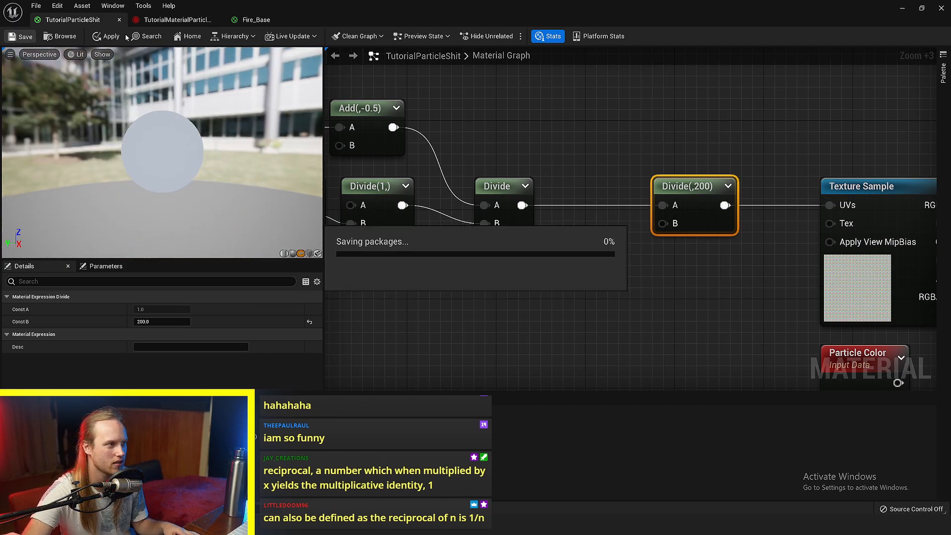
Step: In the TutorialMaterialParticleThing system, check the burst and set the Spawn Burst Instantaneous spawn count to 1
{"action": "left_click", "coordinate": [177, 20]}
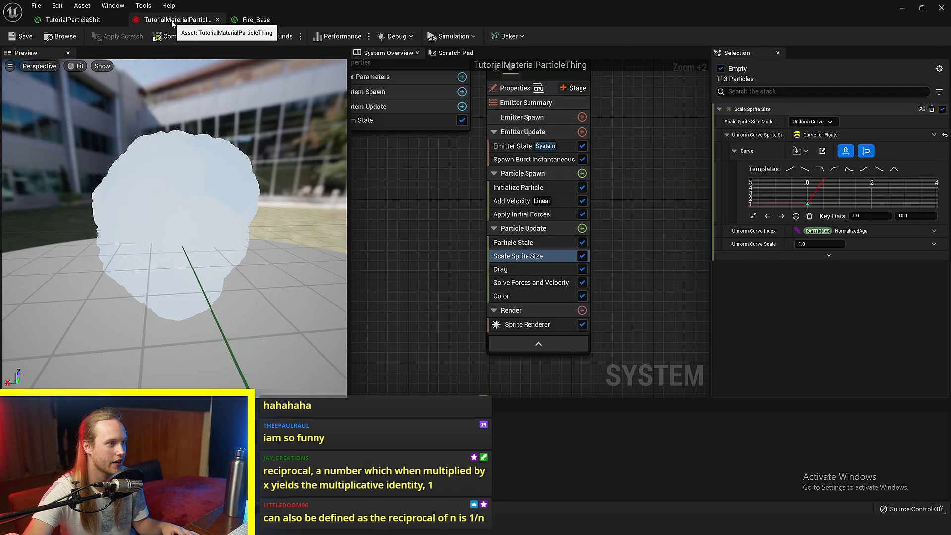
{"action": "left_click_drag", "start_coordinate": [206, 237], "coordinate": [182, 221]}
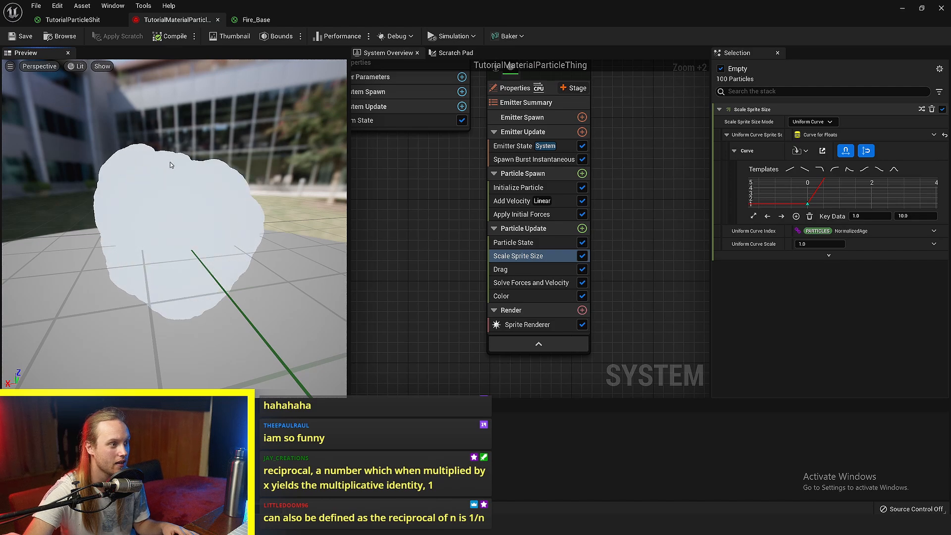
{"action": "right_click_drag", "start_coordinate": [176, 212], "coordinate": [183, 224]}
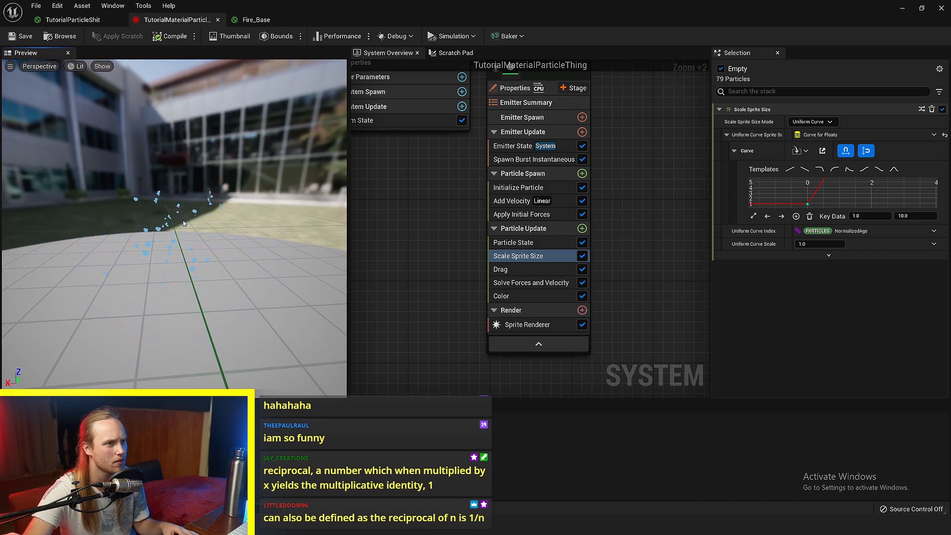
{"action": "left_click", "coordinate": [534, 159]}
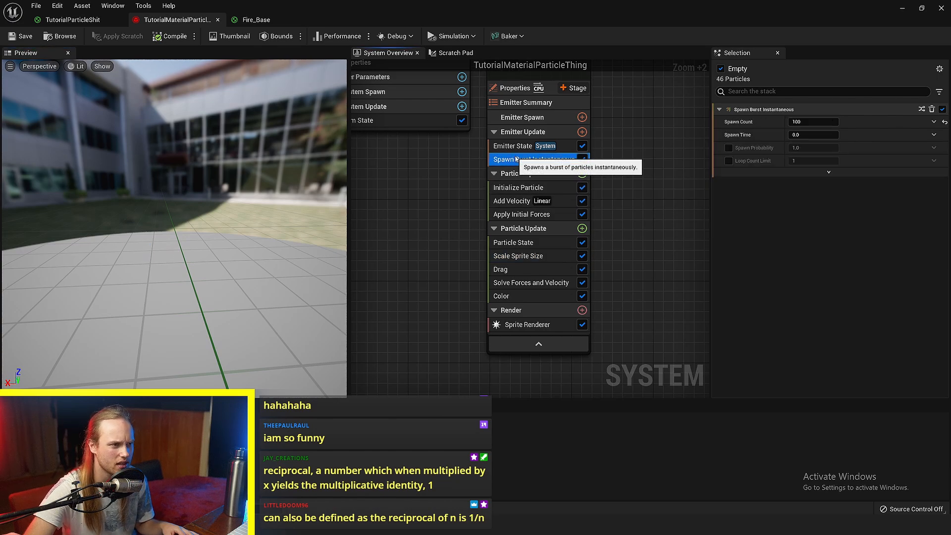
{"action": "left_click", "coordinate": [809, 122]}
{"action": "type", "text": "1"}
{"action": "key", "text": "Return"}
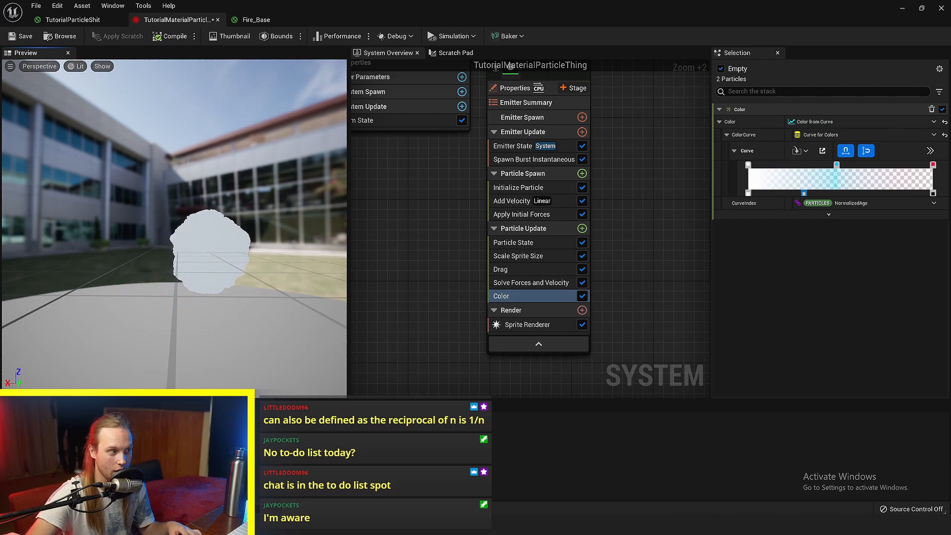
Step: Temporarily wire the noise texture's red channel into Base Color, bypass the opacity mask, save, and examine the raw noise scaling on the growing particles
{"action": "left_click_drag", "start_coordinate": [174, 227], "coordinate": [191, 238]}
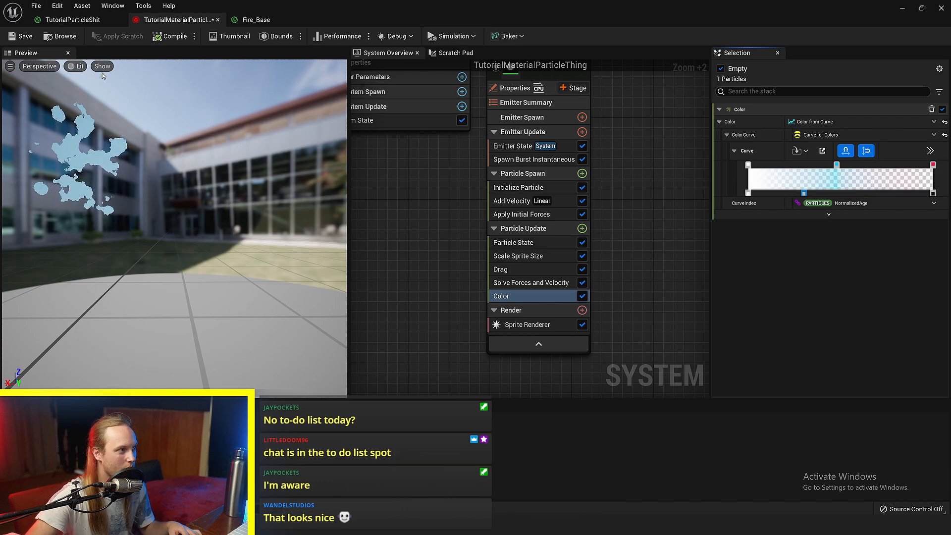
{"action": "left_click", "coordinate": [71, 20]}
{"action": "scroll", "coordinate": [599, 254], "scroll_direction": "down", "scroll_amount": 4}
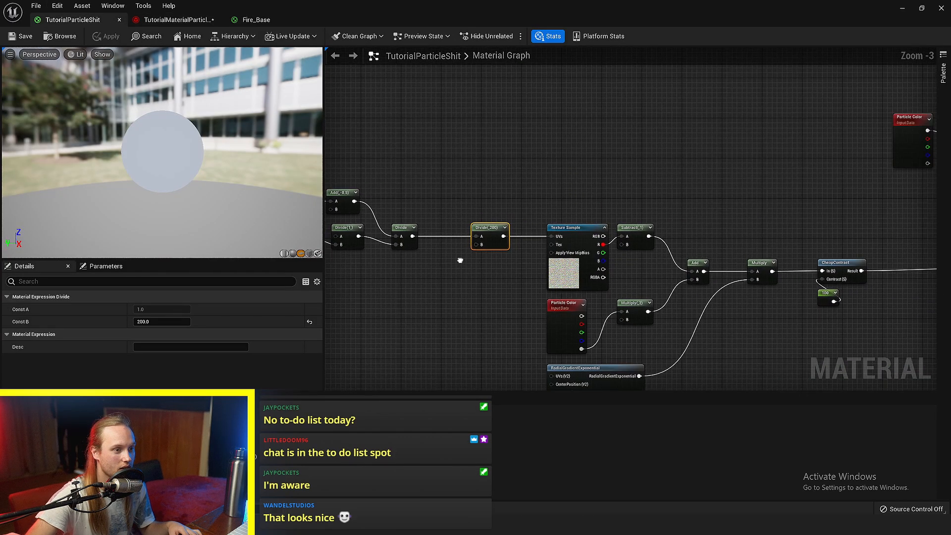
{"action": "scroll", "coordinate": [596, 285], "scroll_direction": "up", "scroll_amount": 5}
{"action": "right_click_drag", "start_coordinate": [596, 285], "coordinate": [487, 291]}
{"action": "left_click", "coordinate": [482, 272]}
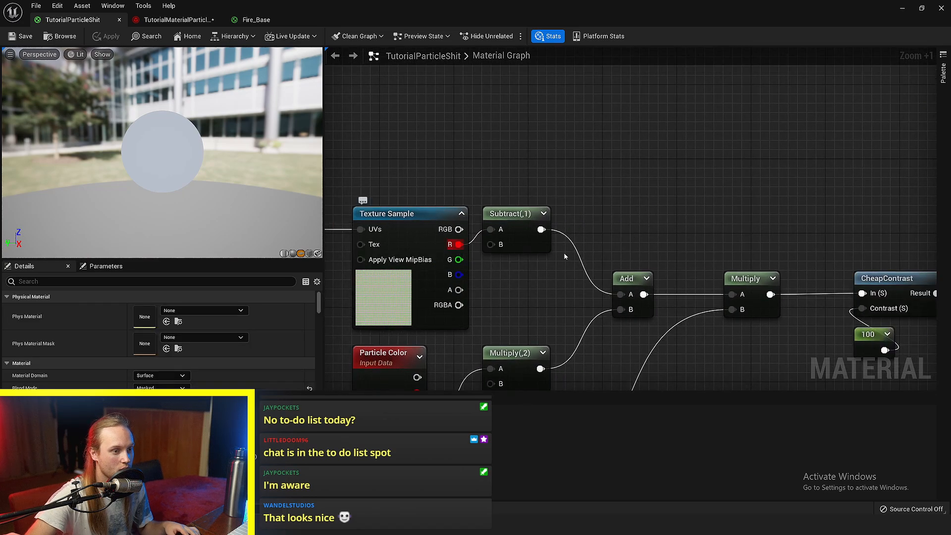
{"action": "right_click_drag", "start_coordinate": [564, 256], "coordinate": [239, 256]}
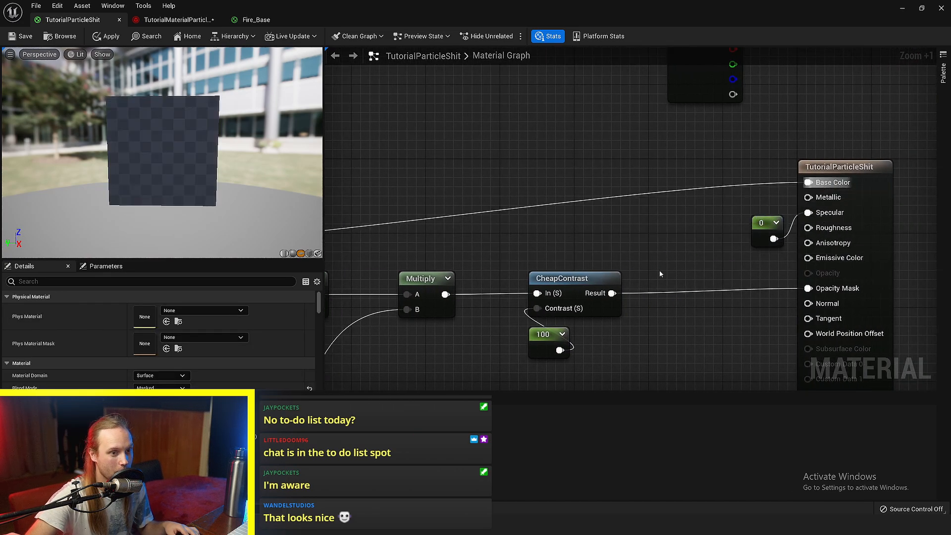
{"action": "right_click_drag", "start_coordinate": [659, 273], "coordinate": [626, 191]}
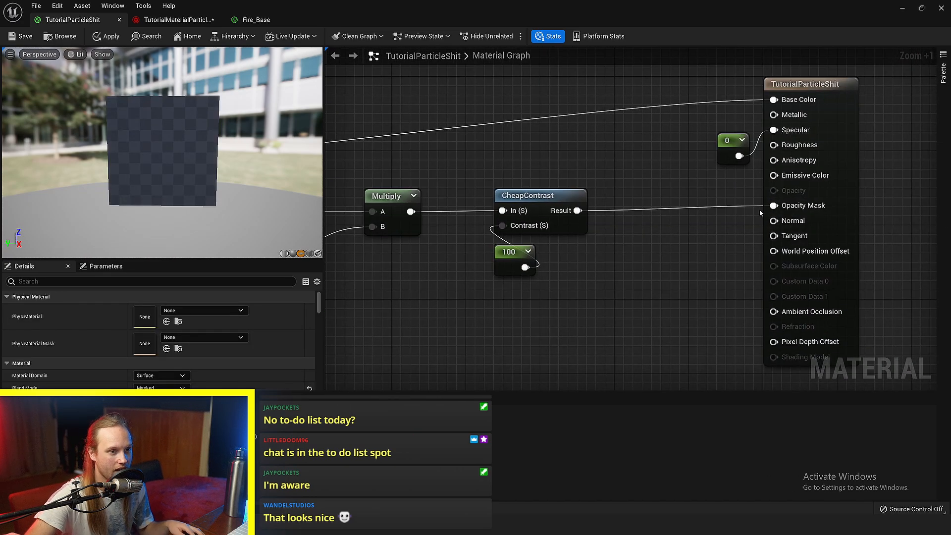
{"action": "left_click", "coordinate": [11, 39]}
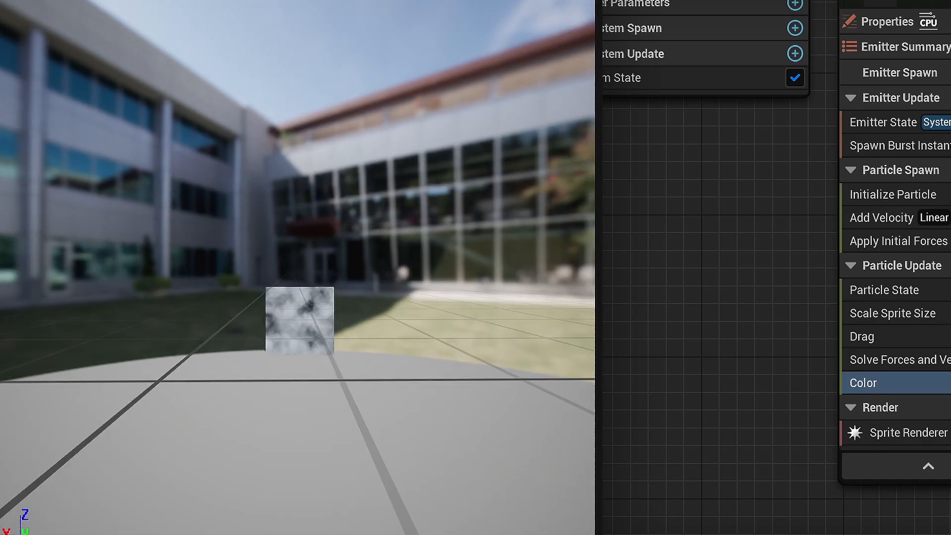
{"action": "left_click_drag", "start_coordinate": [297, 342], "coordinate": [305, 320]}
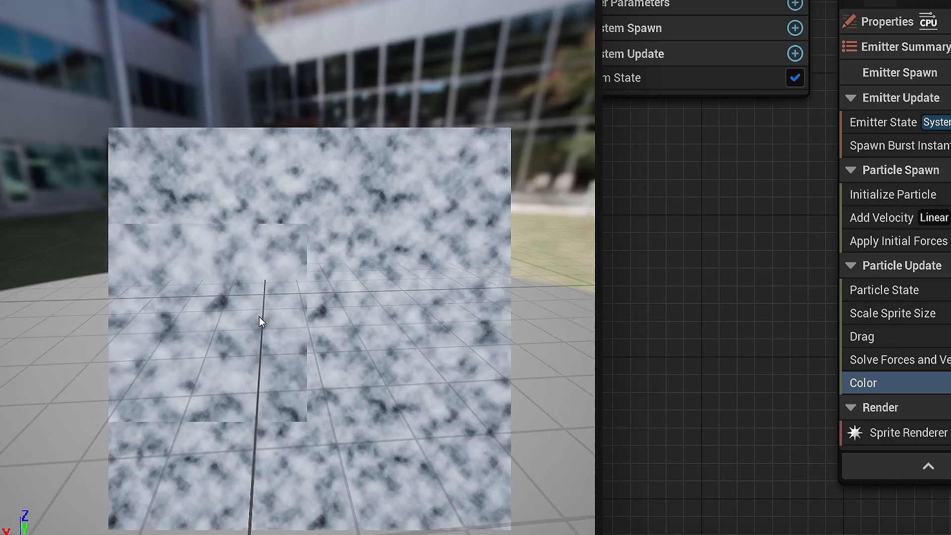
{"action": "left_click_drag", "start_coordinate": [240, 328], "coordinate": [233, 331]}
{"action": "scroll", "coordinate": [240, 327], "scroll_direction": "down", "scroll_amount": 5}
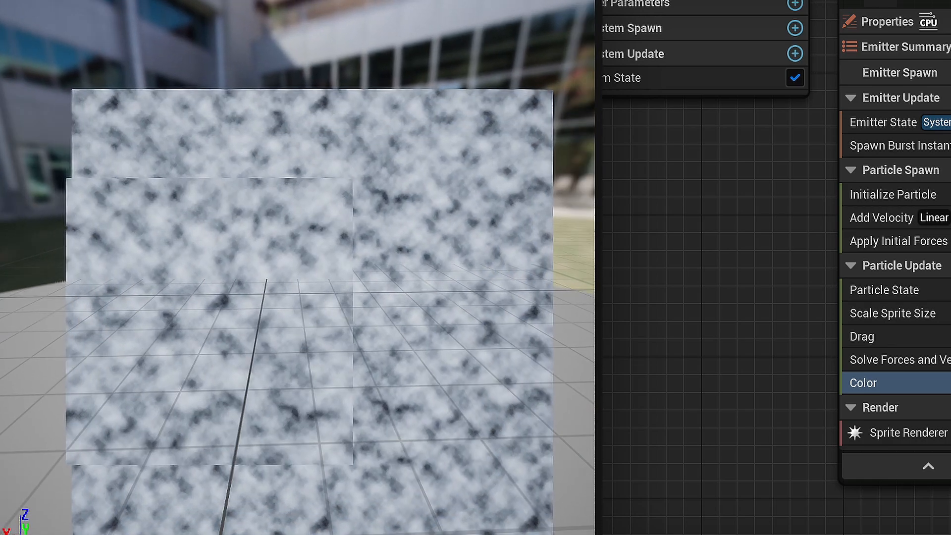
{"action": "scroll", "coordinate": [283, 2], "scroll_direction": "down", "scroll_amount": 1}
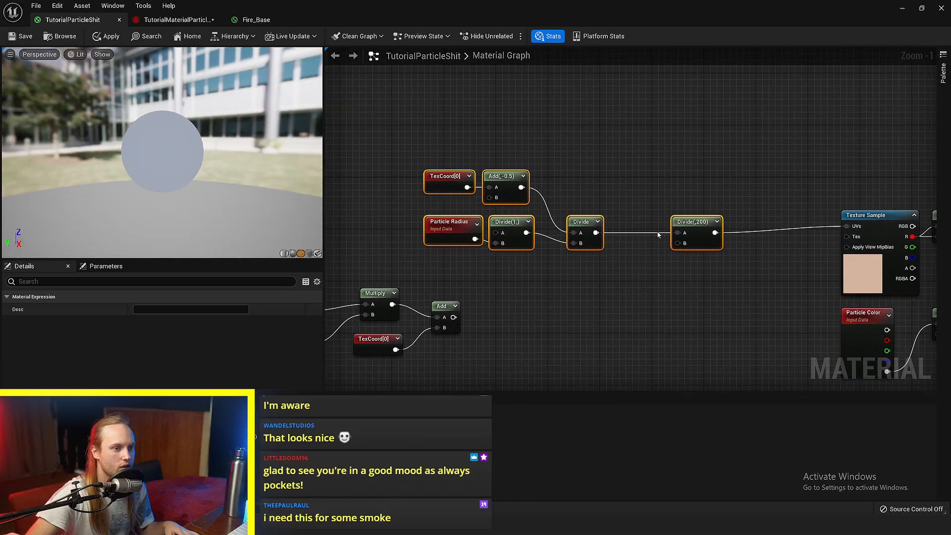
Step: Move the UV scaling chain away from the Texture Sample and place the Divide(,200) node closer to the preceding Divide node
{"action": "left_click_drag", "start_coordinate": [700, 231], "coordinate": [575, 224]}
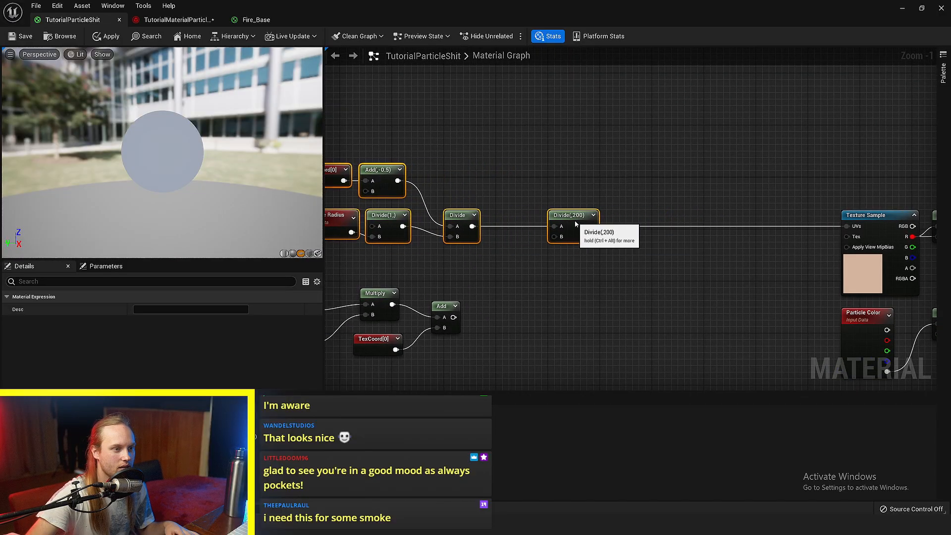
{"action": "right_click_drag", "start_coordinate": [550, 272], "coordinate": [624, 261]}
{"action": "left_click", "coordinate": [623, 261]}
{"action": "left_click_drag", "start_coordinate": [636, 228], "coordinate": [610, 228]}
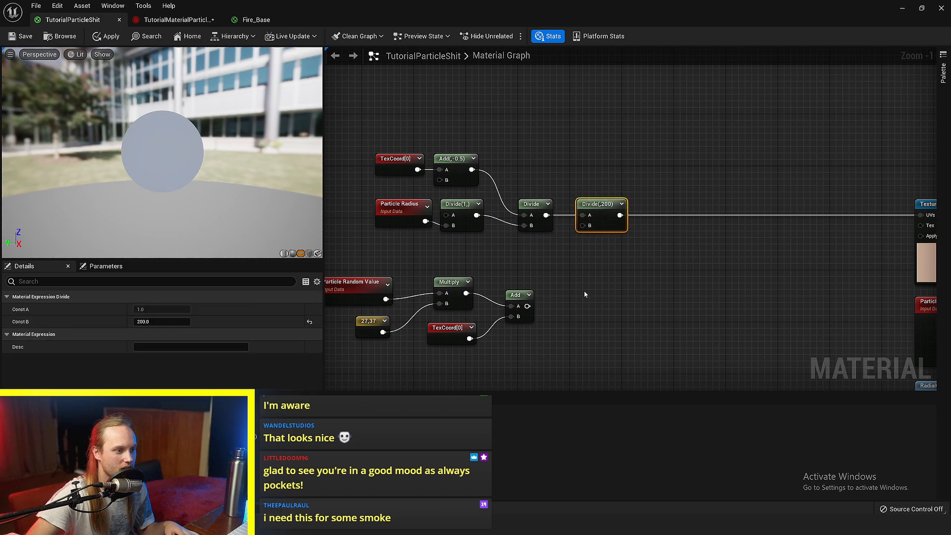
Step: Shift the Particle Random Value offset group further right and move Divide(,200) away from the Divide node to free space between them
{"action": "right_click_drag", "start_coordinate": [586, 293], "coordinate": [622, 252]}
{"action": "left_click", "coordinate": [604, 213]}
{"action": "left_click_drag", "start_coordinate": [604, 212], "coordinate": [416, 296]}
{"action": "left_click_drag", "start_coordinate": [388, 245], "coordinate": [512, 258]}
{"action": "left_click", "coordinate": [665, 227]}
{"action": "right_click_drag", "start_coordinate": [664, 227], "coordinate": [574, 238]}
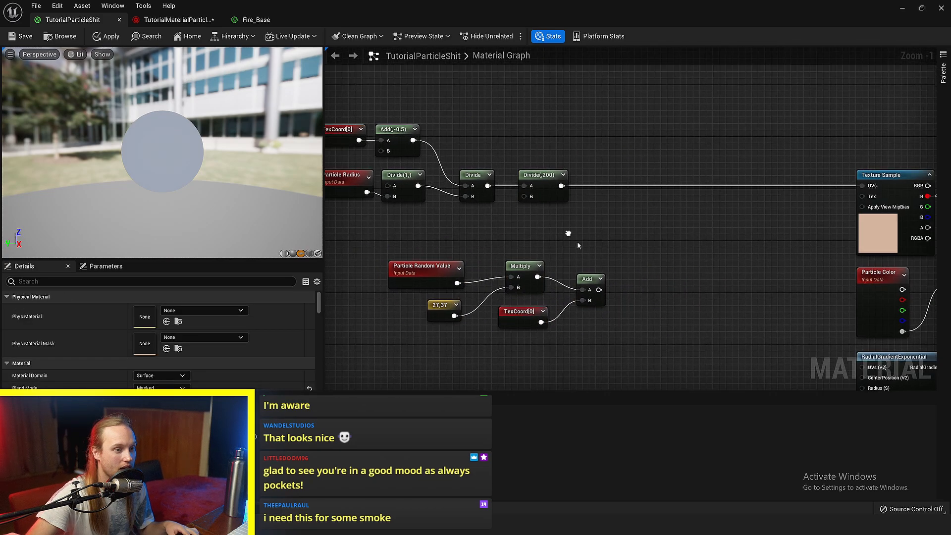
{"action": "scroll", "coordinate": [589, 284], "scroll_direction": "up", "scroll_amount": 1}
{"action": "right_click_drag", "start_coordinate": [589, 284], "coordinate": [634, 284]}
{"action": "scroll", "coordinate": [634, 285], "scroll_direction": "down", "scroll_amount": 1}
{"action": "left_click_drag", "start_coordinate": [583, 199], "coordinate": [686, 207]}
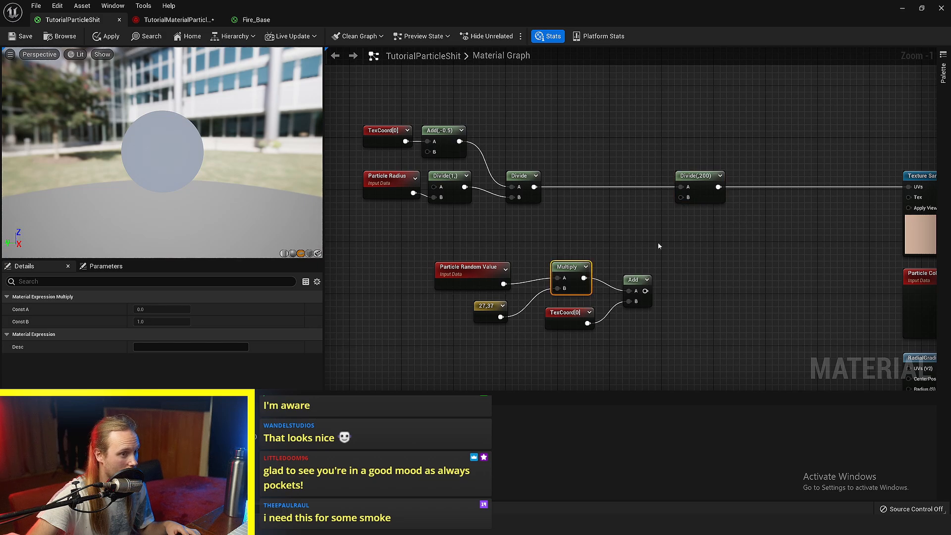
Step: Reposition the random offset group, add its Multiply output to the Divide(,200) result, feed the sum into the Texture Sample's UVs, and save the material
{"action": "left_click_drag", "start_coordinate": [658, 243], "coordinate": [479, 319]}
{"action": "left_click_drag", "start_coordinate": [482, 308], "coordinate": [470, 158]}
{"action": "right_click_drag", "start_coordinate": [602, 87], "coordinate": [492, 152]}
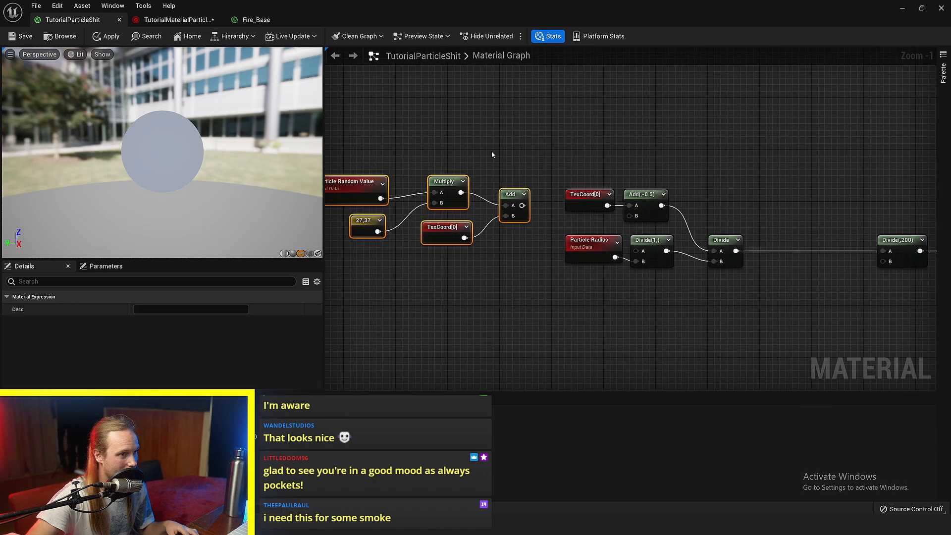
{"action": "key", "text": "ctrl+s"}
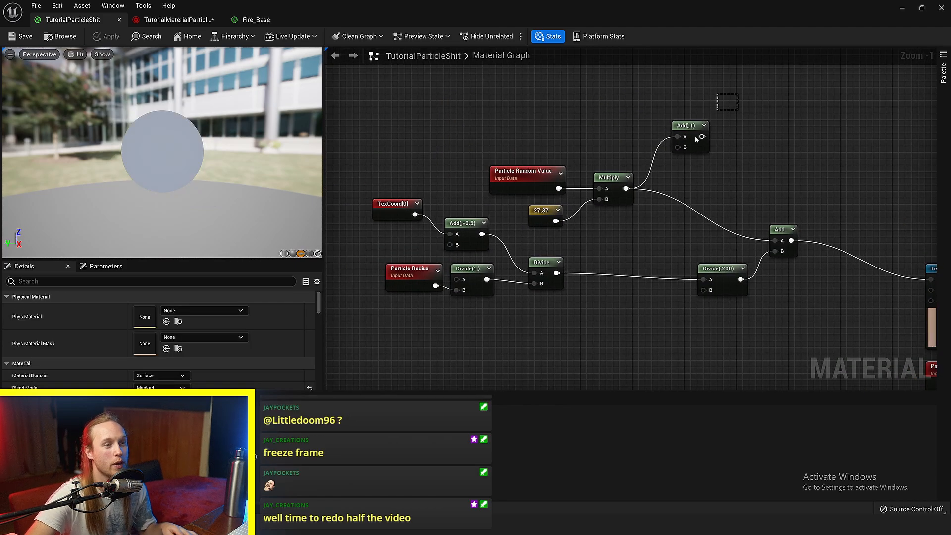
Step: Delete the unused Add(,1) node attached to the random offset's Multiply output
{"action": "left_click_drag", "start_coordinate": [695, 139], "coordinate": [693, 146]}
{"action": "right_click_drag", "start_coordinate": [695, 149], "coordinate": [645, 139]}
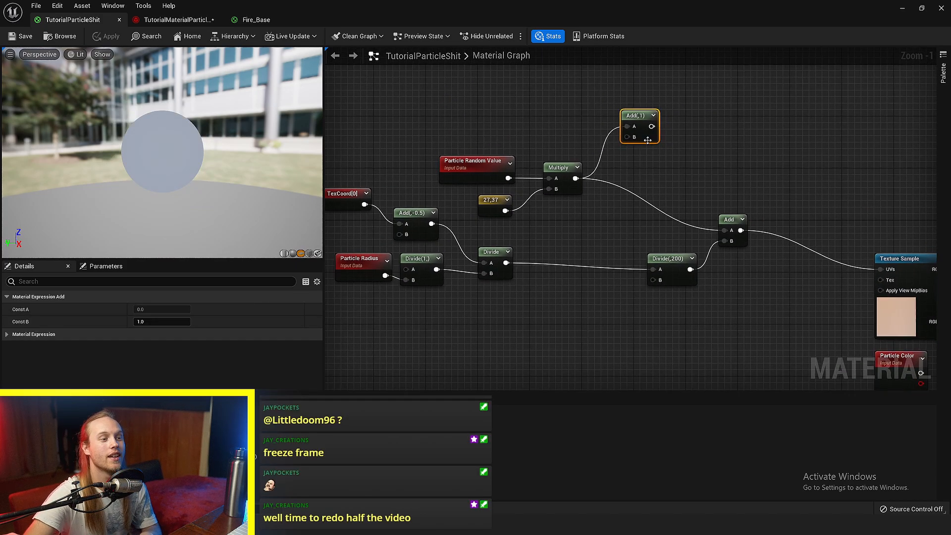
{"action": "key", "text": "Delete"}
Step: Select the Particle Random Value and 27,37 constant nodes together and tidy their placement beside the Multiply node
{"action": "left_click_drag", "start_coordinate": [593, 120], "coordinate": [532, 211]}
{"action": "right_click_drag", "start_coordinate": [532, 212], "coordinate": [540, 210]}
{"action": "scroll", "coordinate": [540, 210], "scroll_direction": "up", "scroll_amount": 1}
{"action": "left_click_drag", "start_coordinate": [576, 112], "coordinate": [545, 218]}
{"action": "right_click_drag", "start_coordinate": [550, 221], "coordinate": [526, 225]}
{"action": "scroll", "coordinate": [610, 210], "scroll_direction": "up", "scroll_amount": 2}
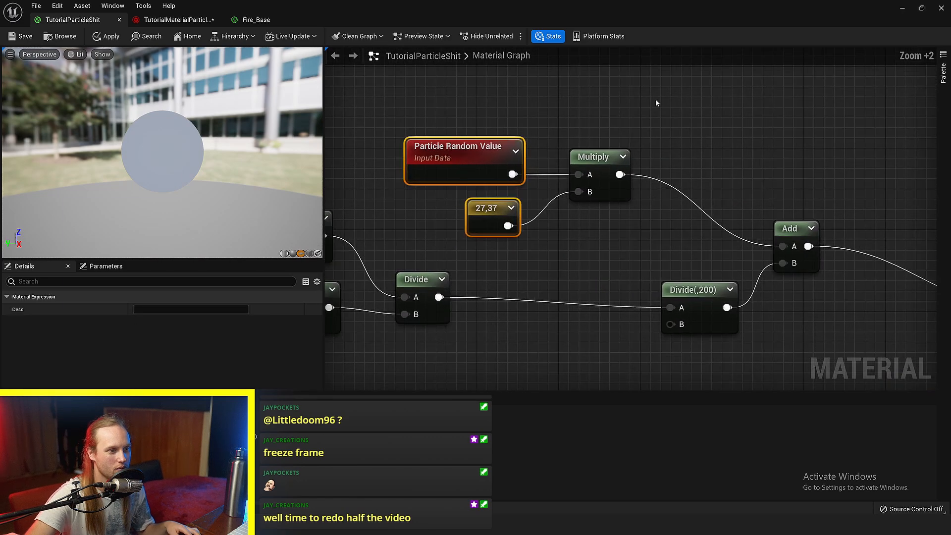
{"action": "mouse_move", "coordinate": [490, 221]}
{"action": "left_mouse_down"}
{"action": "mouse_move", "coordinate": [482, 240]}
{"action": "mouse_move", "coordinate": [491, 231]}
{"action": "left_mouse_up"}
{"action": "left_click", "coordinate": [516, 261]}
{"action": "right_click_drag", "start_coordinate": [516, 260], "coordinate": [611, 232]}
{"action": "scroll", "coordinate": [611, 232], "scroll_direction": "down", "scroll_amount": 3}
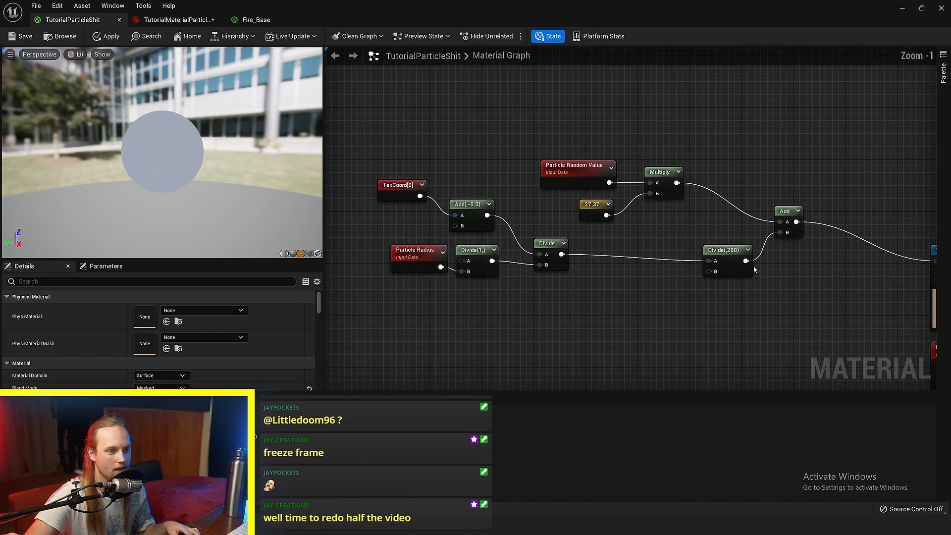
Step: Align TexCoord[0] and Add(,-0.5) with the Divide node, place Particle Radius and Divide(1,) below them, and save the material
{"action": "left_click_drag", "start_coordinate": [731, 260], "coordinate": [626, 253]}
{"action": "right_click_drag", "start_coordinate": [606, 247], "coordinate": [648, 246]}
{"action": "left_click_drag", "start_coordinate": [447, 281], "coordinate": [445, 321]}
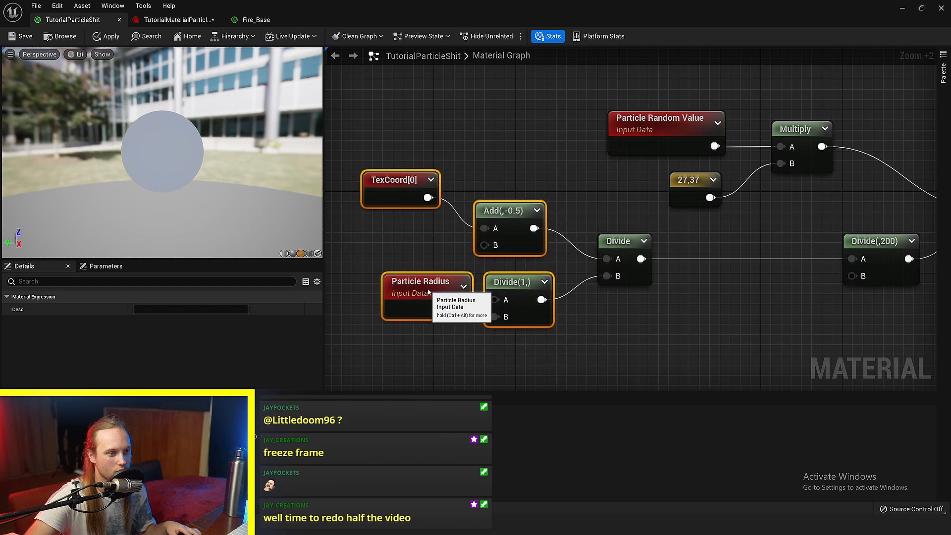
{"action": "left_click", "coordinate": [664, 322]}
{"action": "left_click_drag", "start_coordinate": [610, 302], "coordinate": [473, 339]}
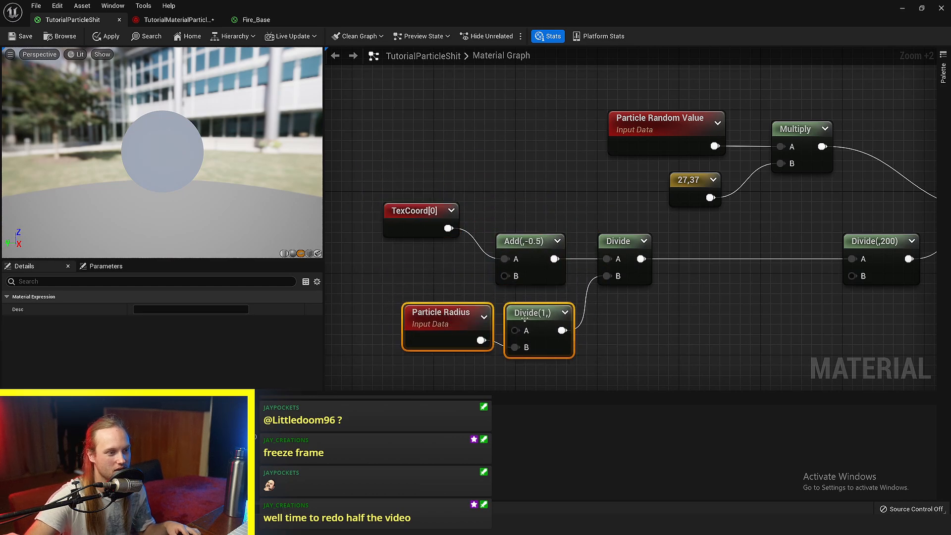
{"action": "left_click_drag", "start_coordinate": [526, 314], "coordinate": [515, 314]}
{"action": "left_click", "coordinate": [638, 320]}
{"action": "left_click", "coordinate": [414, 216]}
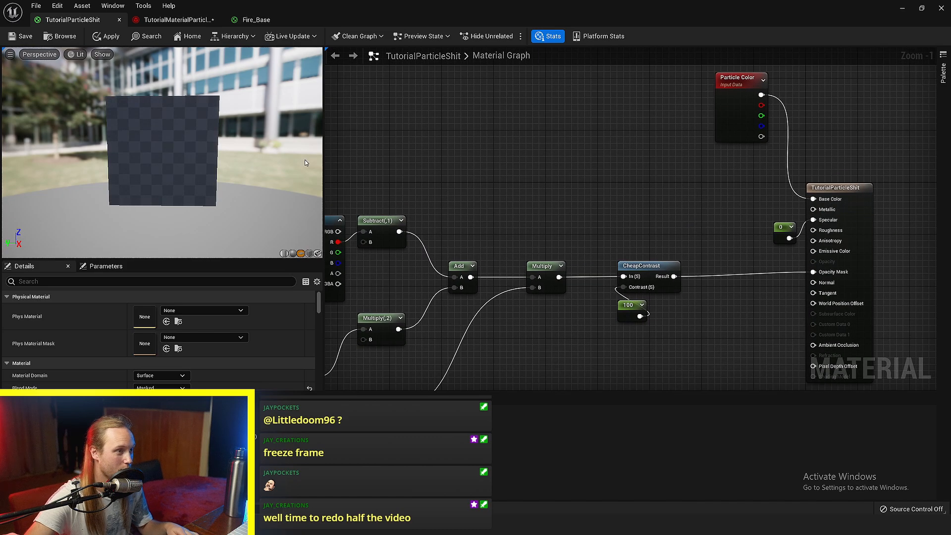
{"action": "key", "text": "ctrl+s"}
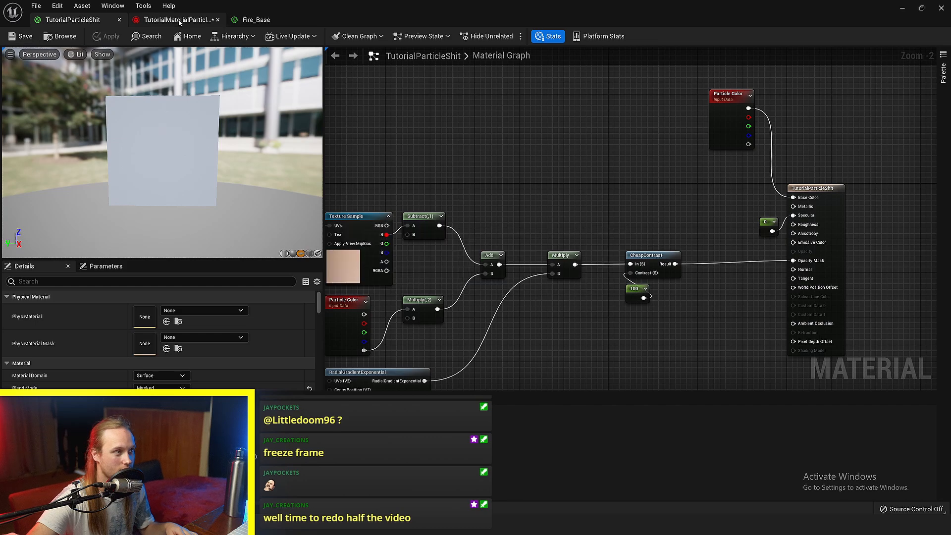
Step: In the TutorialMaterialParticleThing system, recolor the Color module's gradient from a bright yellow first key to a red key about a third along, and save
{"action": "left_click", "coordinate": [179, 20]}
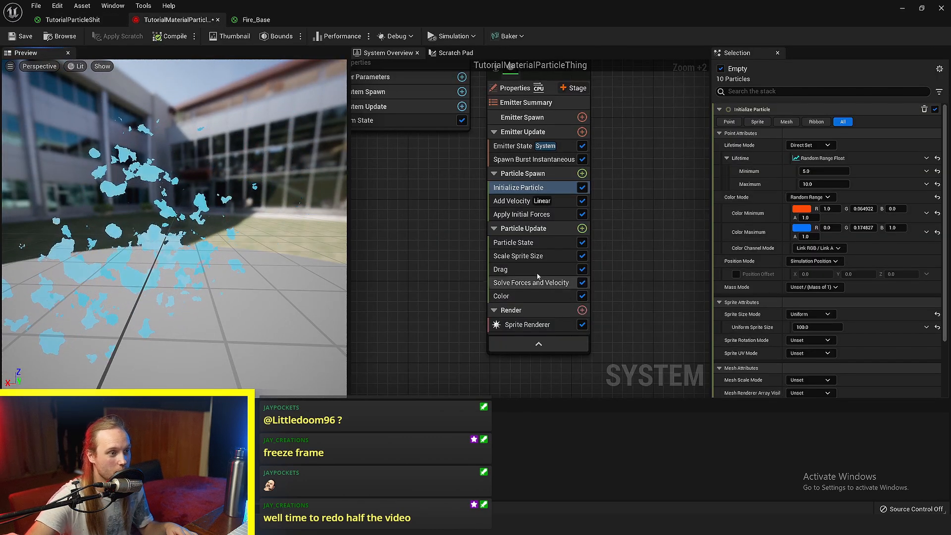
{"action": "left_click", "coordinate": [532, 297]}
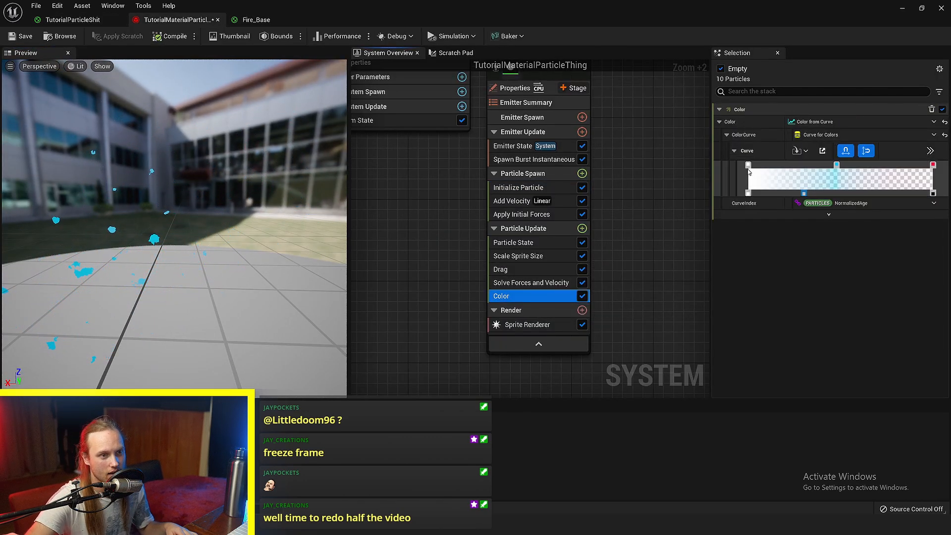
{"action": "left_click", "coordinate": [747, 165]}
{"action": "double_click", "coordinate": [747, 166]}
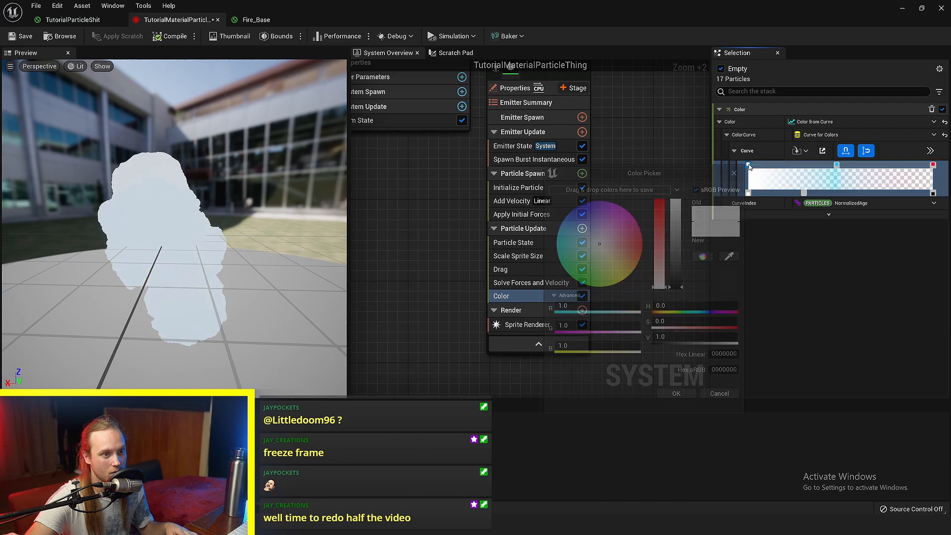
{"action": "left_click", "coordinate": [634, 277]}
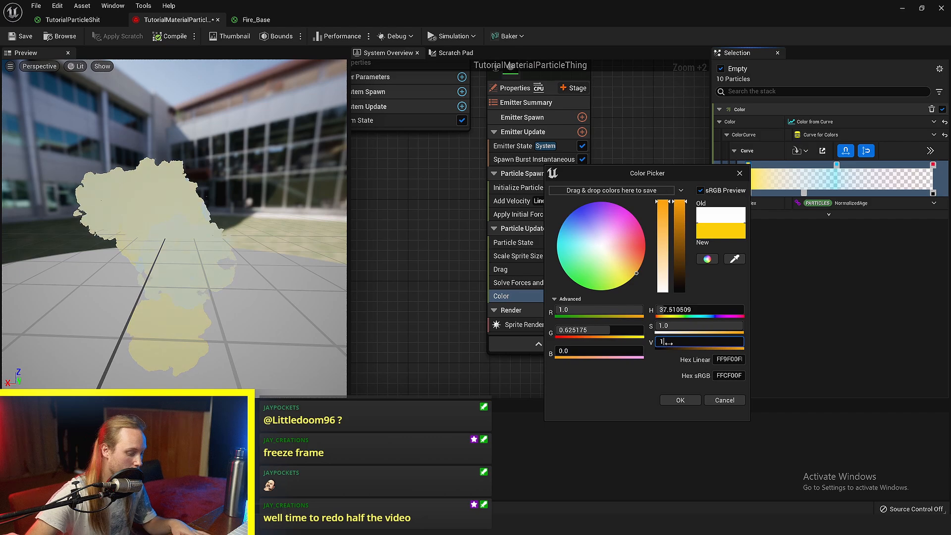
{"action": "left_click", "coordinate": [678, 400]}
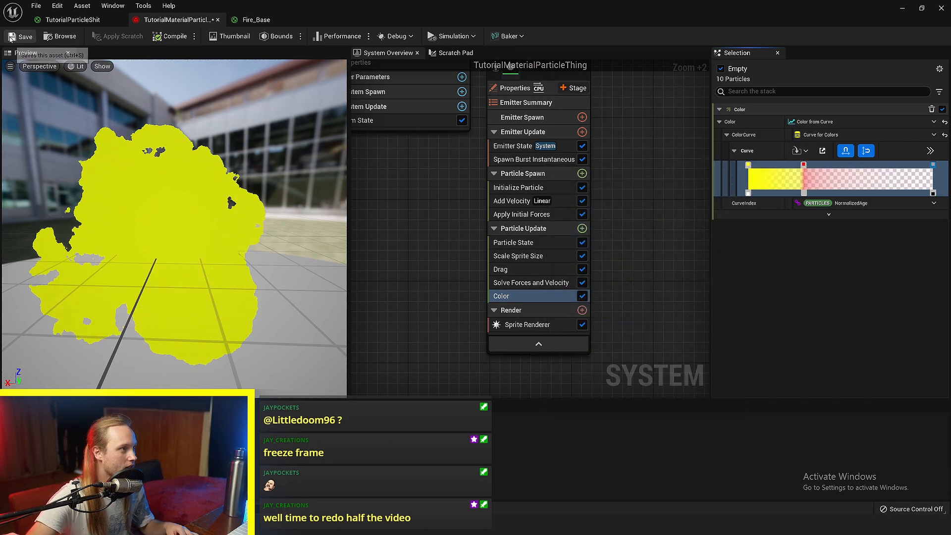
{"action": "left_click", "coordinate": [14, 38]}
Step: In the TutorialParticleShit material, connect the Particle Color output to Emissive Color as well and save
{"action": "left_click", "coordinate": [73, 20]}
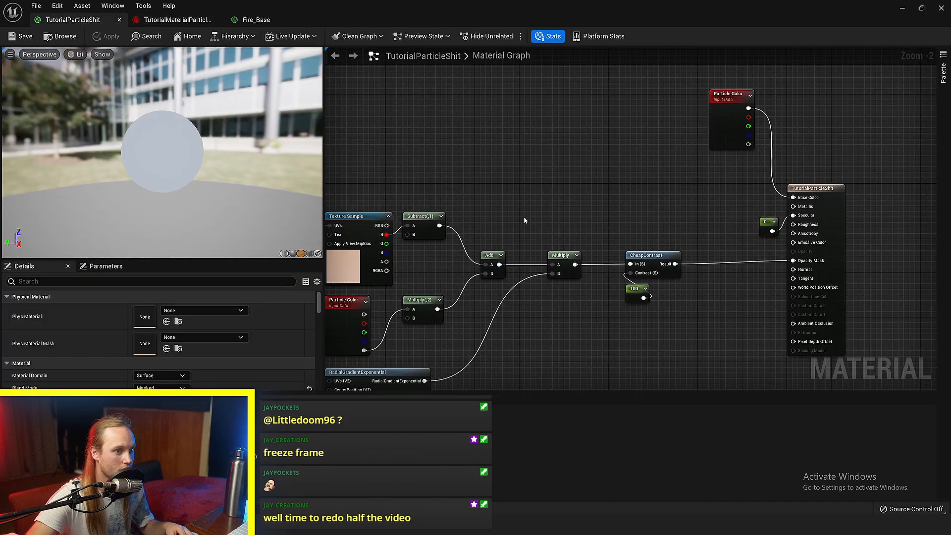
{"action": "scroll", "coordinate": [523, 216], "scroll_direction": "up", "scroll_amount": 3}
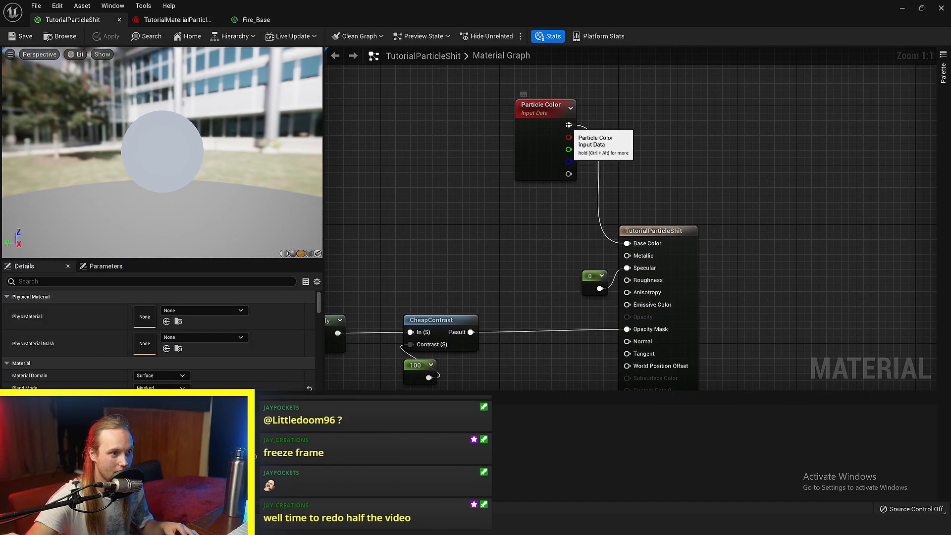
{"action": "left_click_drag", "start_coordinate": [568, 125], "coordinate": [627, 304]}
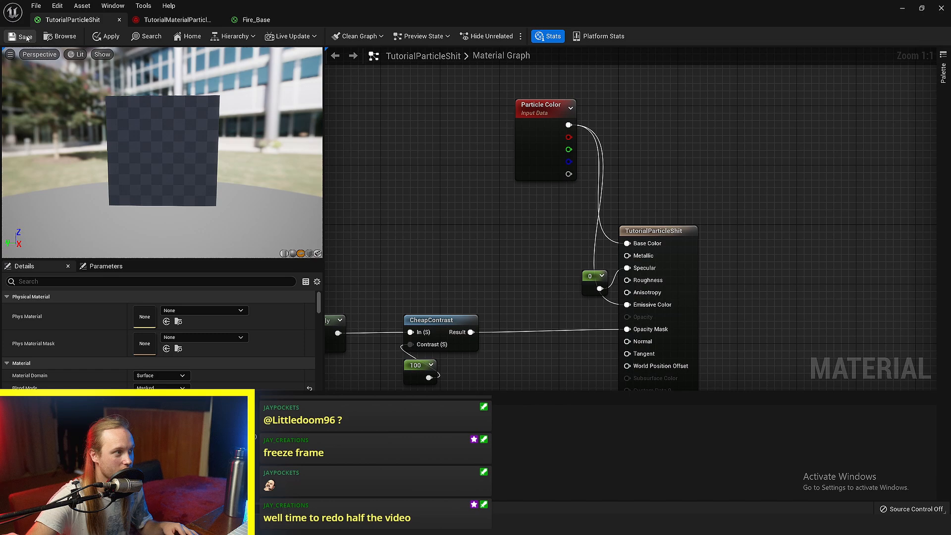
{"action": "left_click", "coordinate": [23, 37]}
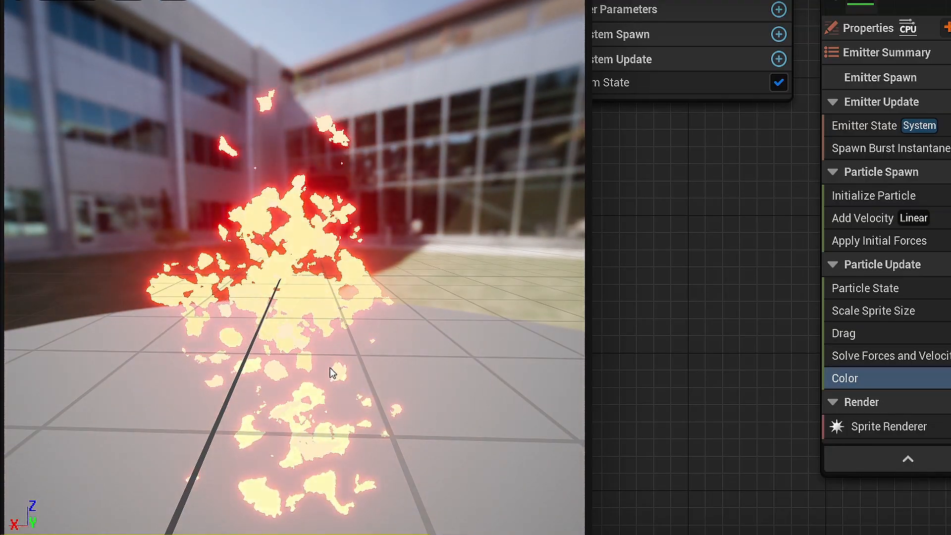
Step: In the TutorialMaterialParticleThing system, check the glowing burst from several angles and set the Spawn Burst Instantaneous spawn count to 100
{"action": "left_click_drag", "start_coordinate": [332, 373], "coordinate": [335, 372]}
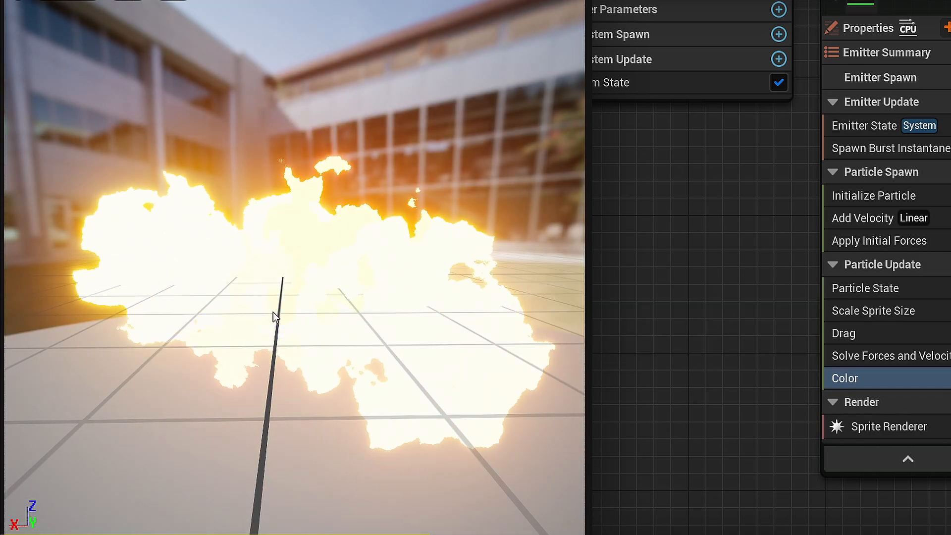
{"action": "mouse_move", "coordinate": [390, 421]}
{"action": "left_mouse_down"}
{"action": "mouse_move", "coordinate": [425, 421]}
{"action": "mouse_move", "coordinate": [378, 420]}
{"action": "left_mouse_up"}
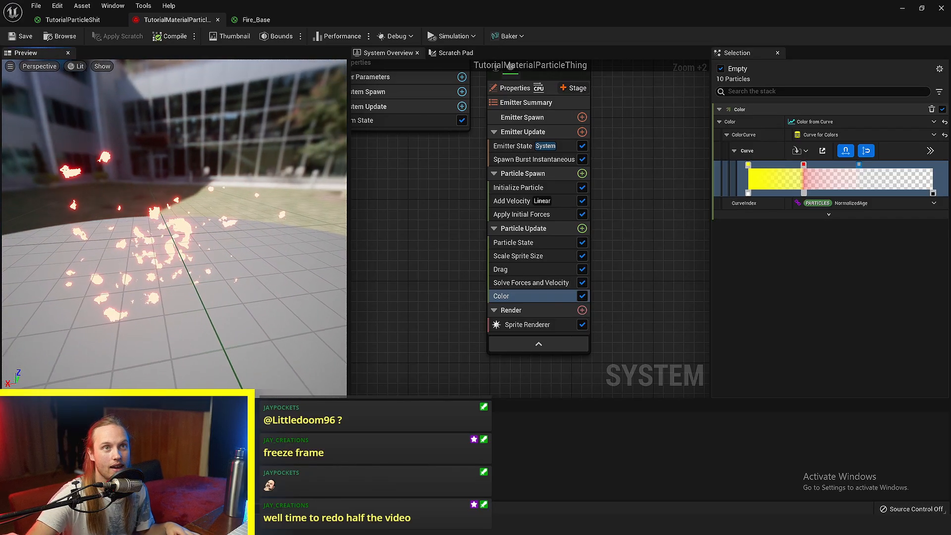
{"action": "left_click_drag", "start_coordinate": [297, 233], "coordinate": [282, 233]}
{"action": "left_click_drag", "start_coordinate": [242, 260], "coordinate": [233, 247]}
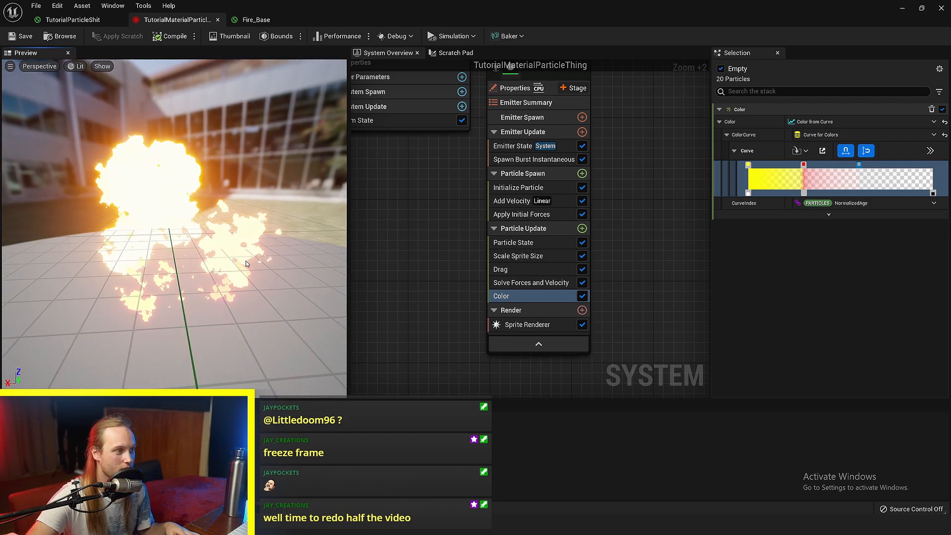
{"action": "left_click", "coordinate": [533, 158]}
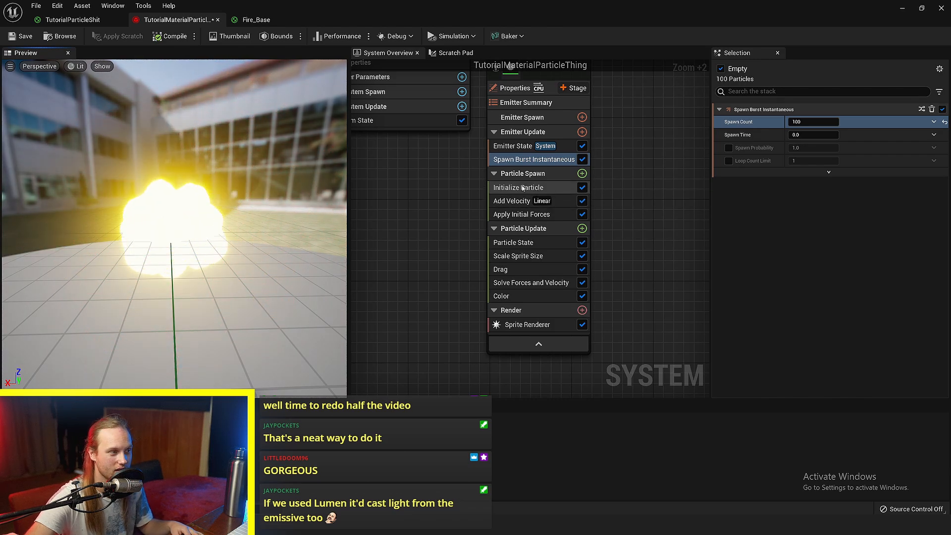
Step: In the TutorialParticleShit material, move the Particle Color node farther away from the material output node to free up graph space
{"action": "left_click", "coordinate": [500, 269]}
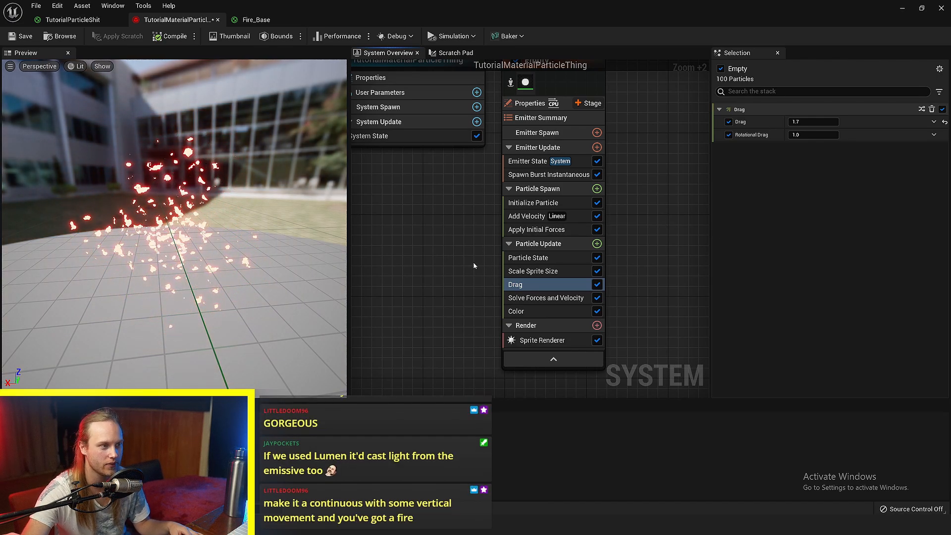
{"action": "left_click", "coordinate": [90, 19]}
{"action": "right_click_drag", "start_coordinate": [497, 178], "coordinate": [566, 224]}
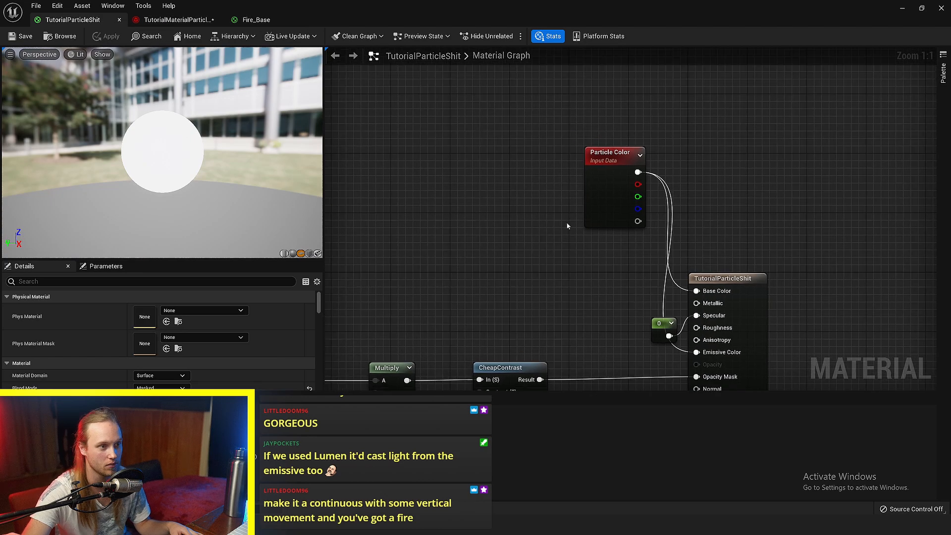
{"action": "left_click_drag", "start_coordinate": [636, 208], "coordinate": [521, 185]}
{"action": "right_click_drag", "start_coordinate": [414, 204], "coordinate": [483, 242]}
Step: Add a Dynamic Parameter node to the graph and place it beside the Particle Color node
{"action": "right_click", "coordinate": [449, 187]}
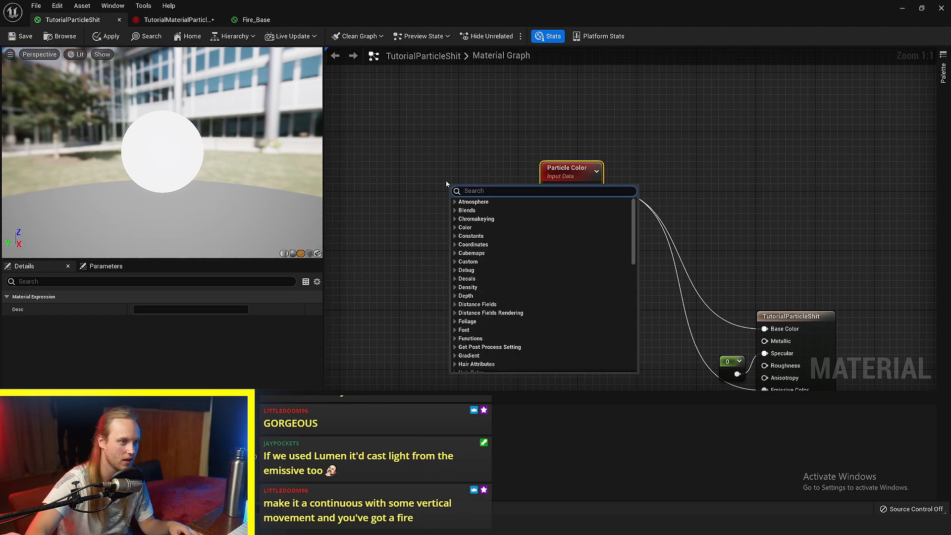
{"action": "type", "text": "particle"}
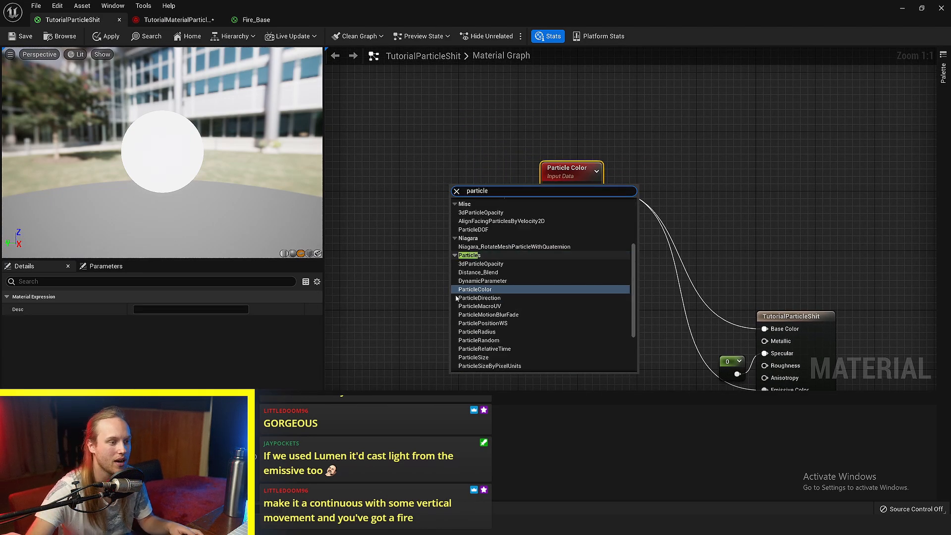
{"action": "scroll", "coordinate": [480, 317], "scroll_direction": "down", "scroll_amount": 3}
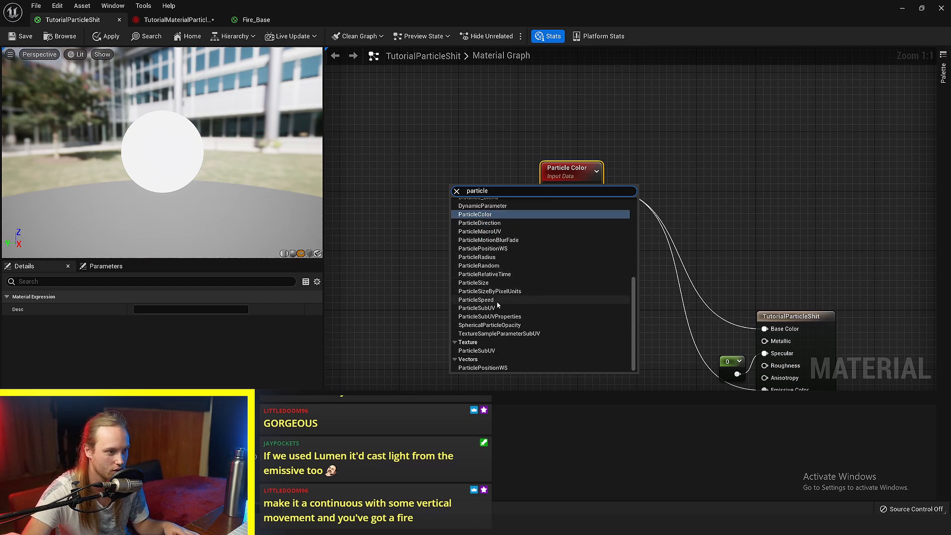
{"action": "scroll", "coordinate": [497, 305], "scroll_direction": "up", "scroll_amount": 1}
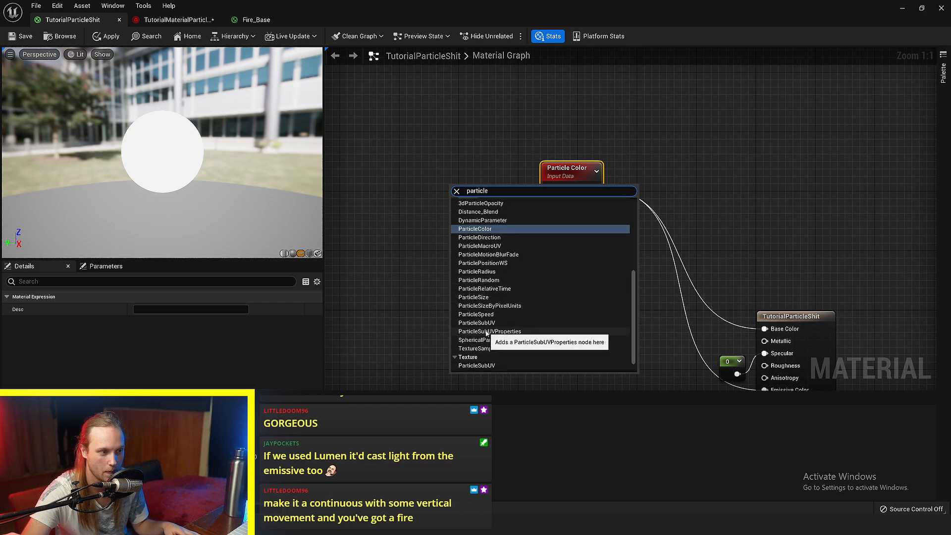
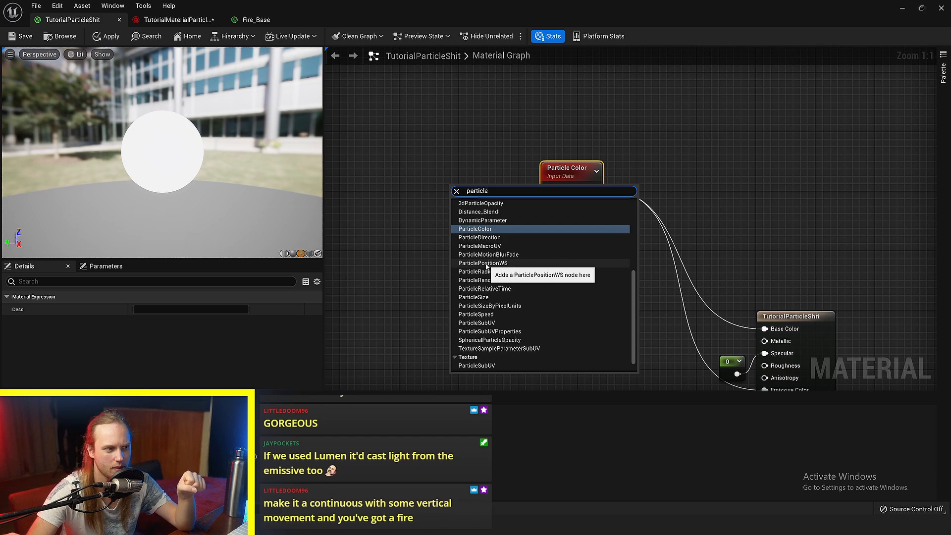
{"action": "scroll", "coordinate": [484, 257], "scroll_direction": "up", "scroll_amount": 1}
{"action": "scroll", "coordinate": [485, 255], "scroll_direction": "down", "scroll_amount": 2}
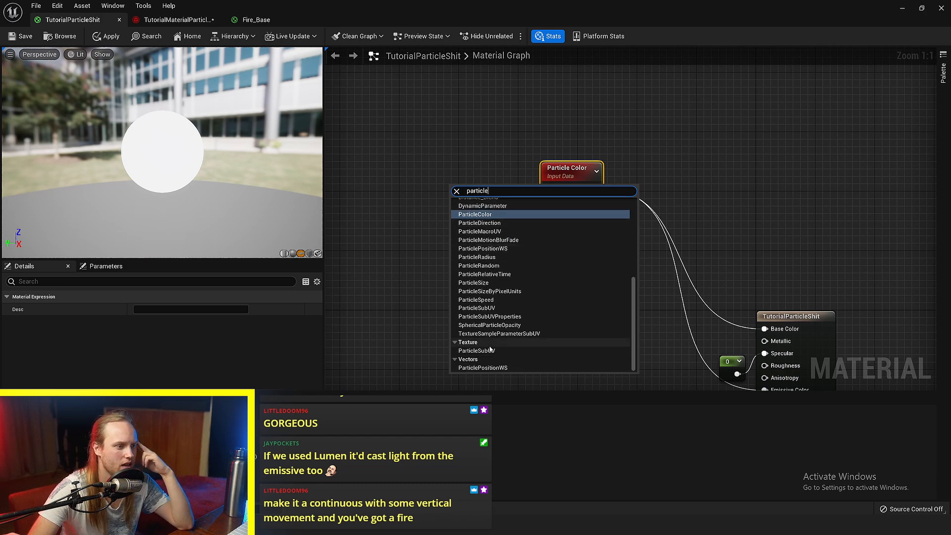
{"action": "scroll", "coordinate": [506, 346], "scroll_direction": "up", "scroll_amount": 3}
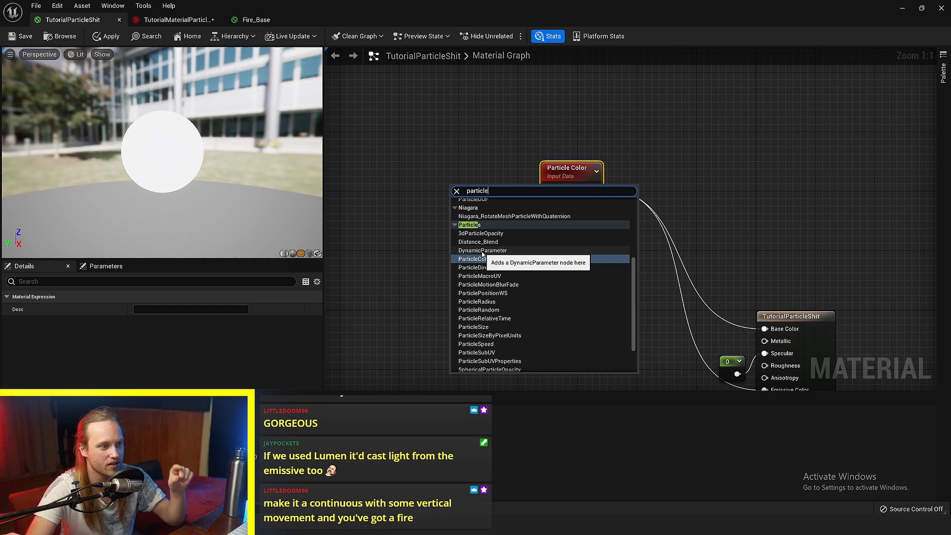
{"action": "left_click", "coordinate": [481, 252]}
{"action": "right_click_drag", "start_coordinate": [482, 253], "coordinate": [531, 264]}
{"action": "mouse_move", "coordinate": [505, 252]}
{"action": "left_mouse_down"}
{"action": "mouse_move", "coordinate": [519, 295]}
{"action": "mouse_move", "coordinate": [413, 299]}
{"action": "mouse_move", "coordinate": [538, 266]}
{"action": "mouse_move", "coordinate": [509, 253]}
{"action": "left_mouse_up"}
{"action": "right_click_drag", "start_coordinate": [509, 253], "coordinate": [493, 184]}
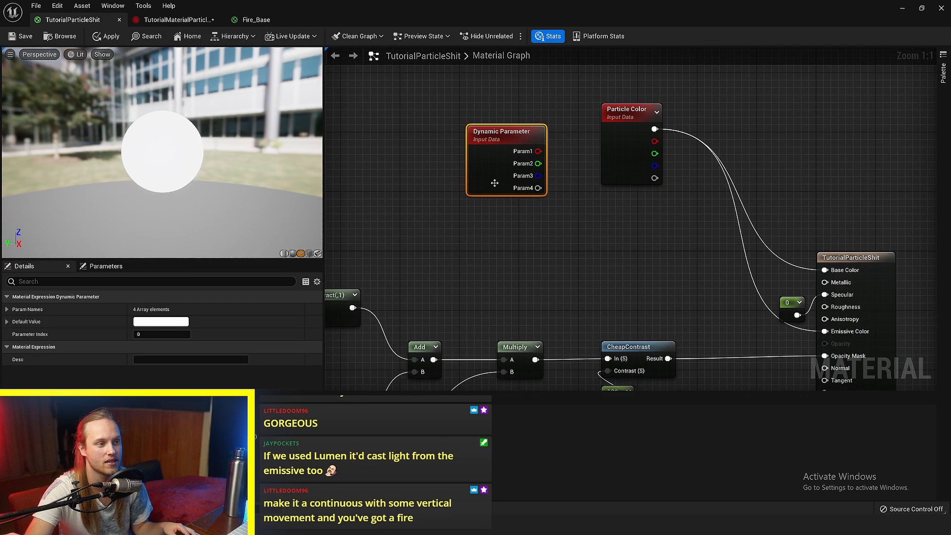
{"action": "left_click_drag", "start_coordinate": [493, 183], "coordinate": [472, 328]}
Step: In the TutorialMaterialParticleThing system, add a Dynamic Material Parameters module to Particle Update
{"action": "left_click_drag", "start_coordinate": [434, 263], "coordinate": [426, 142]}
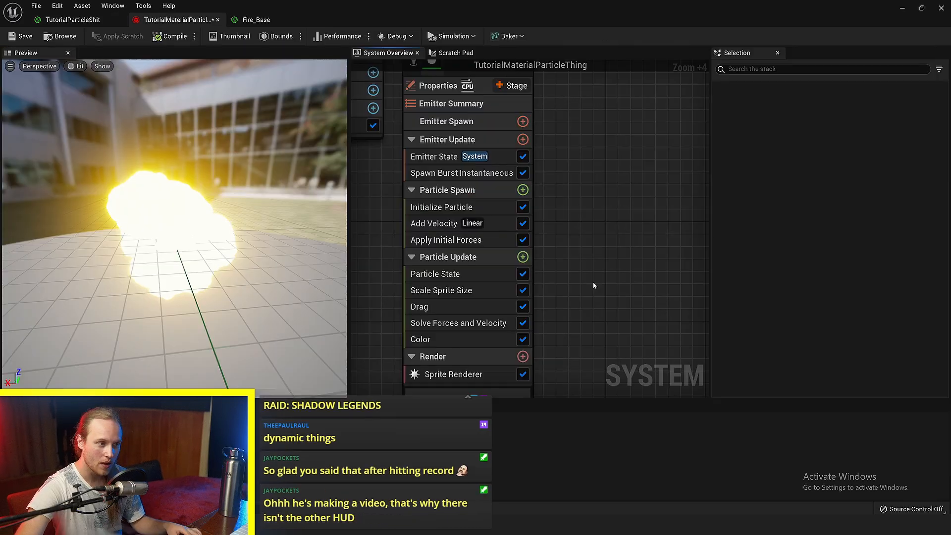
{"action": "right_click_drag", "start_coordinate": [569, 279], "coordinate": [610, 264]}
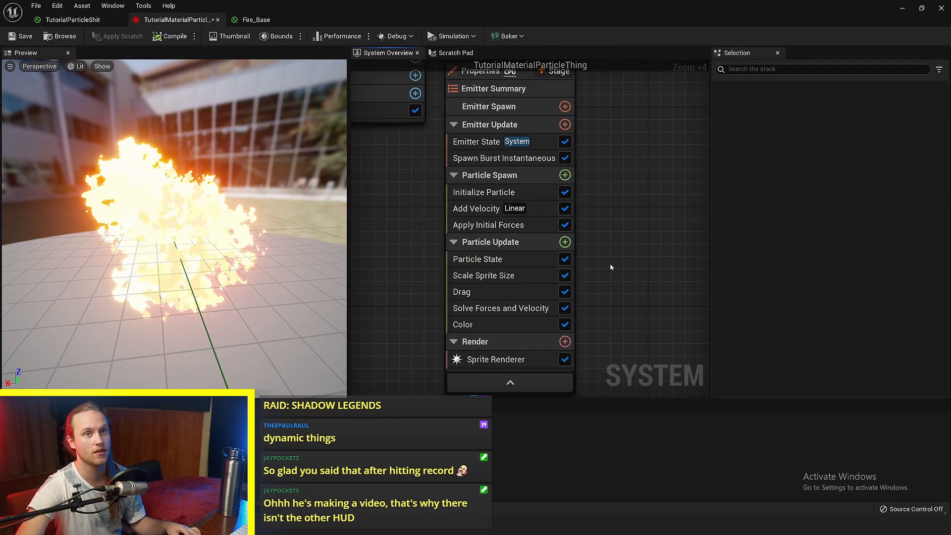
{"action": "left_click", "coordinate": [565, 242]}
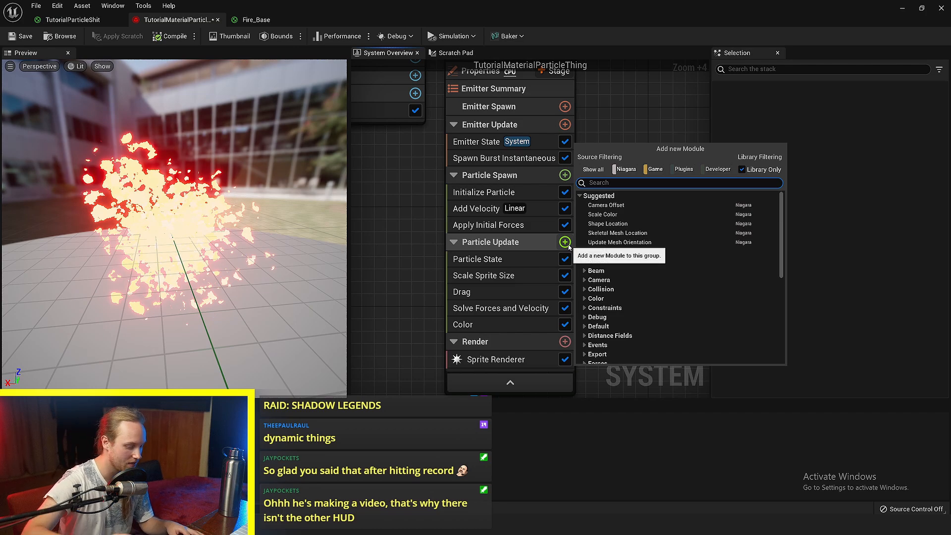
{"action": "type", "text": "dynamic"}
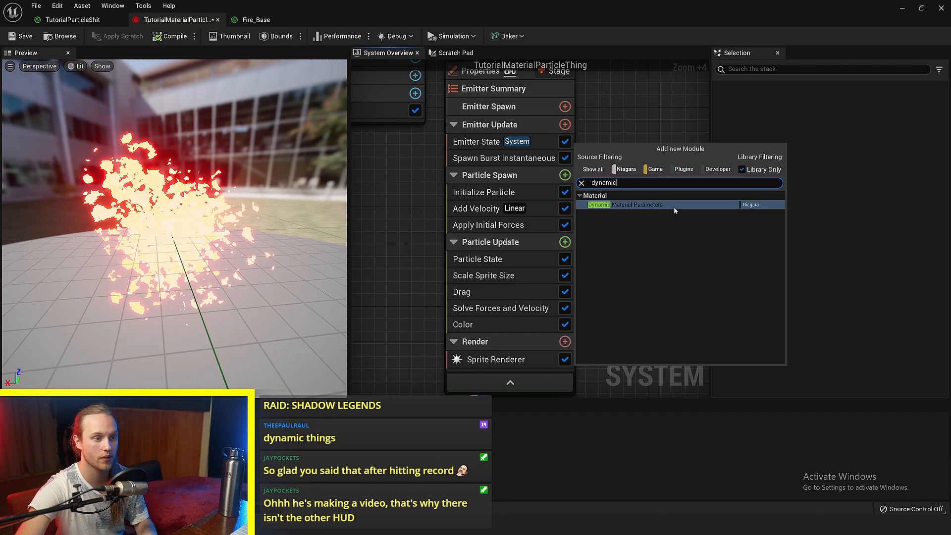
{"action": "left_click", "coordinate": [674, 206]}
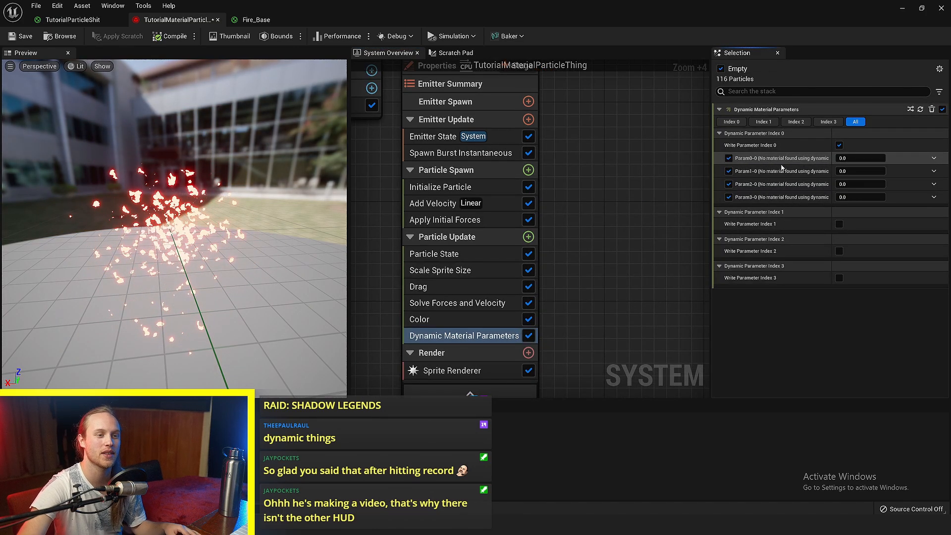
Step: Disable Param1-0, Param2-0 and Param3-0 in Dynamic Parameter Index 0, leaving only Param0-0 enabled
{"action": "left_click", "coordinate": [728, 197]}
{"action": "left_click", "coordinate": [729, 184]}
{"action": "left_click", "coordinate": [729, 172]}
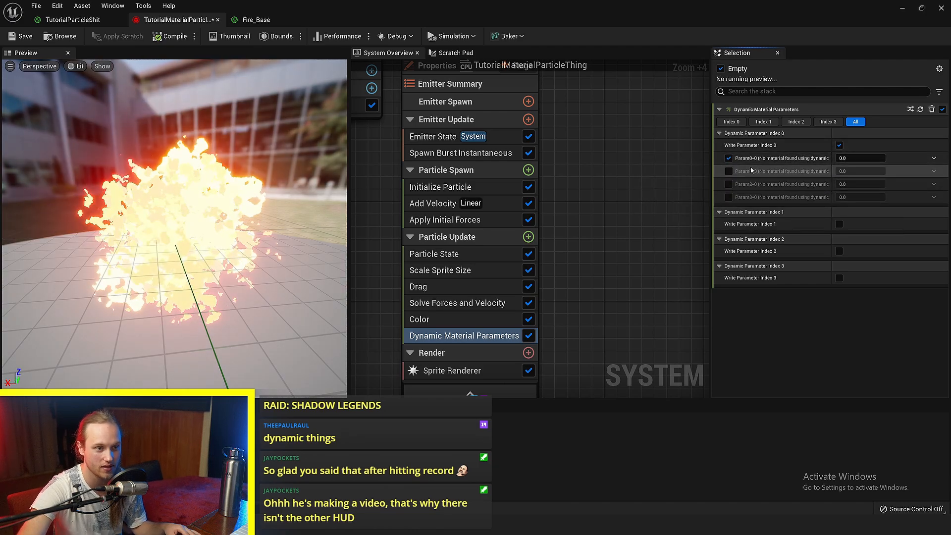
Step: Drive Param0-0 with a Float from Curve dynamic input, keeping its CurveIndex on Particles NormalizedAge
{"action": "left_click", "coordinate": [760, 159]}
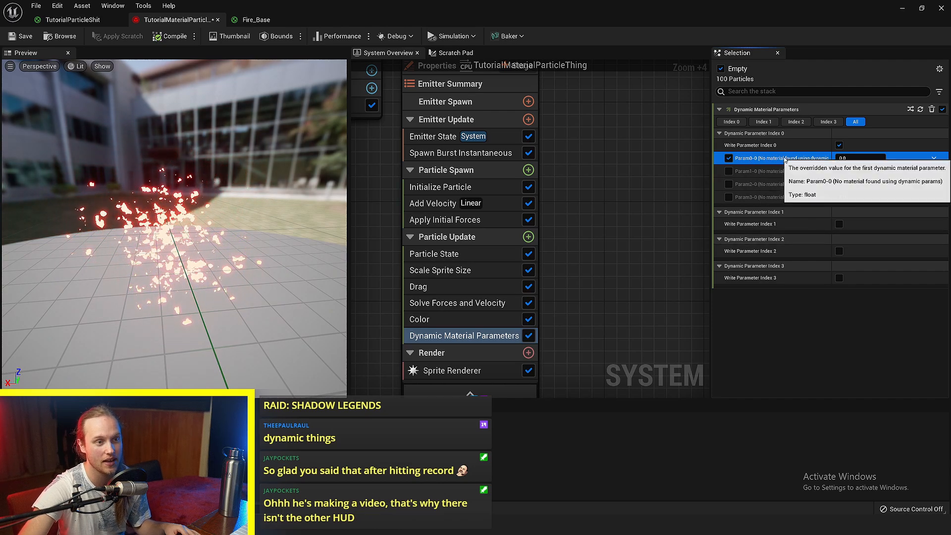
{"action": "left_click", "coordinate": [933, 158]}
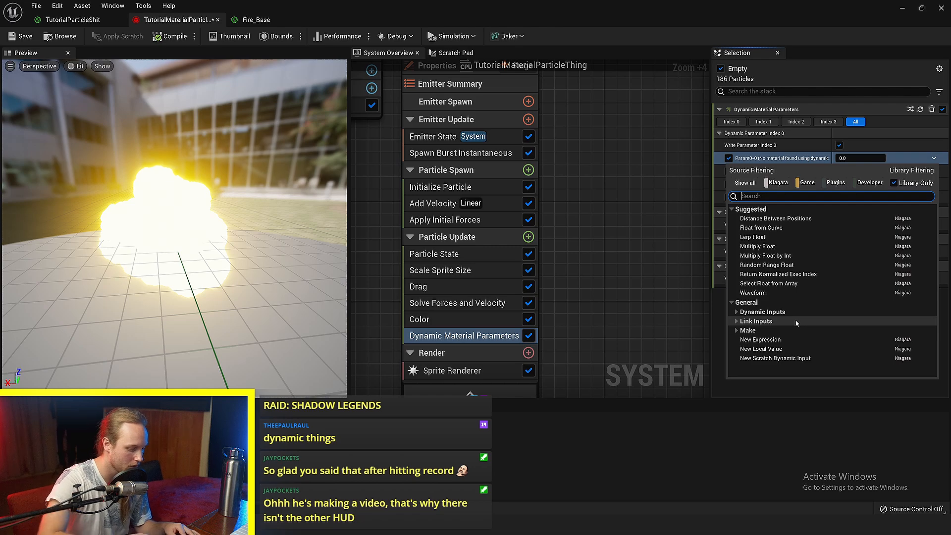
{"action": "type", "text": "curve"}
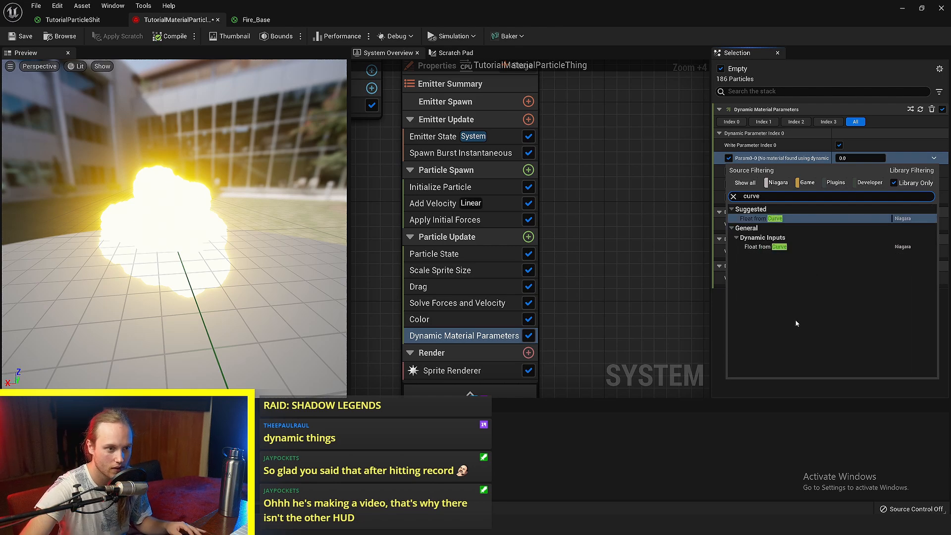
{"action": "left_click", "coordinate": [759, 218]}
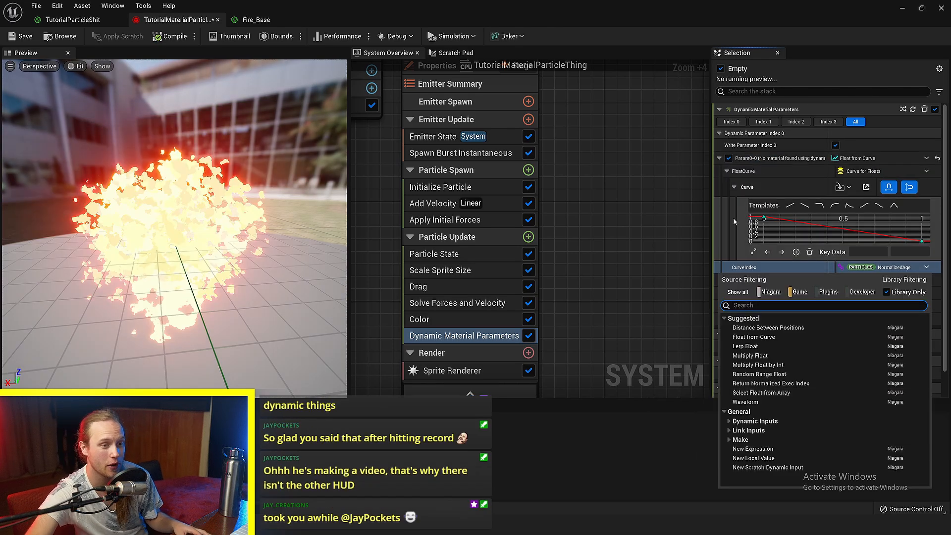
{"action": "left_click", "coordinate": [726, 242]}
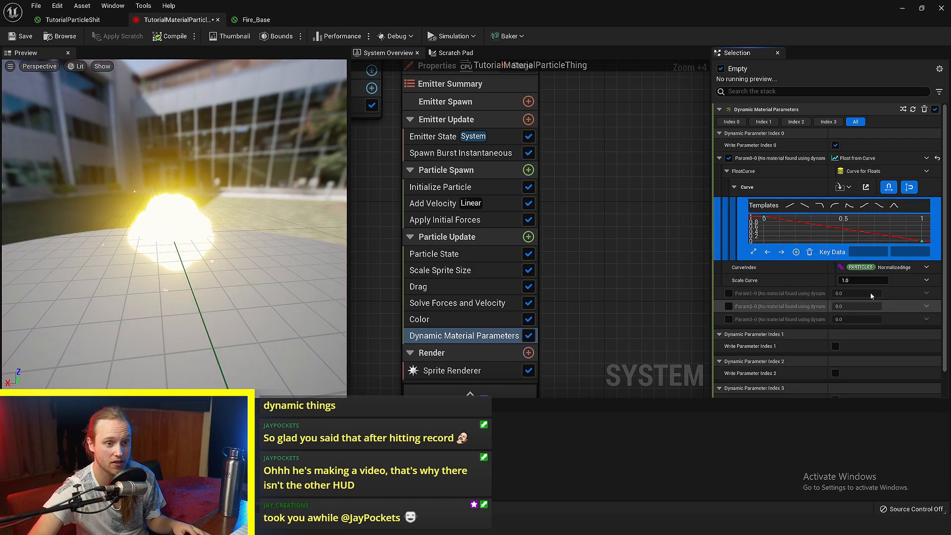
{"action": "left_click", "coordinate": [893, 271]}
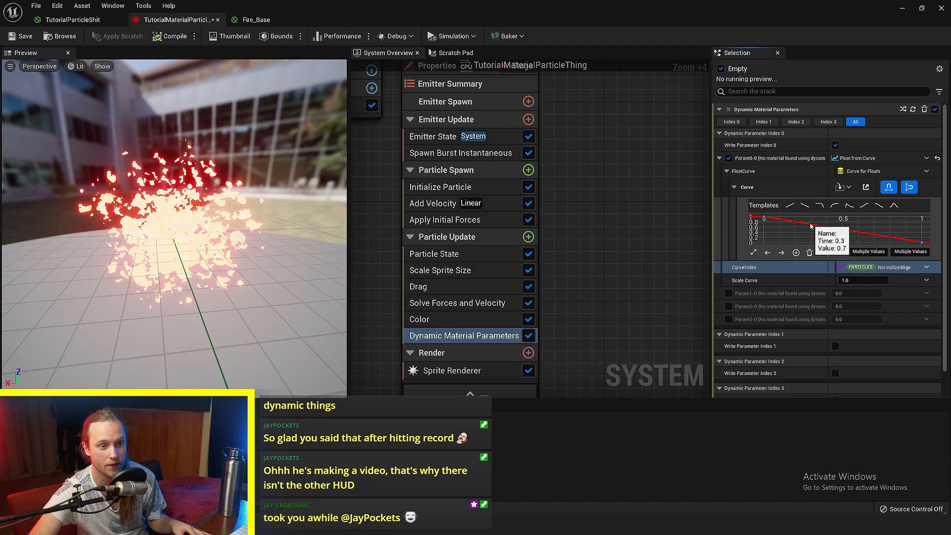
Step: Add three keys to the Param0-0 float curve at about 0.3, 0.5 and 0.7
{"action": "right_click", "coordinate": [816, 226]}
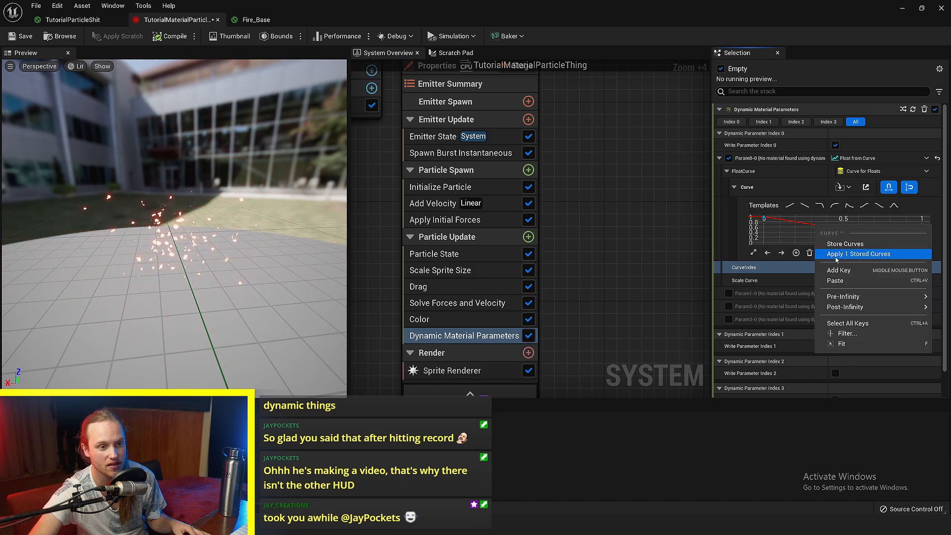
{"action": "left_click", "coordinate": [832, 272]}
{"action": "right_click", "coordinate": [834, 231]}
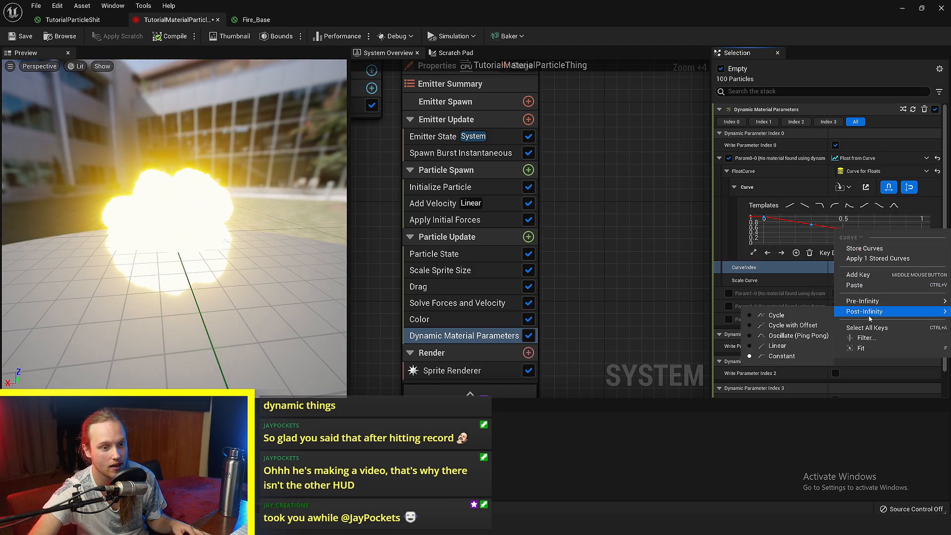
{"action": "left_click", "coordinate": [853, 276]}
{"action": "right_click", "coordinate": [842, 237]}
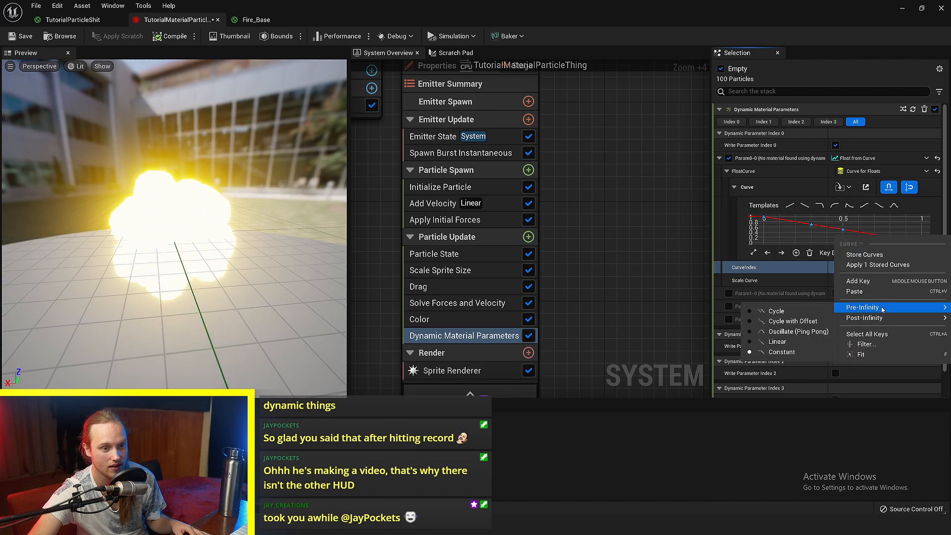
{"action": "left_click", "coordinate": [862, 281]}
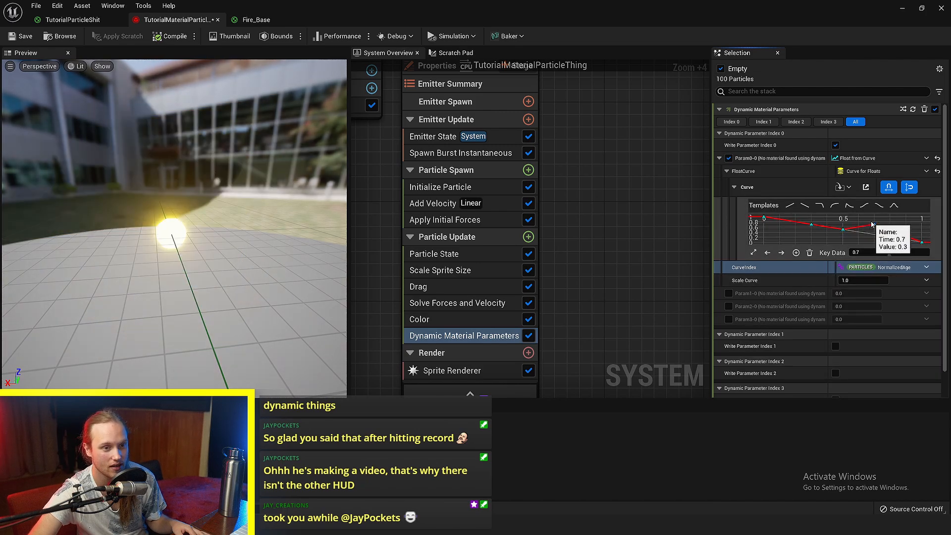
Step: Shape the float curve into a zigzag with lows near -0.1 at times 0.1 and 0.5, and highs near 1 at 0.3 and 0.7
{"action": "left_click_drag", "start_coordinate": [843, 230], "coordinate": [788, 248]}
{"action": "mouse_move", "coordinate": [817, 239]}
{"action": "right_mouse_down"}
{"action": "mouse_move", "coordinate": [808, 224]}
{"action": "mouse_move", "coordinate": [816, 240]}
{"action": "right_mouse_up"}
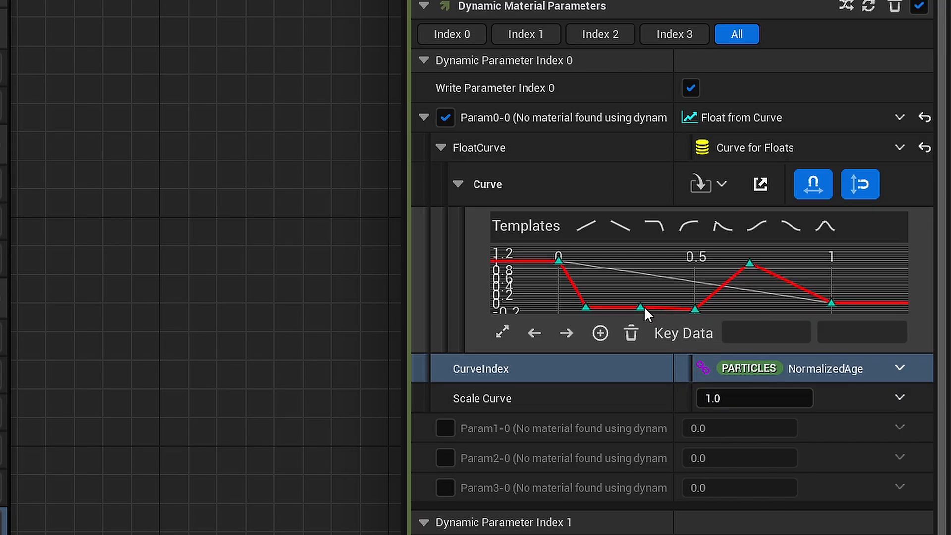
{"action": "left_click_drag", "start_coordinate": [640, 309], "coordinate": [635, 257]}
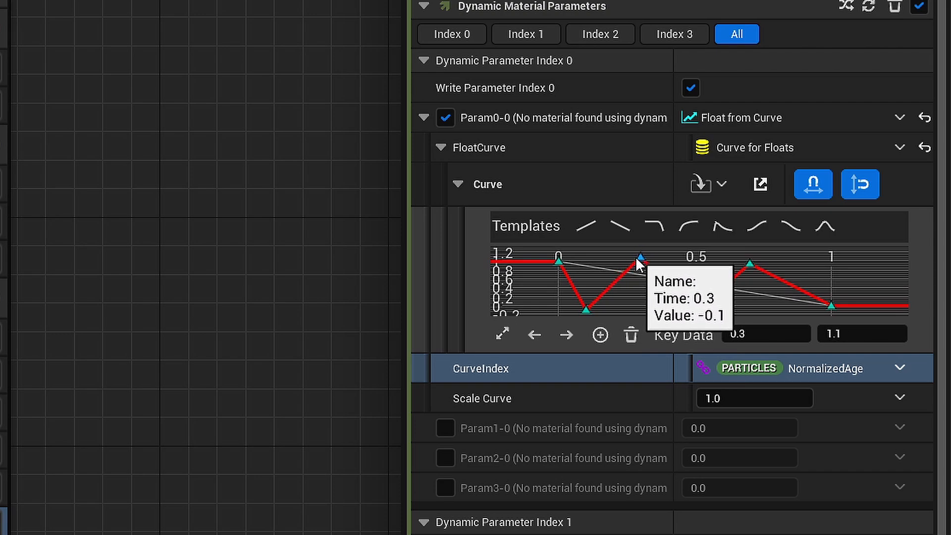
{"action": "right_click_drag", "start_coordinate": [763, 276], "coordinate": [743, 262]}
{"action": "left_click", "coordinate": [780, 275]}
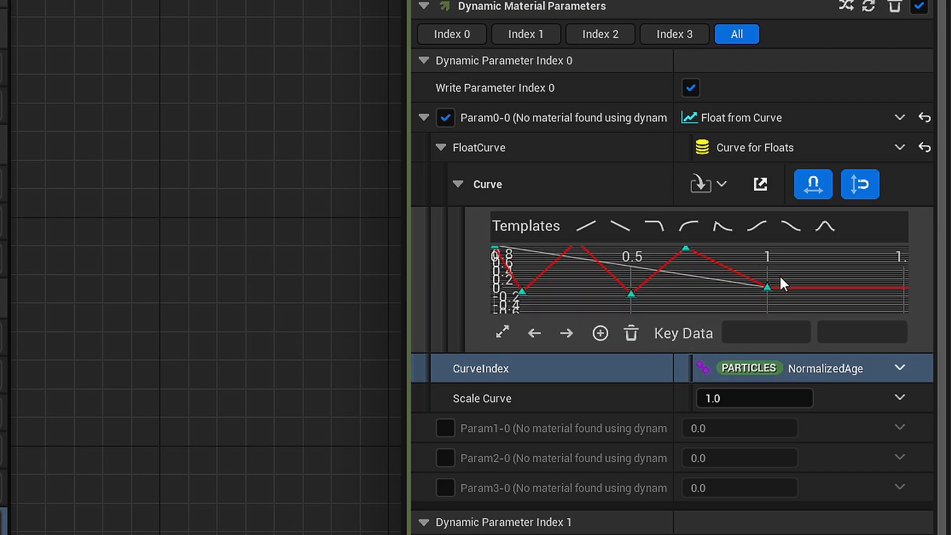
{"action": "right_click_drag", "start_coordinate": [688, 248], "coordinate": [786, 275]}
{"action": "right_click_drag", "start_coordinate": [699, 289], "coordinate": [664, 263]}
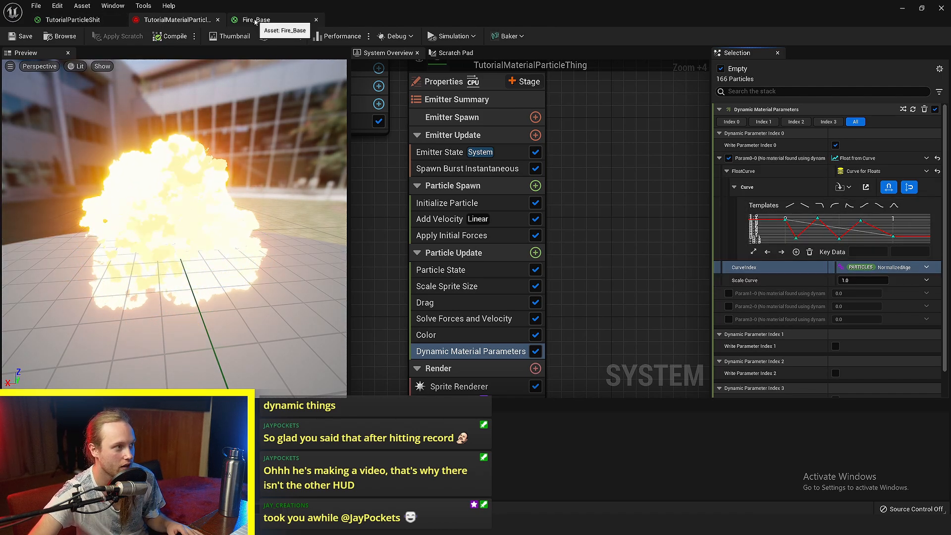
Step: In the TutorialParticleShit material, reposition the Particle Color node below and beside the Dynamic Parameter node
{"action": "left_click", "coordinate": [79, 22]}
{"action": "scroll", "coordinate": [710, 205], "scroll_direction": "down", "scroll_amount": 4}
{"action": "right_click_drag", "start_coordinate": [793, 286], "coordinate": [601, 225]}
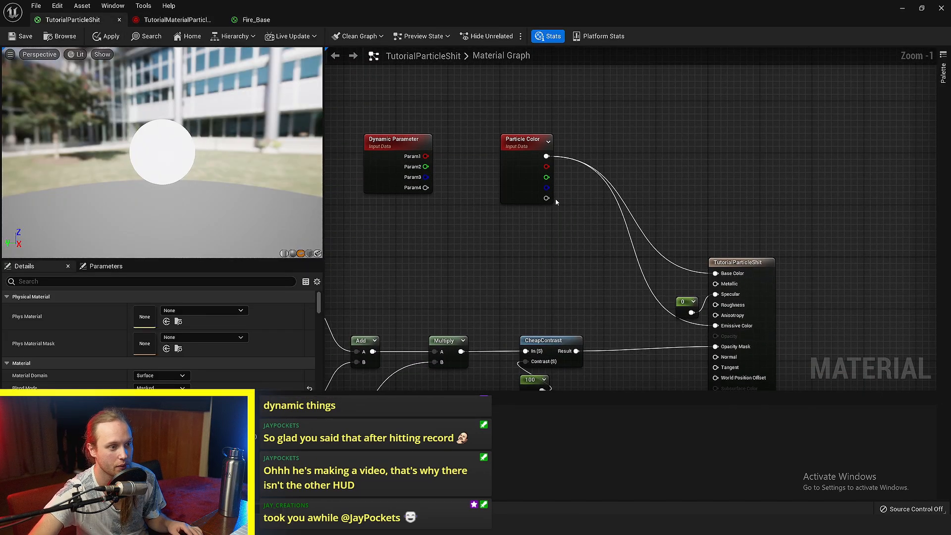
{"action": "left_click_drag", "start_coordinate": [530, 149], "coordinate": [501, 214]}
{"action": "left_click", "coordinate": [594, 183]}
{"action": "right_click", "coordinate": [597, 183]}
{"action": "right_click_drag", "start_coordinate": [474, 164], "coordinate": [545, 163]}
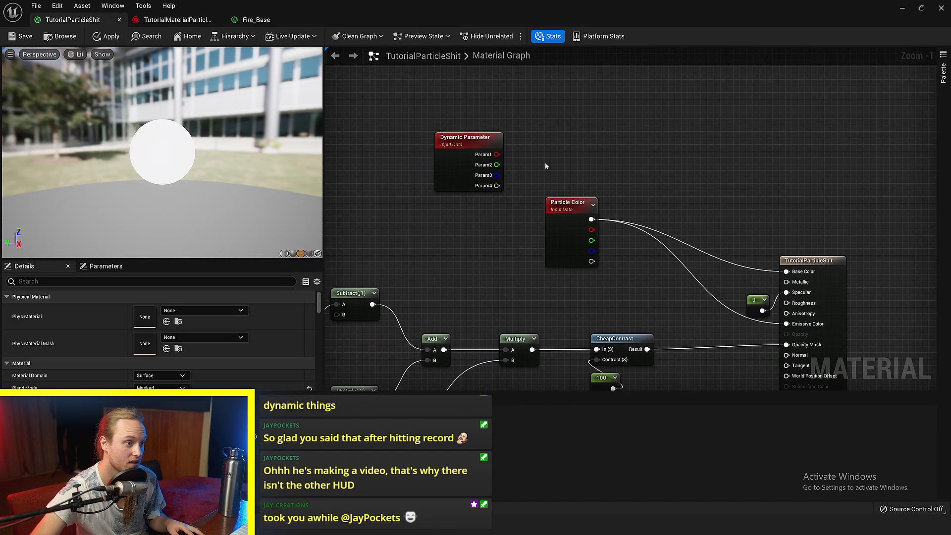
Step: Add a Lerp node with the Dynamic Parameter's Param1 output feeding its Alpha, and shift Particle Color away from the output node
{"action": "scroll", "coordinate": [545, 163], "scroll_direction": "up", "scroll_amount": 2}
{"action": "left_click_drag", "start_coordinate": [587, 146], "coordinate": [615, 141]}
{"action": "type", "text": "lerp"}
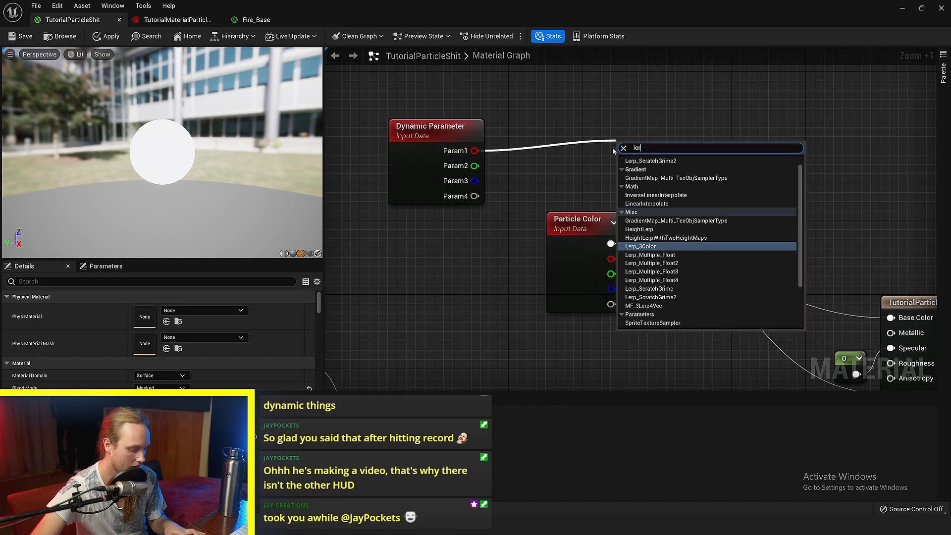
{"action": "key", "text": "Return"}
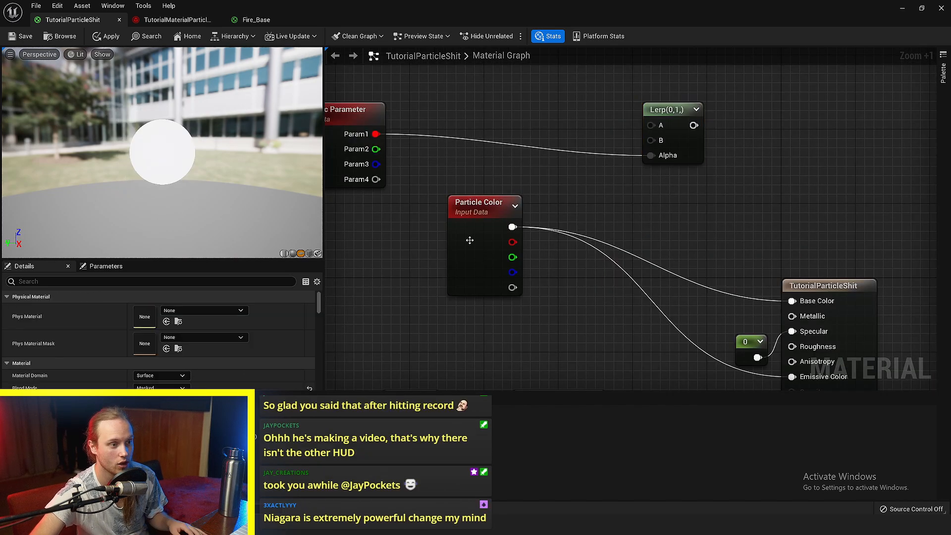
{"action": "left_click_drag", "start_coordinate": [469, 240], "coordinate": [451, 240]}
{"action": "left_click", "coordinate": [608, 158]}
{"action": "right_click_drag", "start_coordinate": [608, 159], "coordinate": [613, 225]}
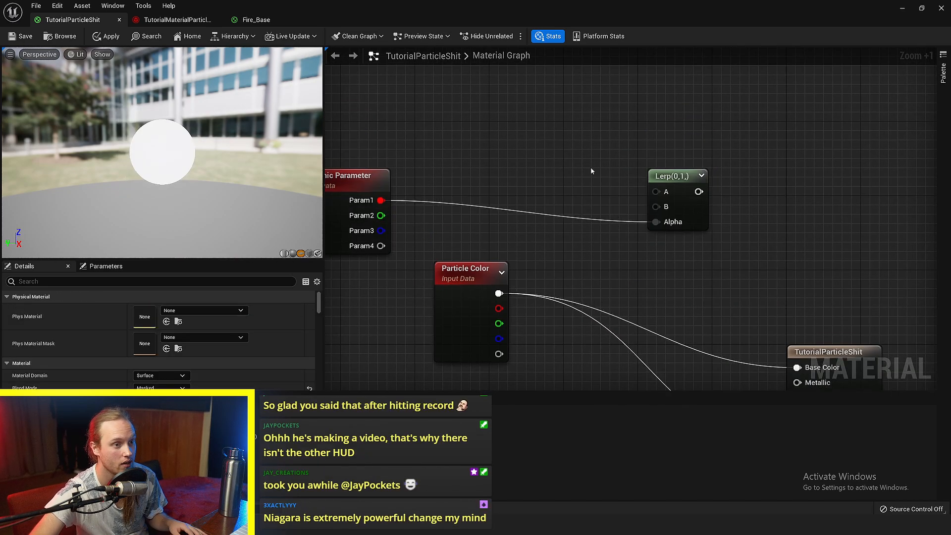
Step: Feed a green and a blue color constant into the Lerp's A and B, and wire the Lerp into Base Color and Emissive Color
{"action": "left_click", "coordinate": [544, 147]}
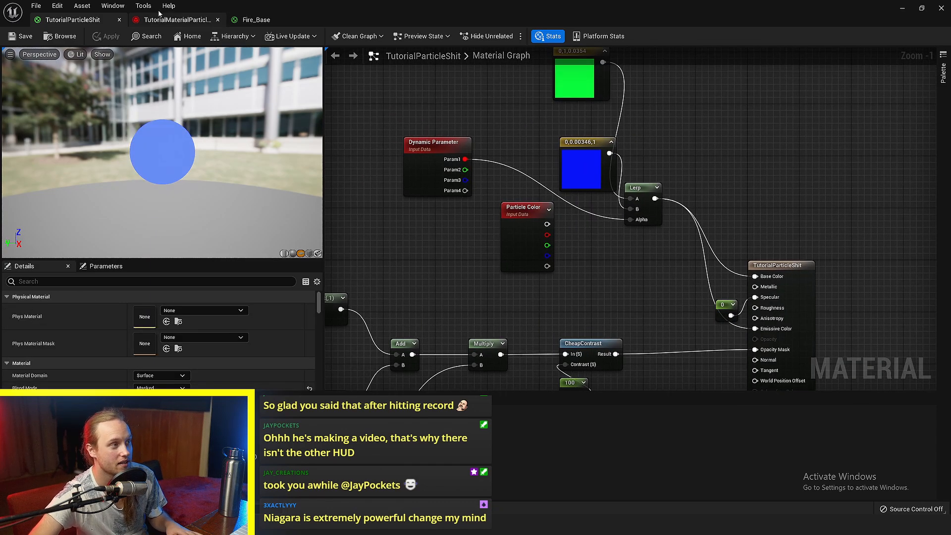
Step: In the TutorialMaterialParticleThing system, set the Param1 curve key at 0.5 to -1.2 and examine the explosion's color changes in the preview
{"action": "left_click", "coordinate": [172, 22]}
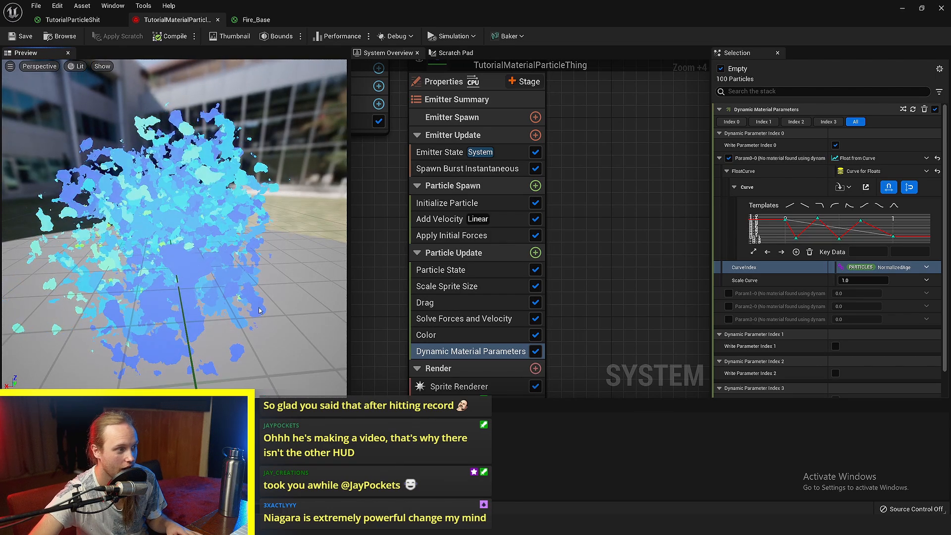
{"action": "right_click_drag", "start_coordinate": [632, 316], "coordinate": [595, 300]}
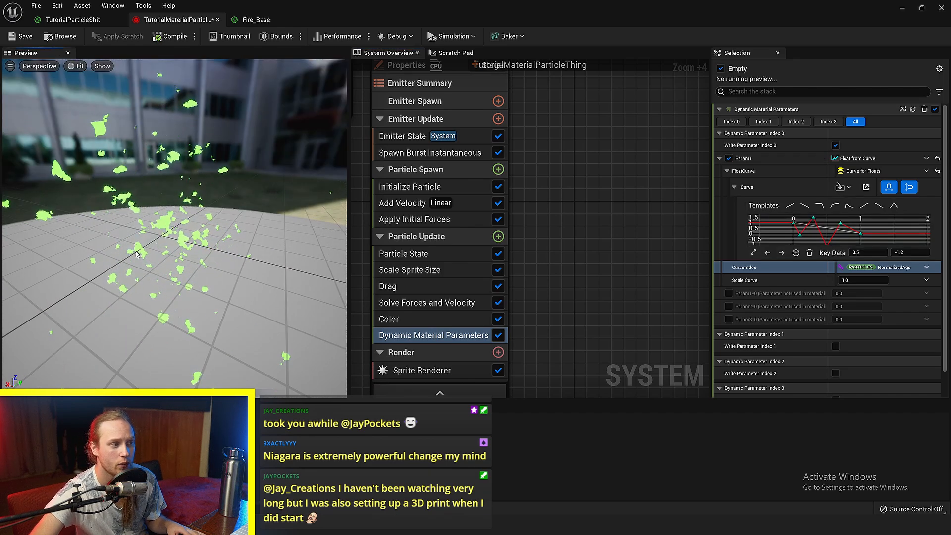
{"action": "mouse_move", "coordinate": [153, 253]}
{"action": "left_mouse_down"}
{"action": "mouse_move", "coordinate": [184, 253]}
{"action": "mouse_move", "coordinate": [153, 253]}
{"action": "left_mouse_up"}
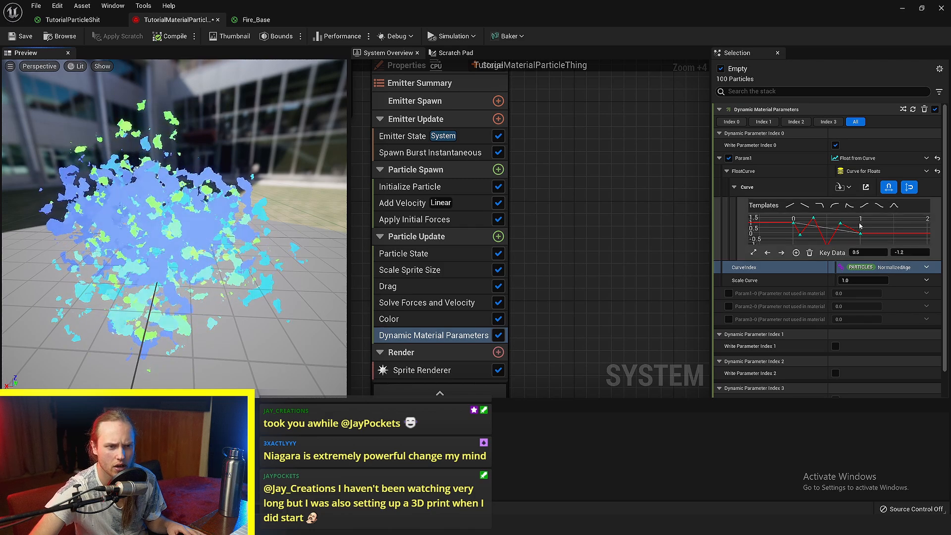
{"action": "scroll", "coordinate": [852, 228], "scroll_direction": "down", "scroll_amount": 1}
{"action": "scroll", "coordinate": [852, 227], "scroll_direction": "down", "scroll_amount": 2}
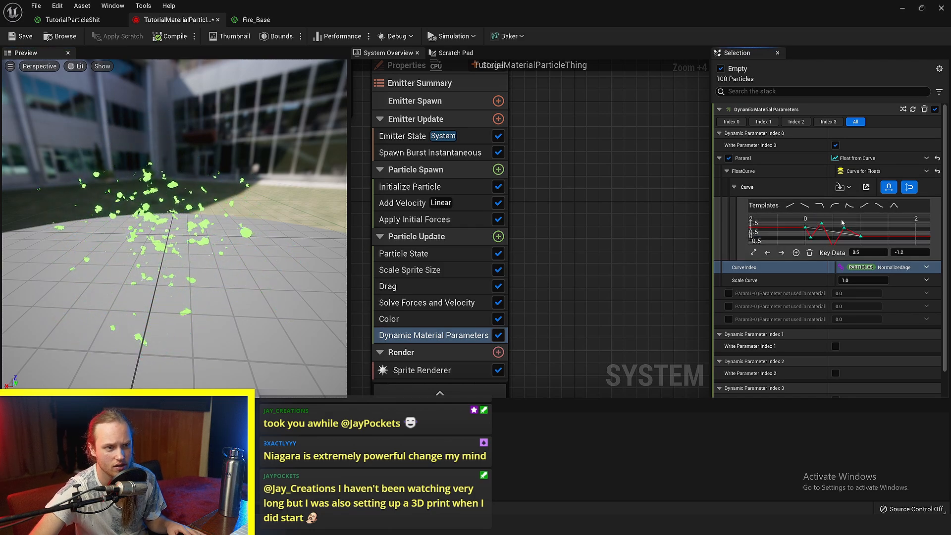
Step: Replace the zigzag Param1 float curve of Dynamic Material Parameters with a falling curve template
{"action": "left_click", "coordinate": [405, 321]}
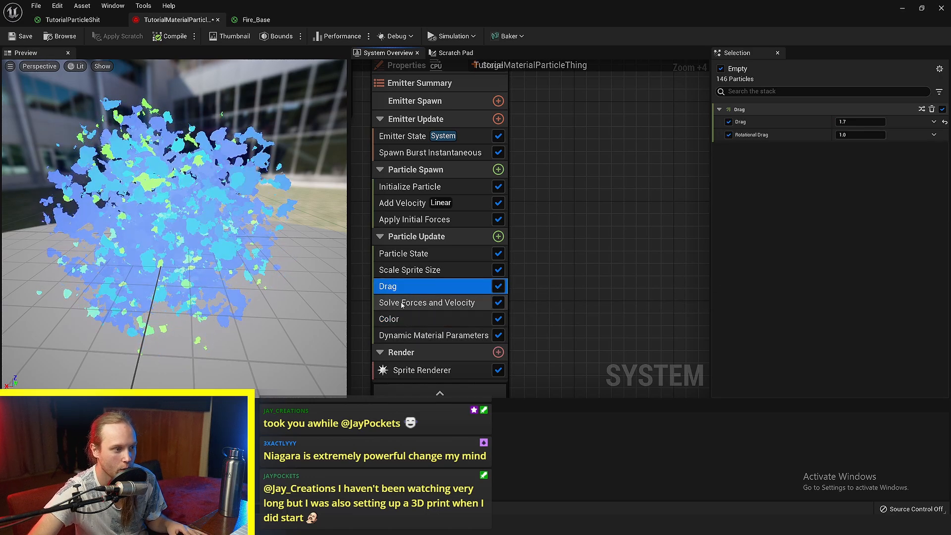
{"action": "left_click", "coordinate": [427, 335]}
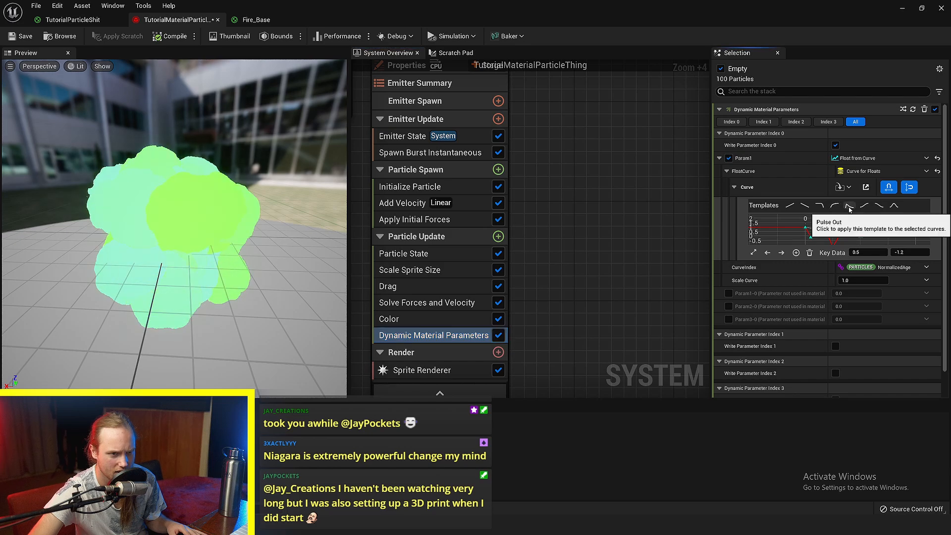
{"action": "left_click", "coordinate": [822, 208]}
{"action": "right_click_drag", "start_coordinate": [843, 232], "coordinate": [787, 231]}
{"action": "scroll", "coordinate": [787, 231], "scroll_direction": "up", "scroll_amount": 4}
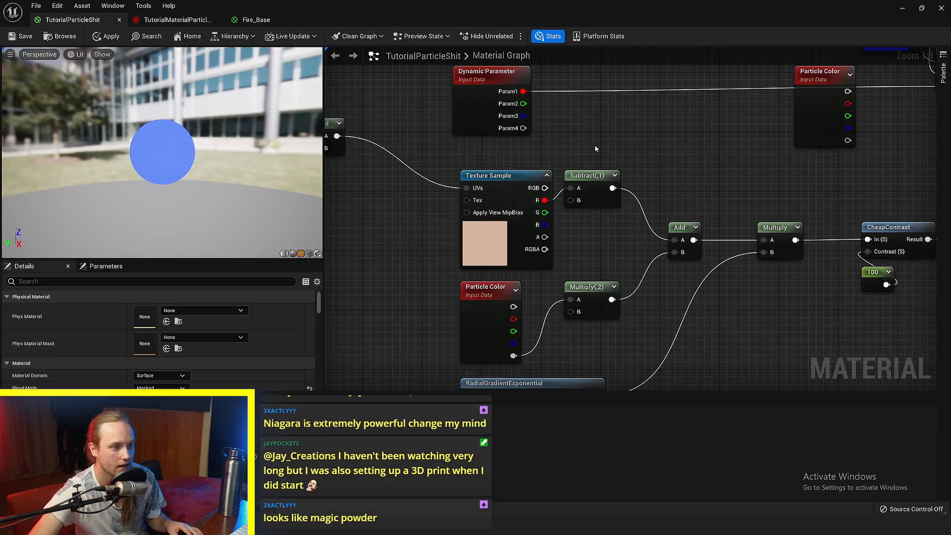
Step: In the TutorialParticleShit material, drive Multiply(,2) with Dynamic Parameter's Param1, delete the adjacent Particle Color node and put Dynamic Parameter in its place
{"action": "right_click_drag", "start_coordinate": [595, 148], "coordinate": [582, 161]}
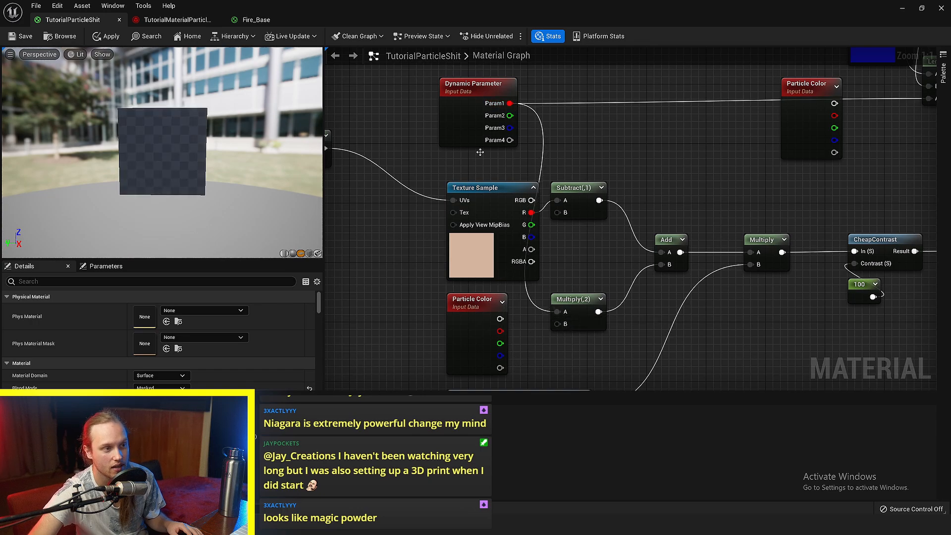
{"action": "left_click", "coordinate": [510, 103], "text": "alt"}
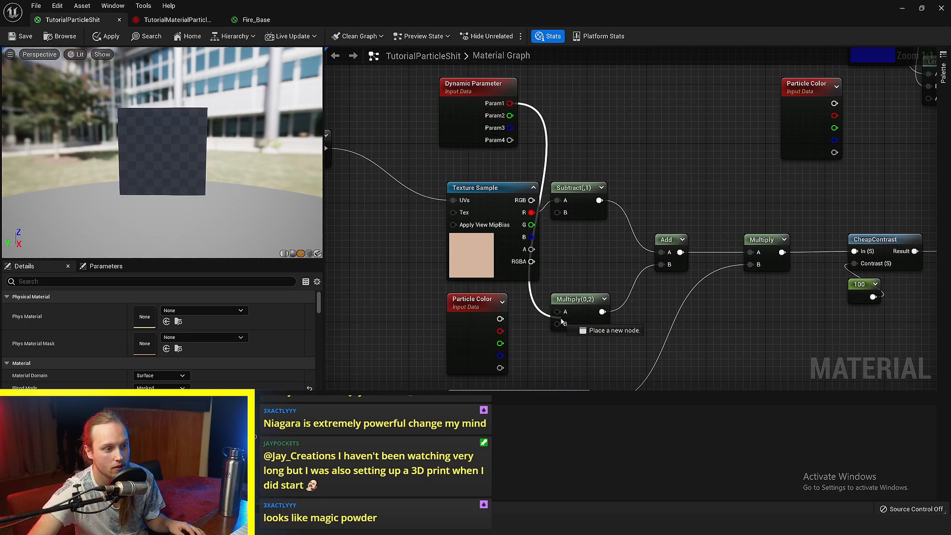
{"action": "left_click", "coordinate": [461, 328]}
{"action": "key", "text": "Delete"}
{"action": "left_click_drag", "start_coordinate": [459, 111], "coordinate": [480, 319]}
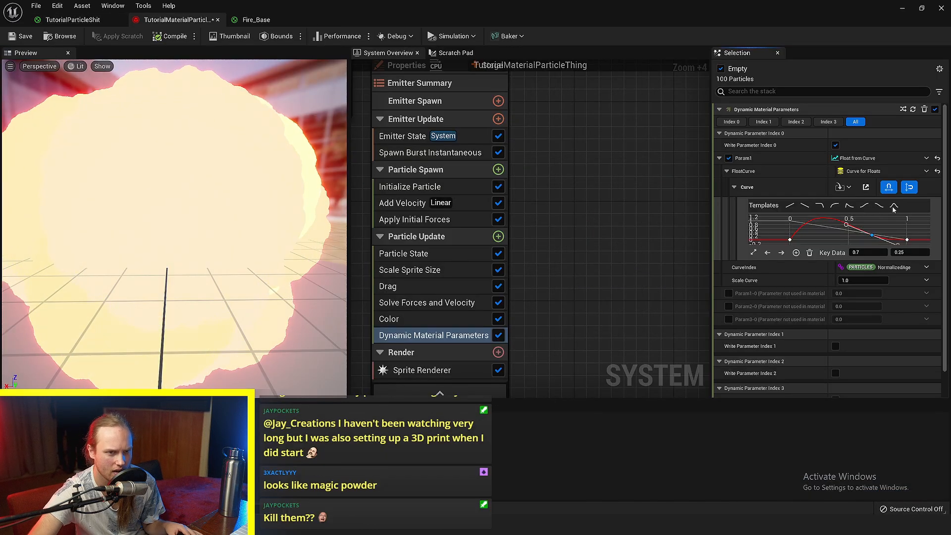
Step: In the particle system, apply the curve template with a single central peak to Param1 and check the explosion preview
{"action": "left_click", "coordinate": [893, 206]}
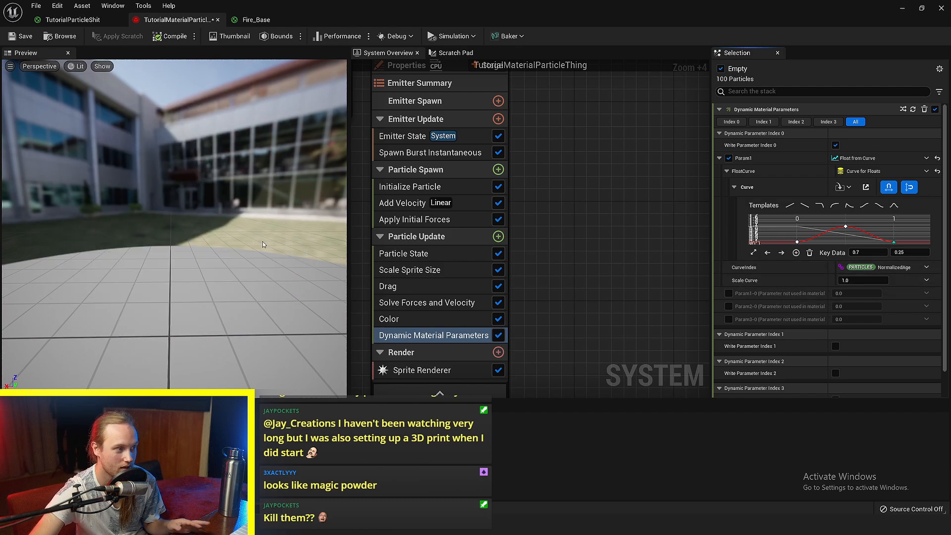
{"action": "left_click_drag", "start_coordinate": [173, 228], "coordinate": [230, 218]}
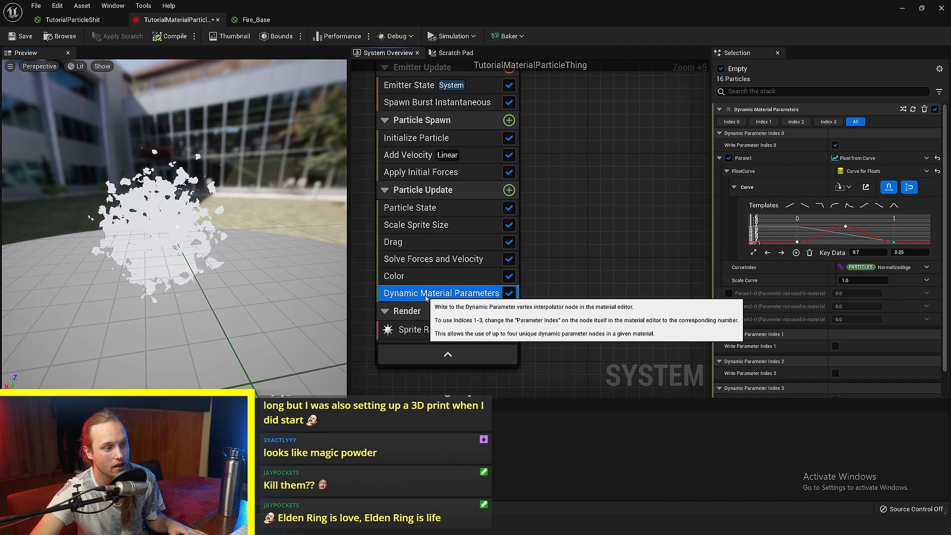
Step: Disable the Dynamic Material Parameters module in Particle Update and add another Dynamic Material Parameters module to Particle Spawn
{"action": "left_click", "coordinate": [509, 293]}
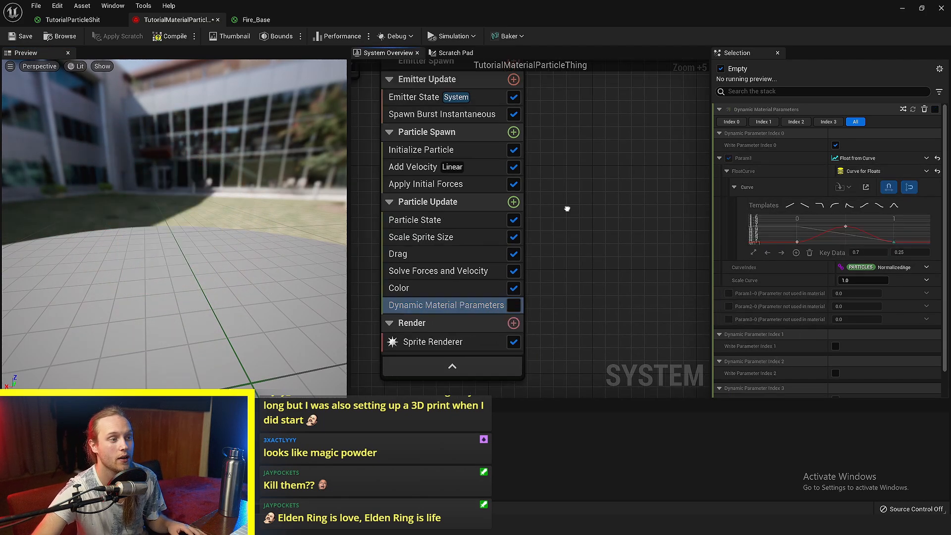
{"action": "right_click_drag", "start_coordinate": [567, 208], "coordinate": [586, 288]}
{"action": "left_click", "coordinate": [532, 212]}
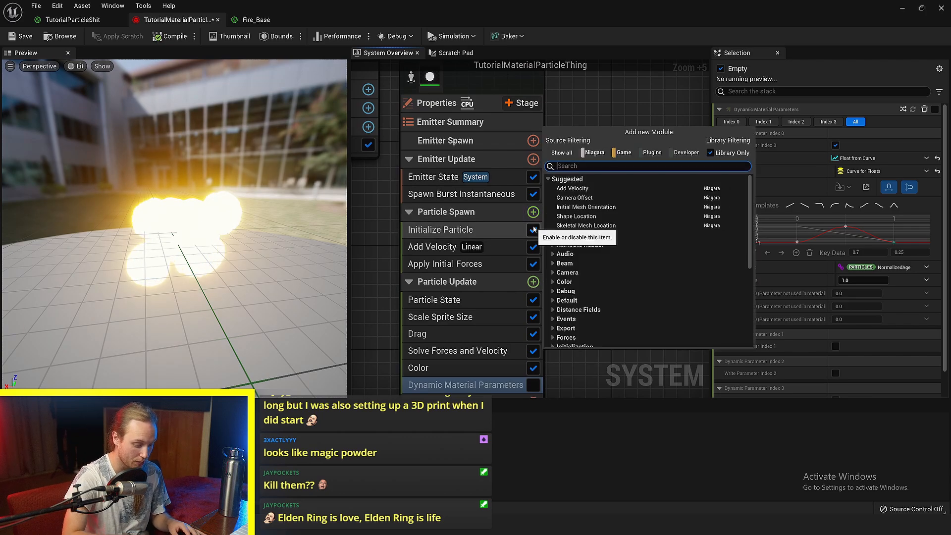
{"action": "type", "text": "material"}
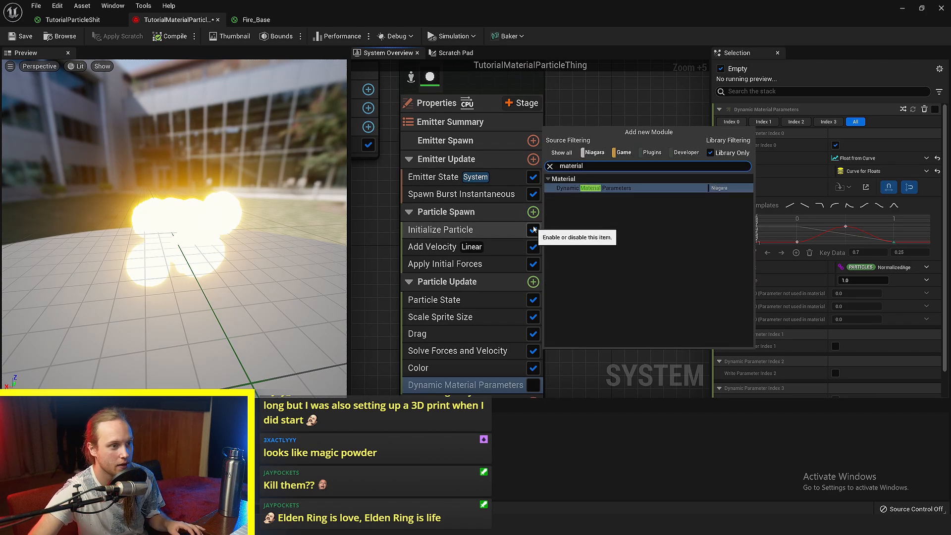
{"action": "left_click", "coordinate": [590, 190]}
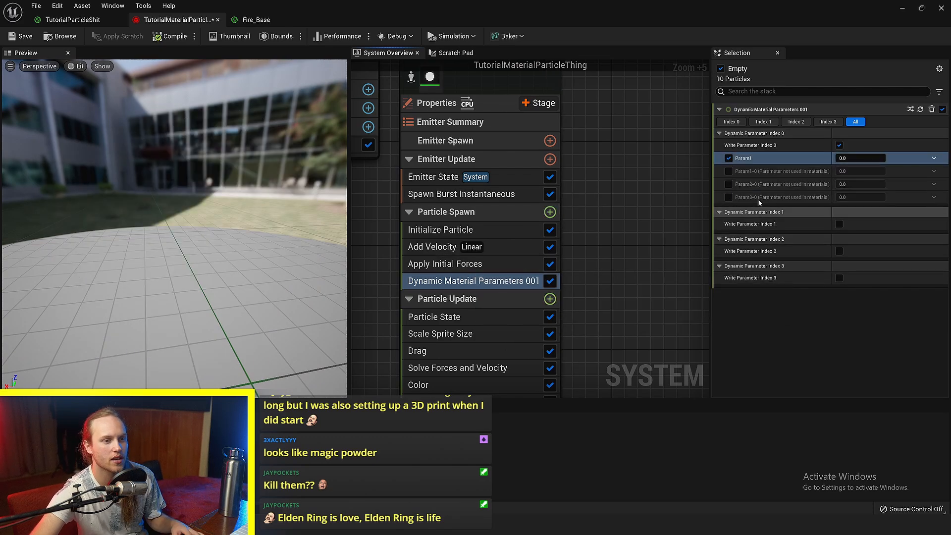
Step: Link Param1 of the Particle Spawn material parameters to Particles Lifetime, and check the lifetime range in Initialize Particle
{"action": "left_click", "coordinate": [934, 158]}
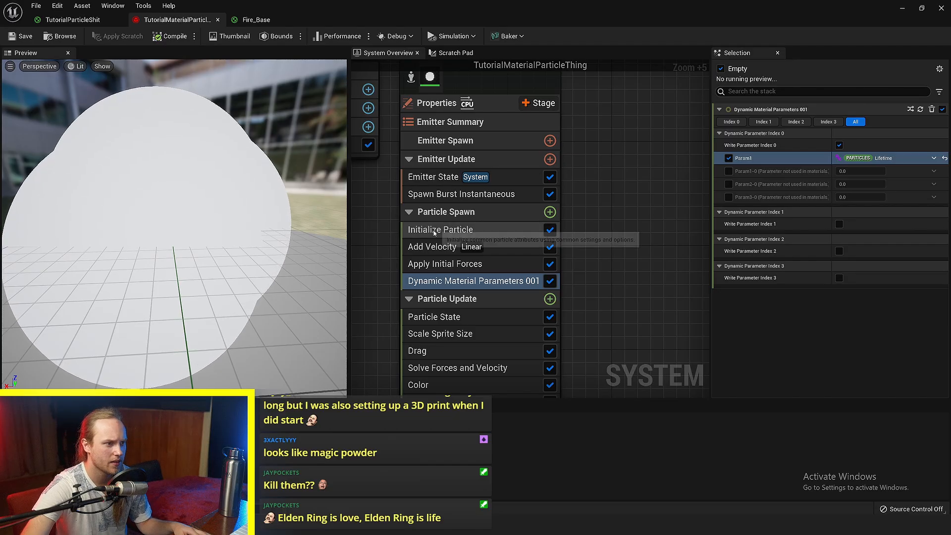
{"action": "left_click", "coordinate": [471, 230]}
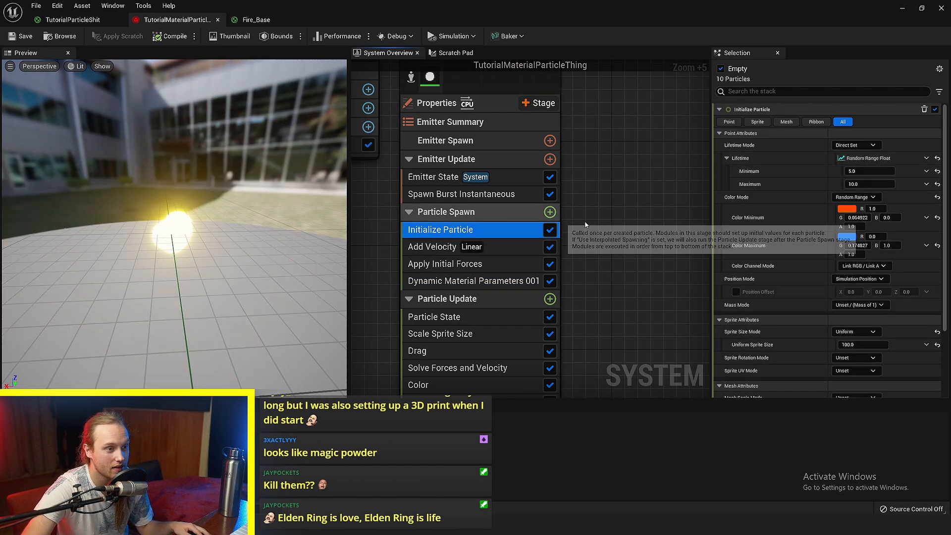
Step: In the TutorialParticleShit material, add a Divide node after Dynamic Parameter's Param1 with a Const B of 10
{"action": "left_click", "coordinate": [85, 22]}
{"action": "left_click_drag", "start_coordinate": [471, 236], "coordinate": [528, 224]}
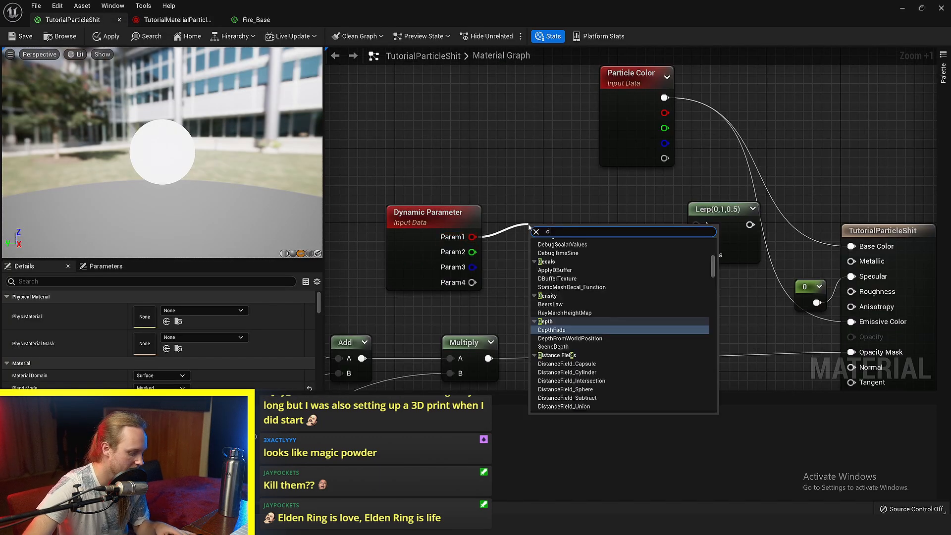
{"action": "type", "text": "div"}
{"action": "left_click", "coordinate": [557, 246]}
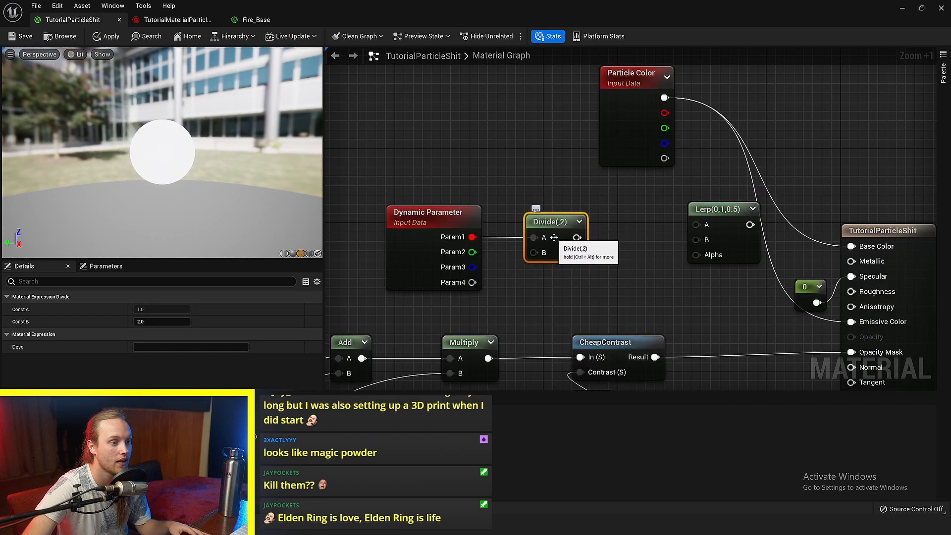
{"action": "left_click", "coordinate": [146, 320]}
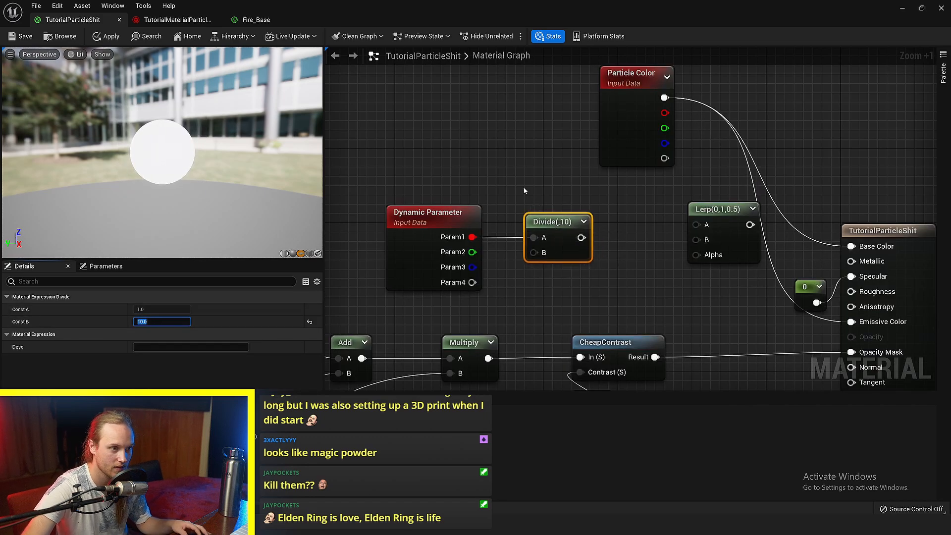
{"action": "left_click", "coordinate": [562, 206]}
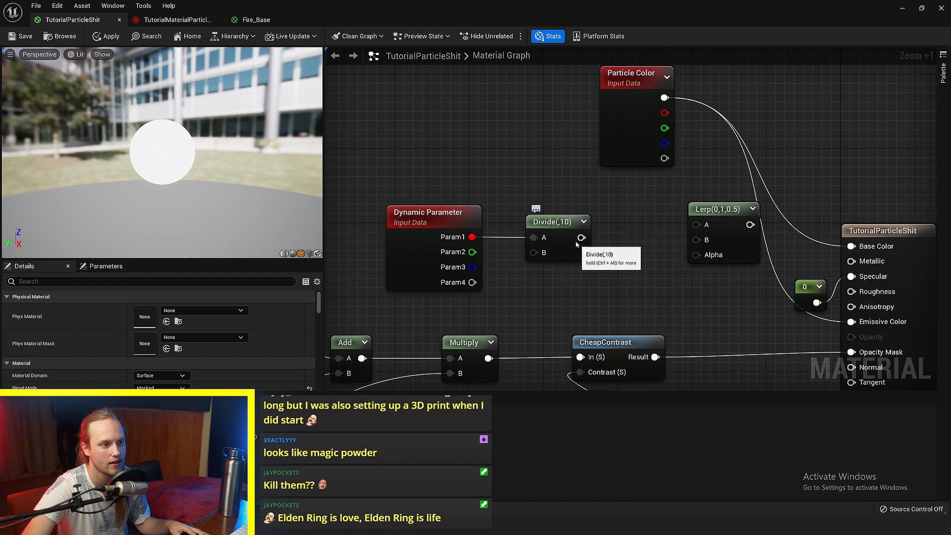
Step: Connect the Divide output to the Lerp's Alpha and line up the Divide and Dynamic Parameter nodes with that input
{"action": "left_click_drag", "start_coordinate": [701, 257], "coordinate": [700, 257]}
{"action": "left_click_drag", "start_coordinate": [542, 219], "coordinate": [521, 213]}
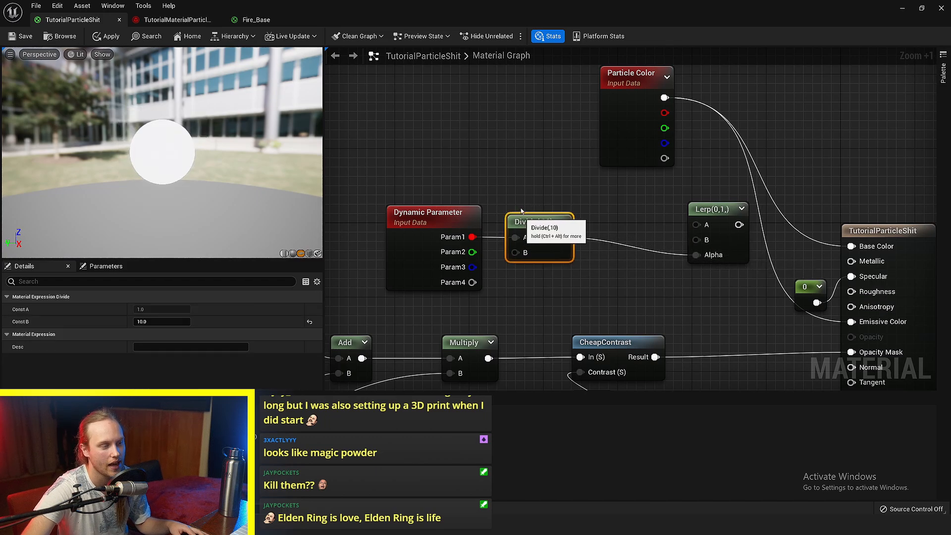
{"action": "right_click_drag", "start_coordinate": [548, 195], "coordinate": [524, 216]}
{"action": "left_click_drag", "start_coordinate": [524, 216], "coordinate": [436, 275]}
{"action": "left_click_drag", "start_coordinate": [429, 257], "coordinate": [411, 276]}
{"action": "left_click", "coordinate": [473, 212]}
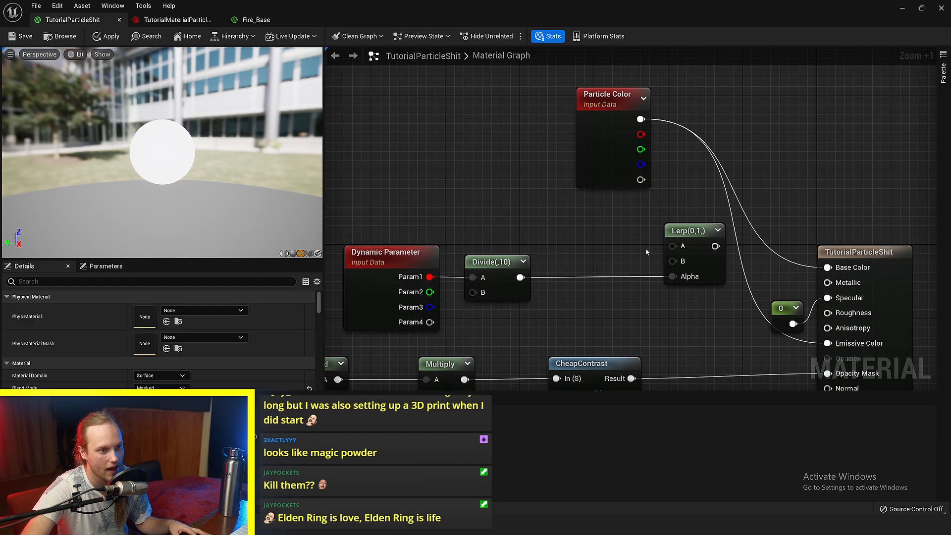
Step: Feed color constants 10,0.341,0 and 0,1,0.189 into the Lerp's A and B, and wire the Lerp into Base Color and Emissive Color
{"action": "key", "text": "3"}
{"action": "left_click", "coordinate": [457, 144]}
{"action": "key", "text": "3"}
{"action": "left_click", "coordinate": [491, 120]}
{"action": "left_click_drag", "start_coordinate": [479, 187], "coordinate": [439, 166]}
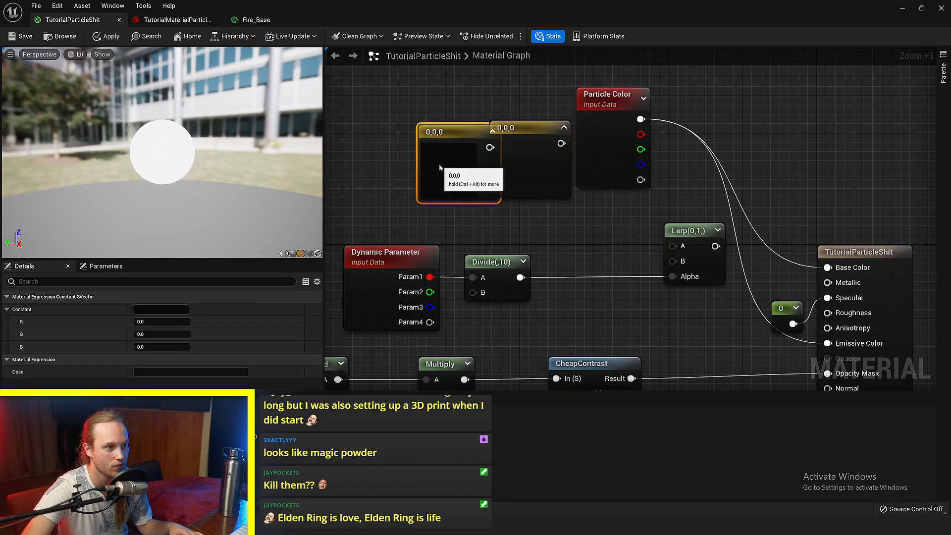
{"action": "left_click_drag", "start_coordinate": [502, 160], "coordinate": [494, 154]}
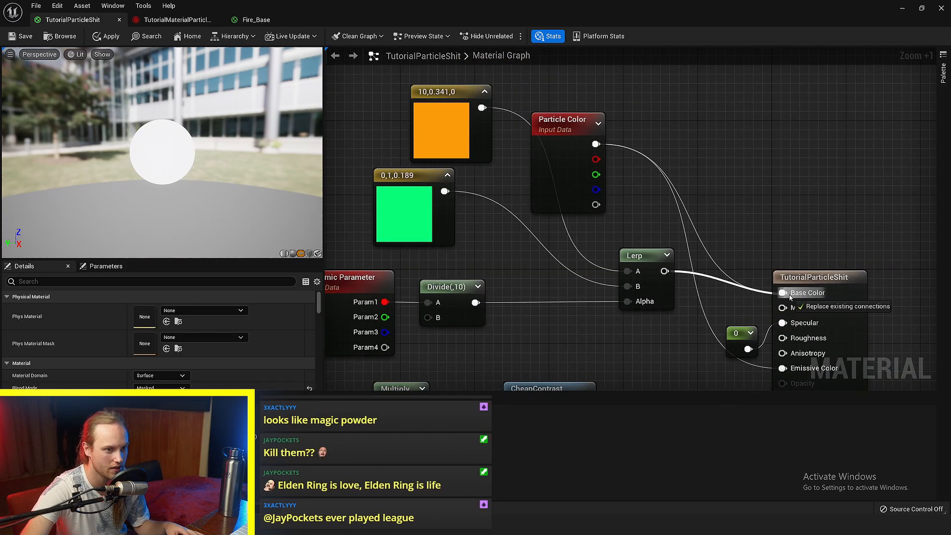
{"action": "left_click_drag", "start_coordinate": [778, 374], "coordinate": [781, 369]}
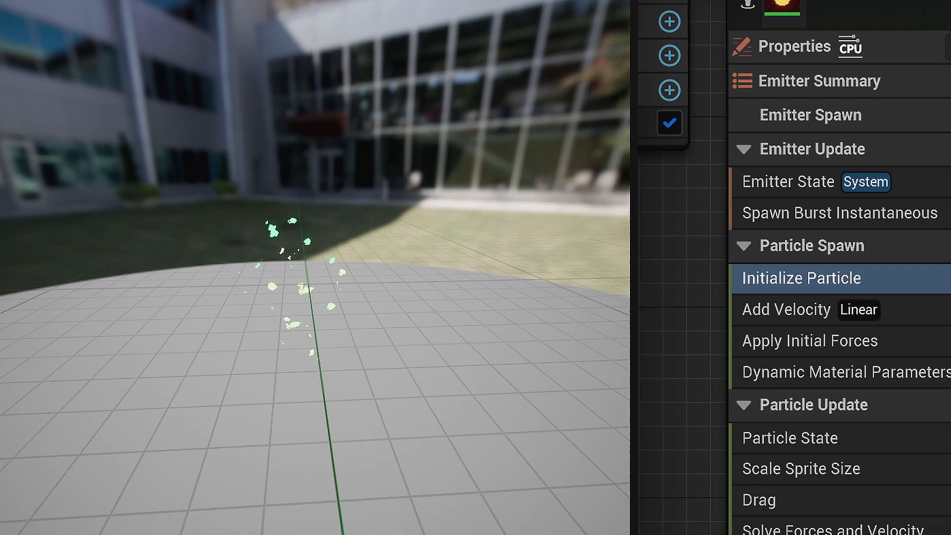
Step: In the particle system, inspect the explosion's lifetime-based colors from several angles and review the spawn module's Param1 link
{"action": "left_click_drag", "start_coordinate": [410, 299], "coordinate": [394, 313]}
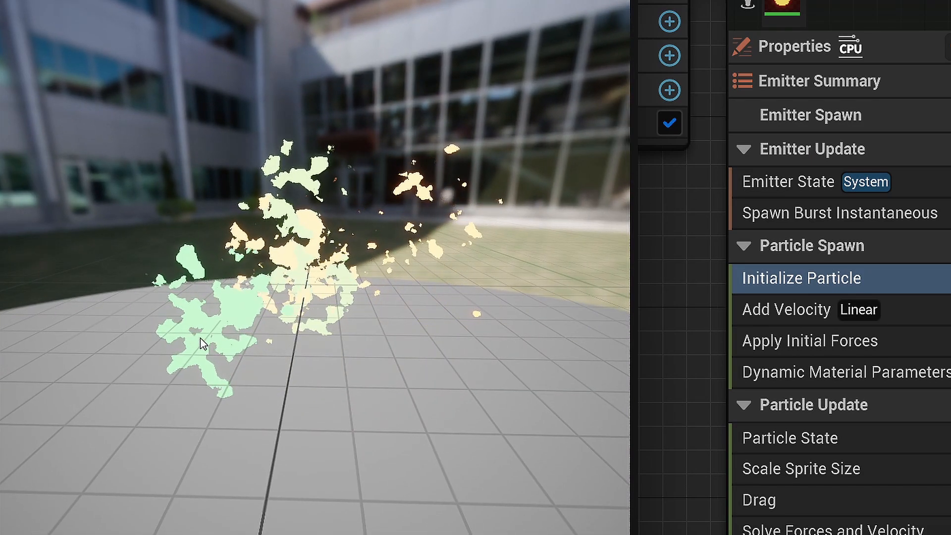
{"action": "left_click_drag", "start_coordinate": [312, 315], "coordinate": [335, 313]}
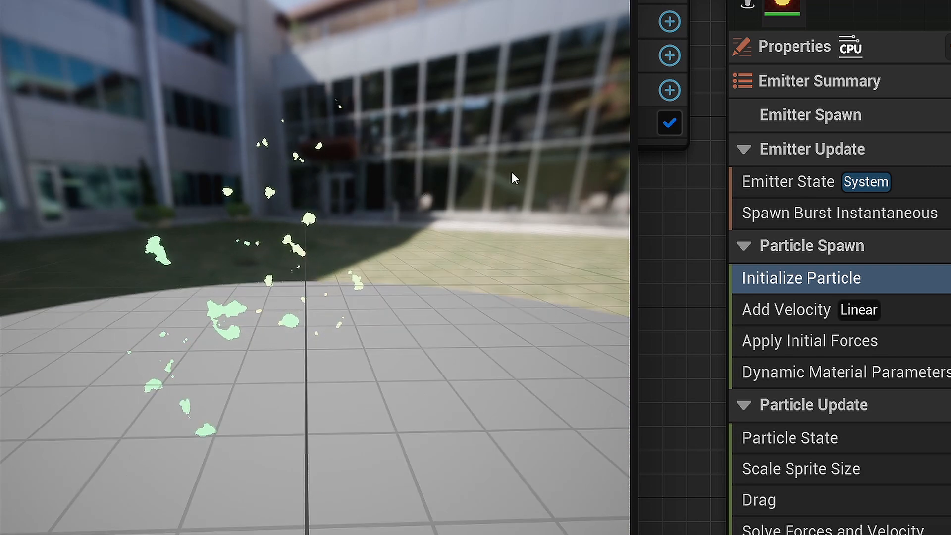
{"action": "left_click_drag", "start_coordinate": [342, 280], "coordinate": [375, 275]}
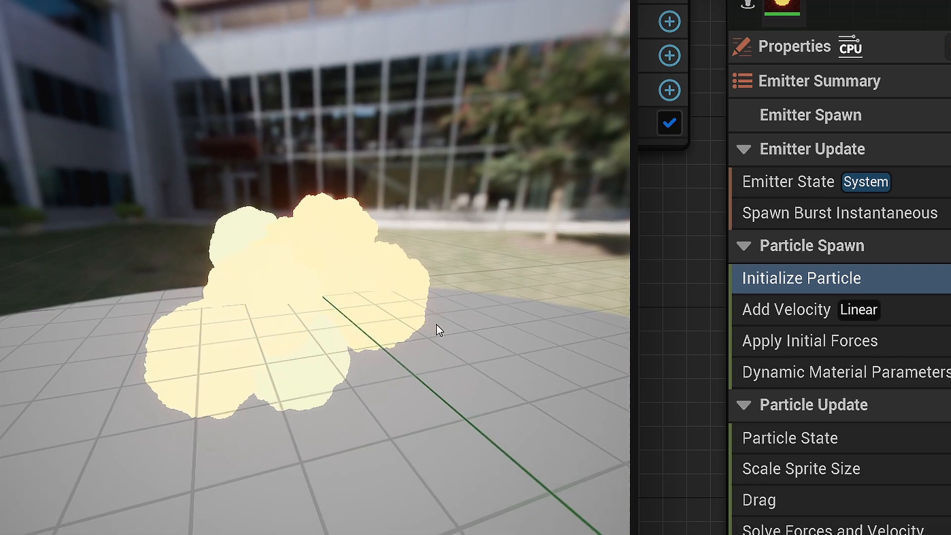
{"action": "left_click_drag", "start_coordinate": [437, 329], "coordinate": [430, 304]}
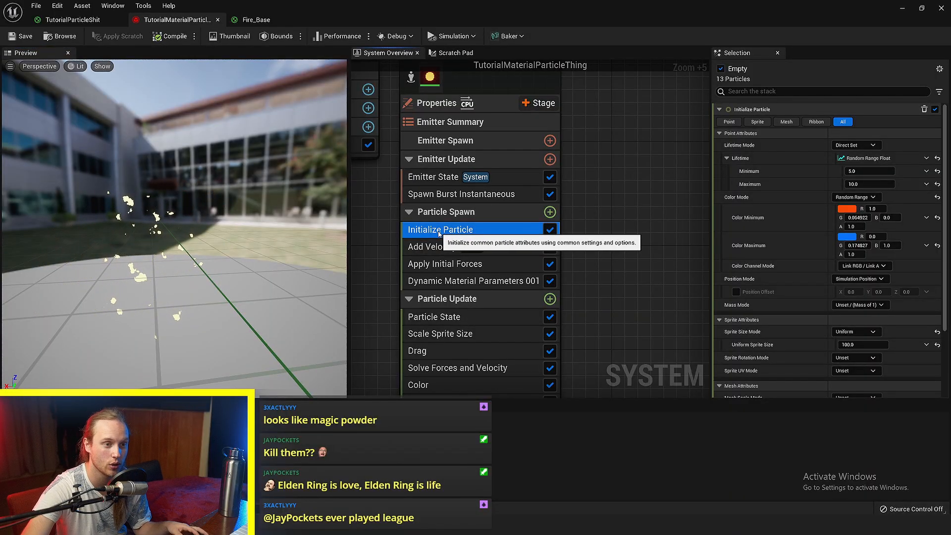
{"action": "left_click_drag", "start_coordinate": [228, 221], "coordinate": [183, 221]}
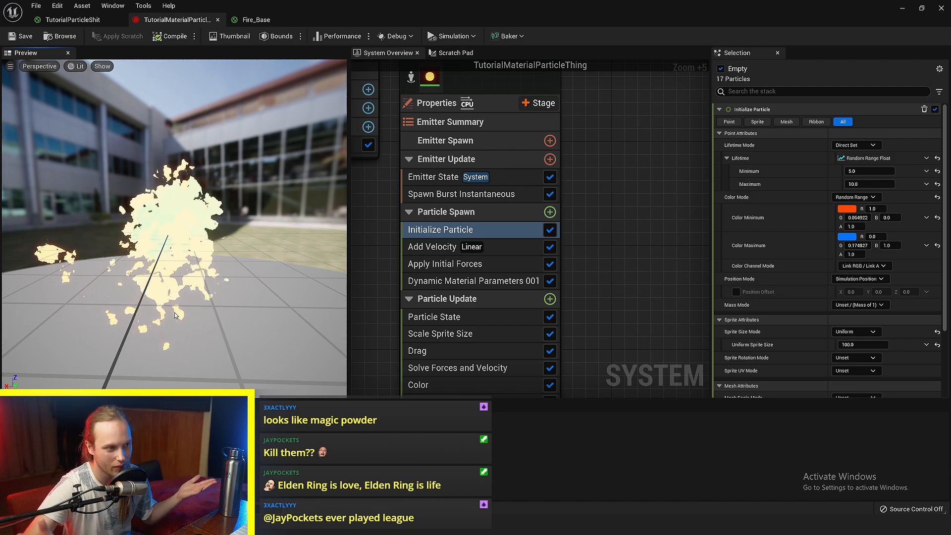
{"action": "left_click", "coordinate": [473, 280]}
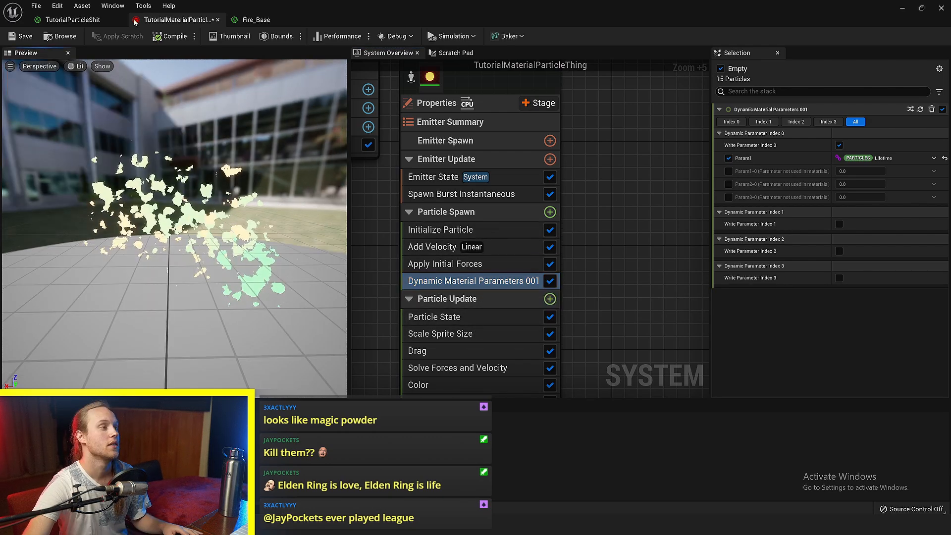
Step: Review the TutorialParticleShit material graph from the Particle Random Value and noise UV nodes through to the color Lerp
{"action": "left_click", "coordinate": [101, 20]}
{"action": "scroll", "coordinate": [504, 274], "scroll_direction": "down", "scroll_amount": 9}
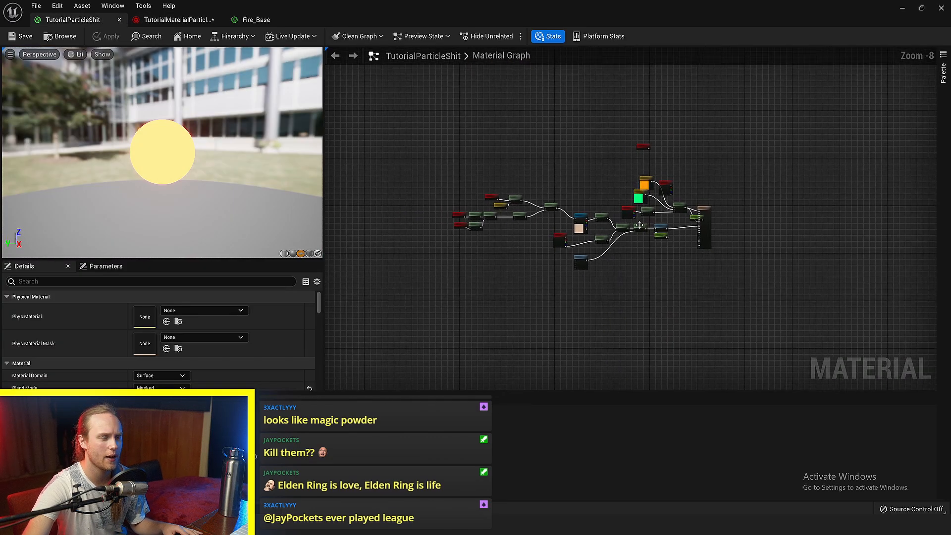
{"action": "scroll", "coordinate": [624, 225], "scroll_direction": "up", "scroll_amount": 4}
{"action": "right_click_drag", "start_coordinate": [505, 218], "coordinate": [632, 210]}
{"action": "scroll", "coordinate": [527, 223], "scroll_direction": "up", "scroll_amount": 9, "text": "ctrl"}
{"action": "left_click", "coordinate": [527, 224]}
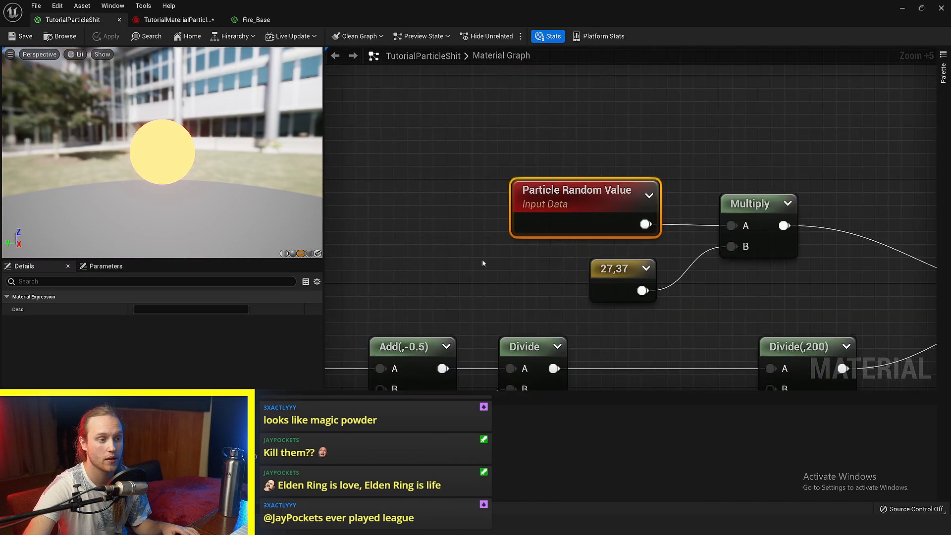
{"action": "left_click", "coordinate": [483, 273]}
{"action": "right_click_drag", "start_coordinate": [482, 272], "coordinate": [511, 179]}
{"action": "scroll", "coordinate": [457, 198], "scroll_direction": "down", "scroll_amount": 2}
{"action": "right_click_drag", "start_coordinate": [457, 198], "coordinate": [420, 268]}
{"action": "scroll", "coordinate": [420, 267], "scroll_direction": "down", "scroll_amount": 4}
{"action": "right_click_drag", "start_coordinate": [525, 268], "coordinate": [346, 223]}
{"action": "mouse_move", "coordinate": [242, 195]}
{"action": "left_mouse_down"}
{"action": "mouse_move", "coordinate": [273, 213]}
{"action": "mouse_move", "coordinate": [242, 195]}
{"action": "left_mouse_up"}
{"action": "right_click_drag", "start_coordinate": [672, 234], "coordinate": [581, 304]}
{"action": "scroll", "coordinate": [546, 204], "scroll_direction": "up", "scroll_amount": 3, "text": "ctrl"}
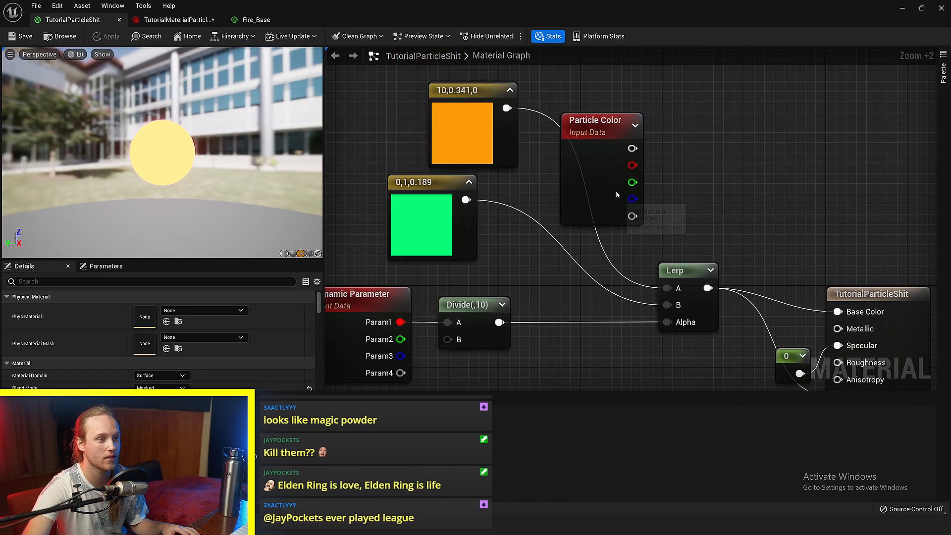
Step: Move the unconnected Particle Color node clear of the Lerp wires, and the one feeding Multiply(,2) up beside the Texture Sample
{"action": "left_click_drag", "start_coordinate": [615, 192], "coordinate": [693, 88]}
{"action": "scroll", "coordinate": [562, 268], "scroll_direction": "down", "scroll_amount": 2}
{"action": "right_click_drag", "start_coordinate": [561, 268], "coordinate": [680, 136]}
{"action": "scroll", "coordinate": [637, 190], "scroll_direction": "down", "scroll_amount": 3}
{"action": "left_click", "coordinate": [623, 238]}
{"action": "right_click_drag", "start_coordinate": [615, 159], "coordinate": [683, 238]}
{"action": "scroll", "coordinate": [687, 226], "scroll_direction": "down", "scroll_amount": 1}
{"action": "right_click_drag", "start_coordinate": [610, 227], "coordinate": [769, 204]}
{"action": "right_click_drag", "start_coordinate": [692, 263], "coordinate": [580, 250]}
{"action": "scroll", "coordinate": [579, 250], "scroll_direction": "up", "scroll_amount": 3}
{"action": "left_click_drag", "start_coordinate": [585, 274], "coordinate": [586, 222]}
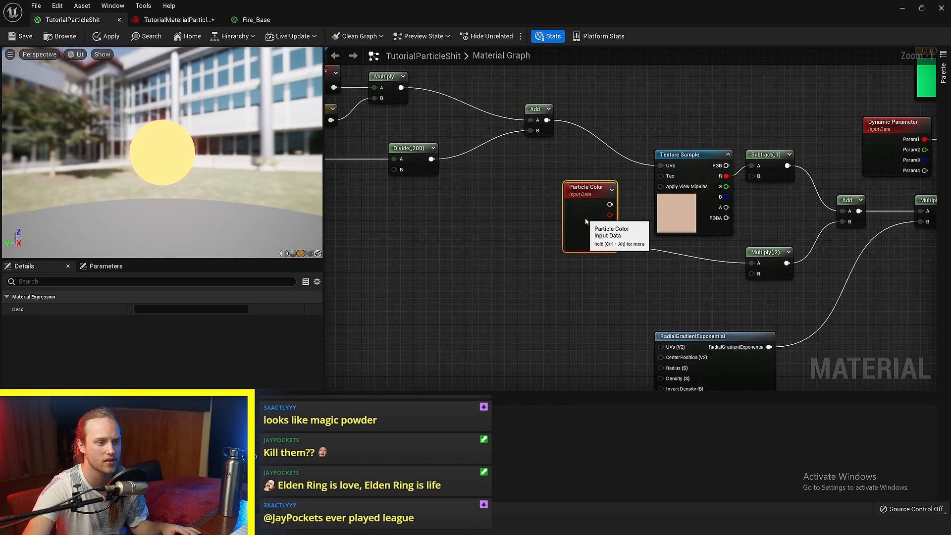
{"action": "left_click", "coordinate": [558, 297]}
{"action": "scroll", "coordinate": [558, 297], "scroll_direction": "down", "scroll_amount": 3}
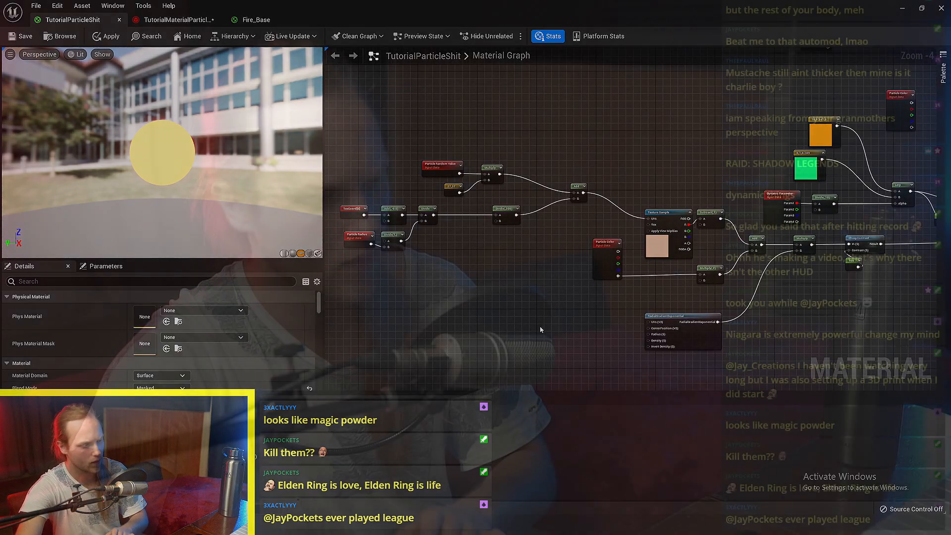